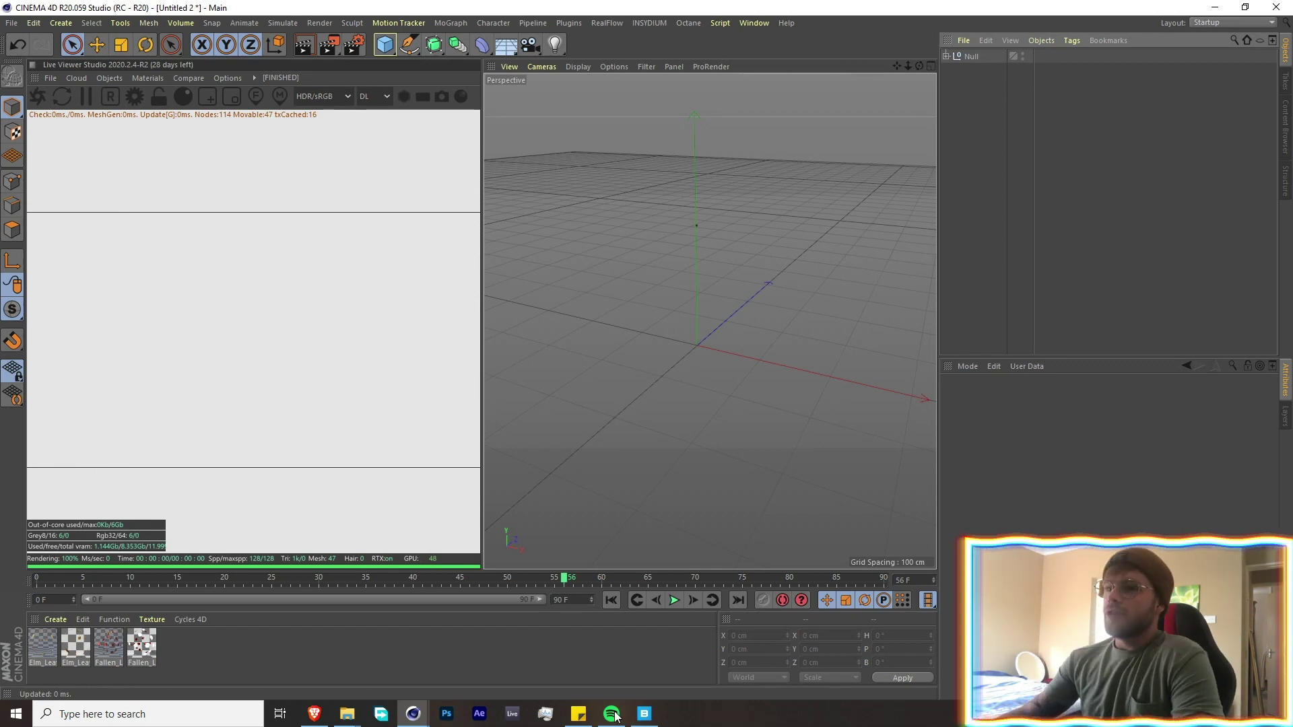
Look through the Leaves decals in Quixel Bridge and return to Cinema 4D
mouse_move(640, 723)
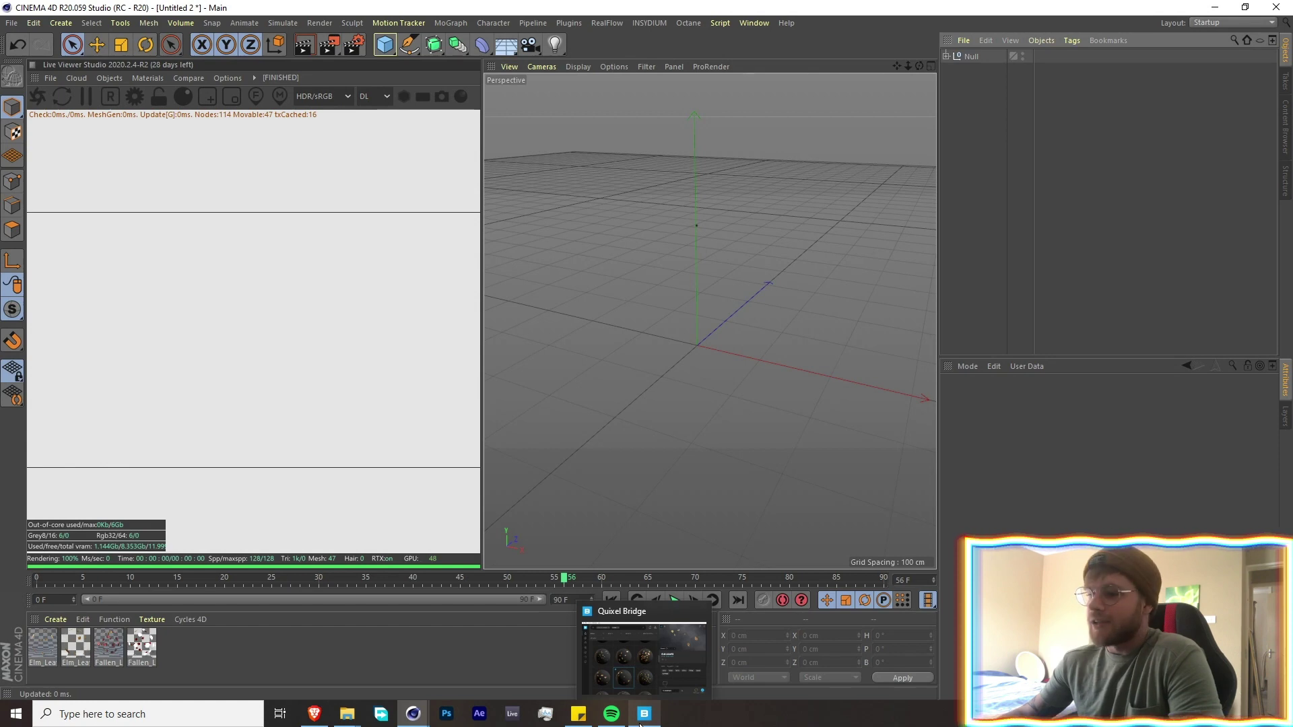
click(643, 714)
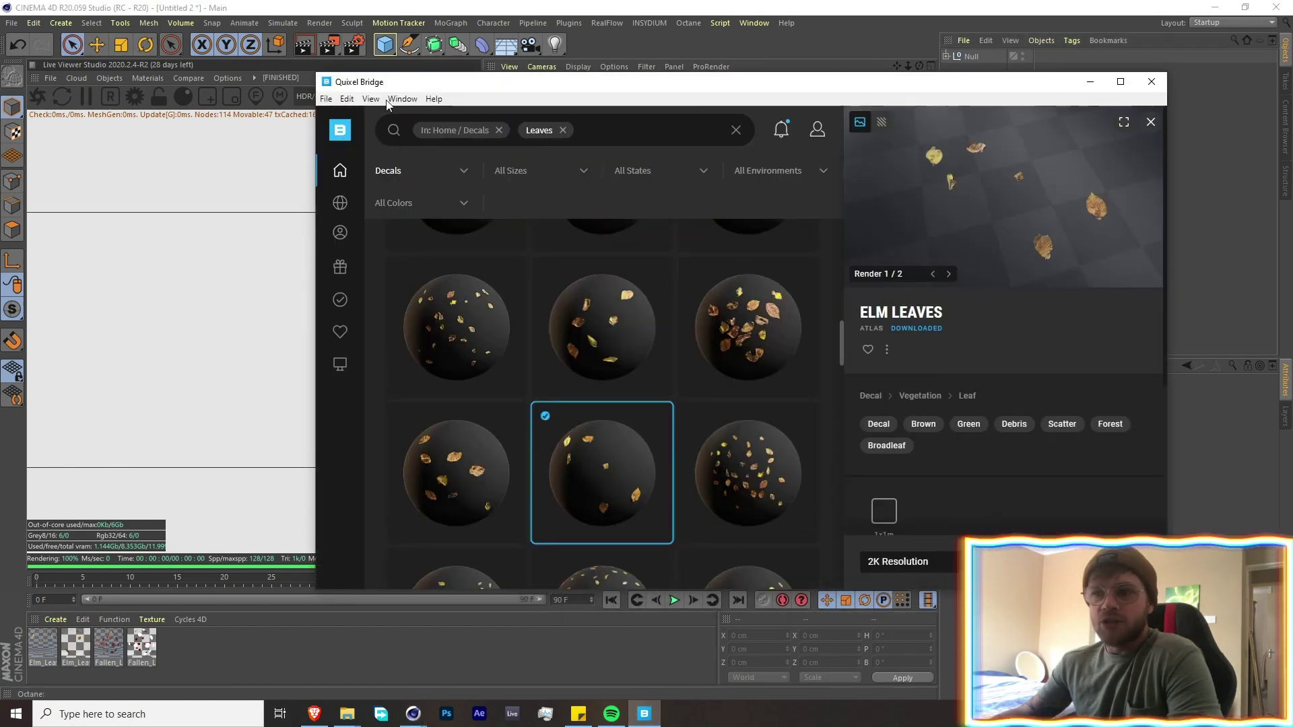
scroll(842, 333, up, 2)
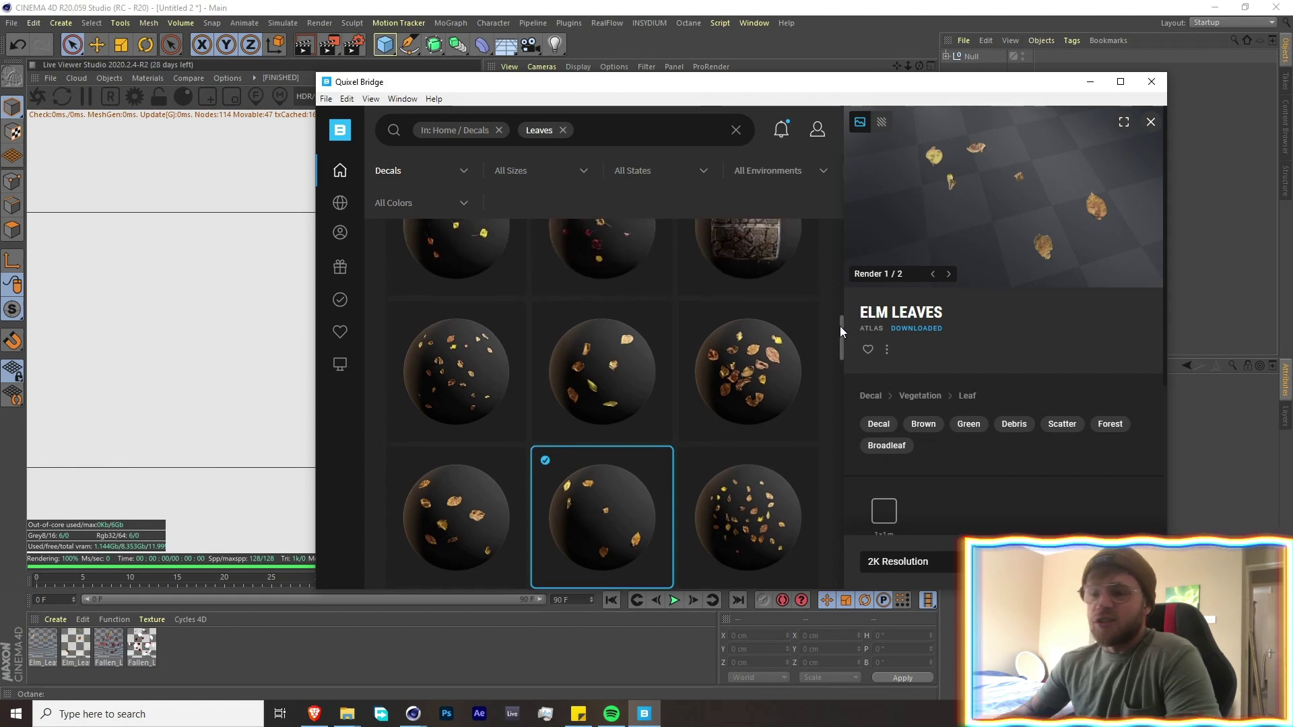
mouse_move(840, 326)
mouse_down()
mouse_move(846, 290)
mouse_move(844, 304)
mouse_up()
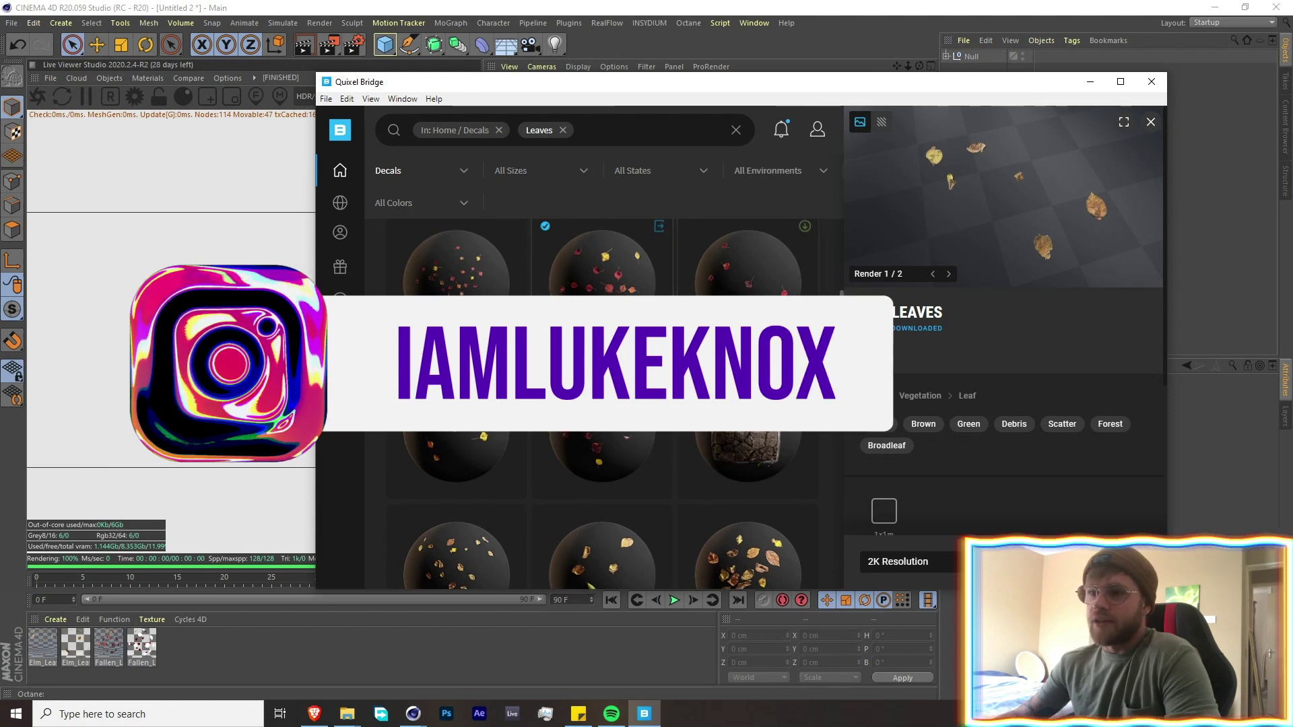
drag(840, 328, 843, 300)
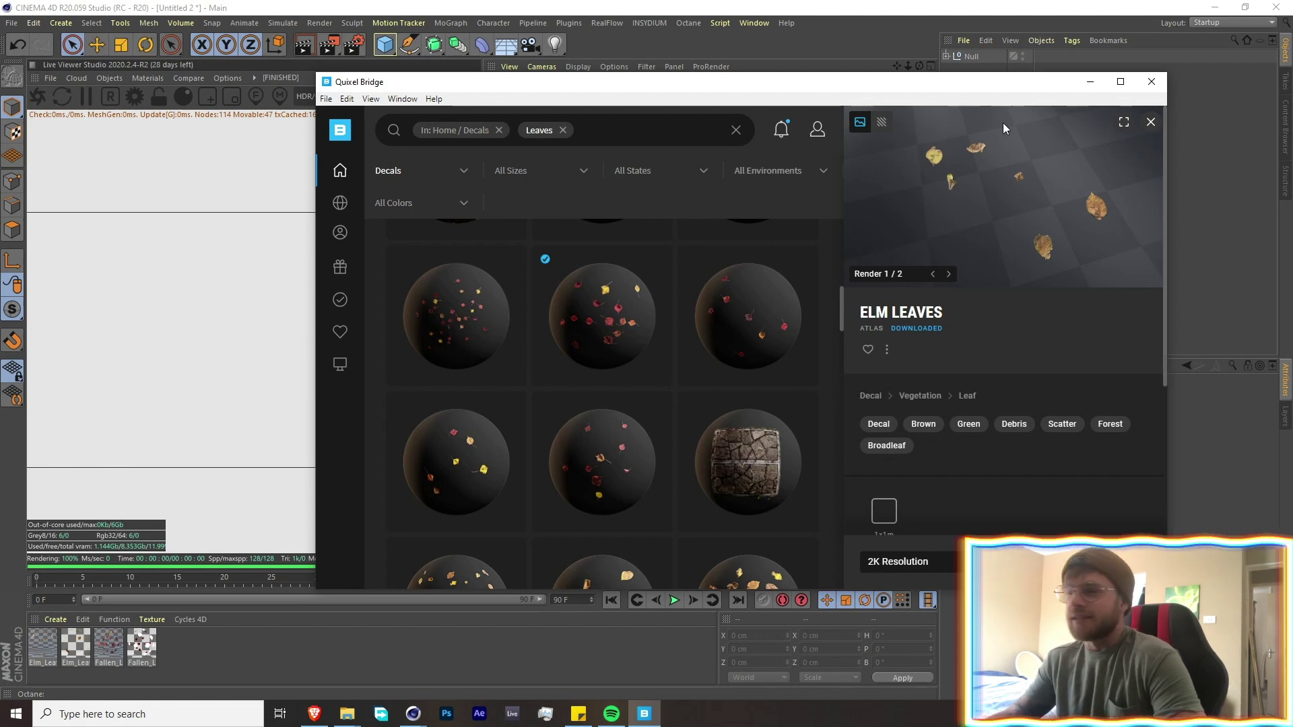
click(1090, 82)
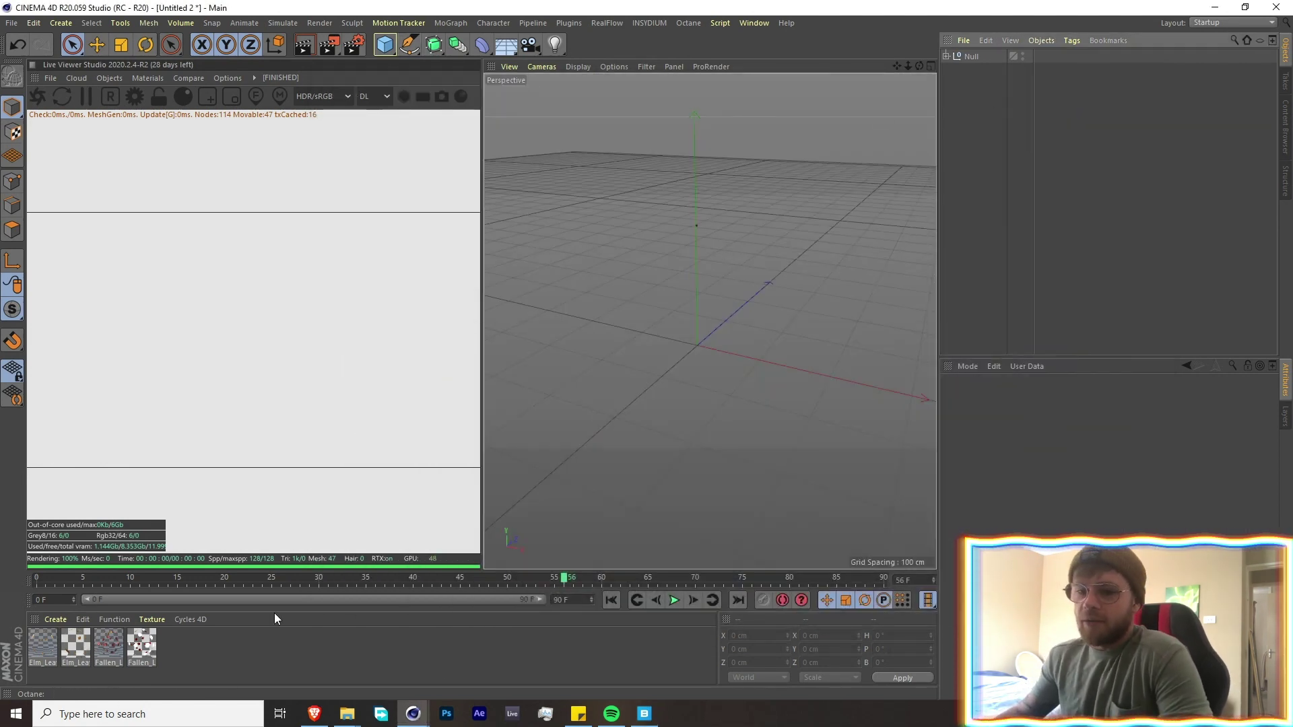
Try the Fallen_Leaves_vgwgaiqh.1 material on a new plane and delete that plane
click(395, 51)
click(509, 88)
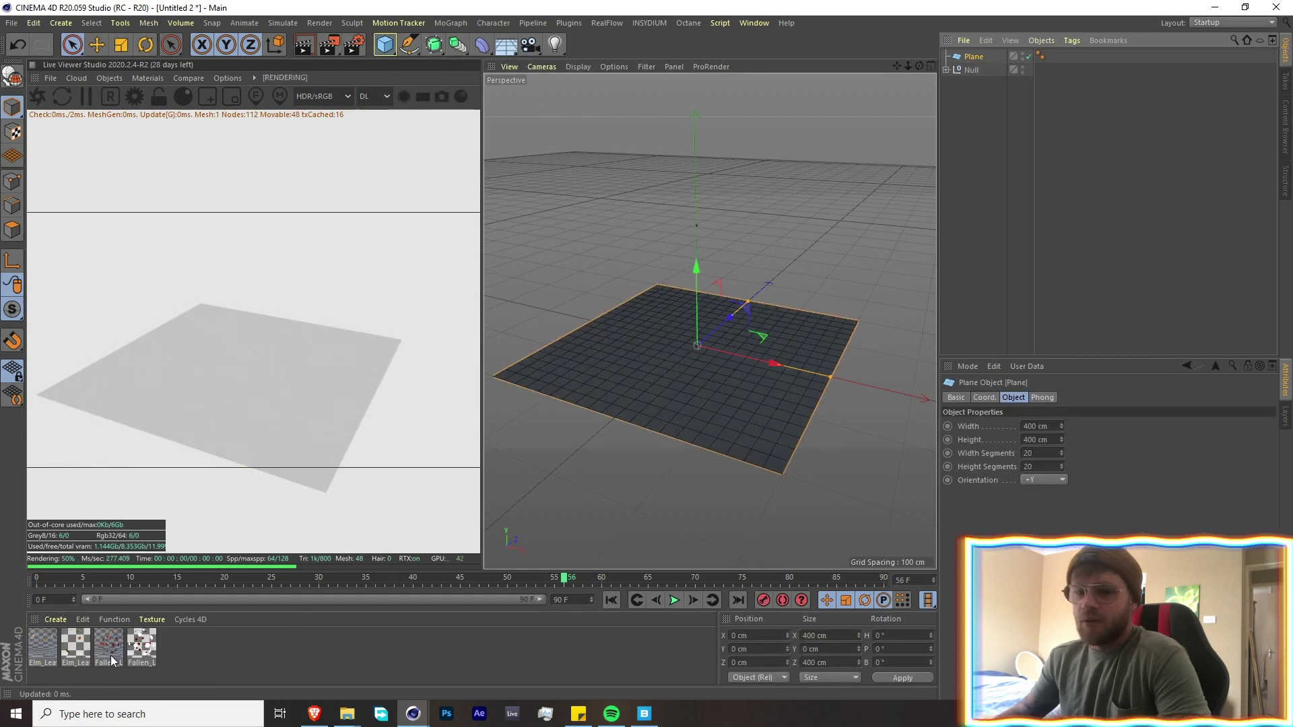
click(107, 649)
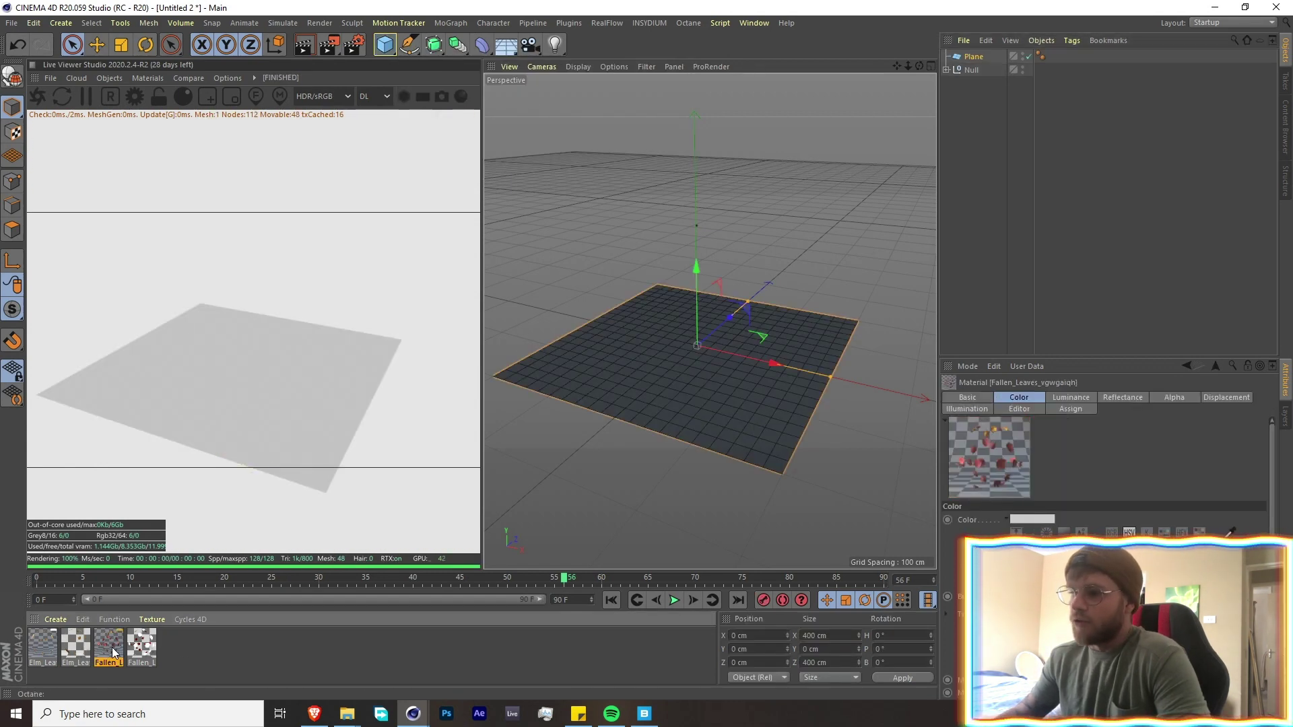
click(142, 644)
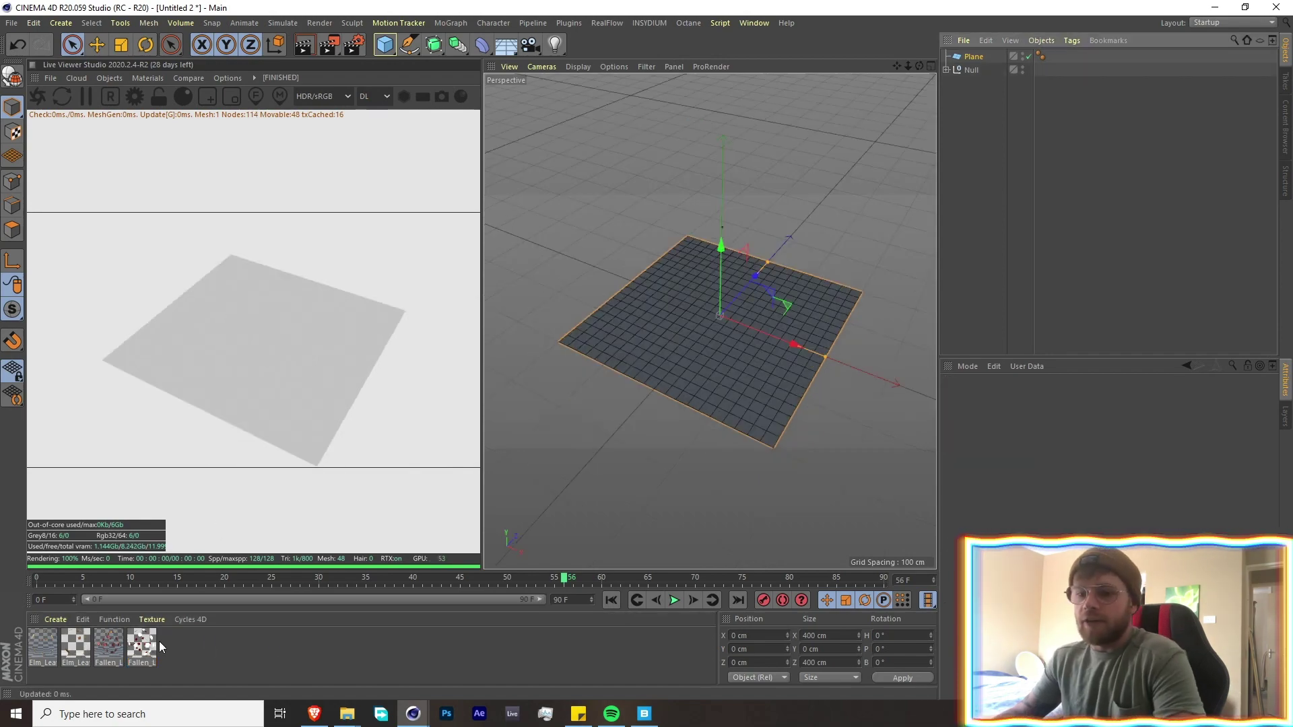
drag(154, 643, 765, 350)
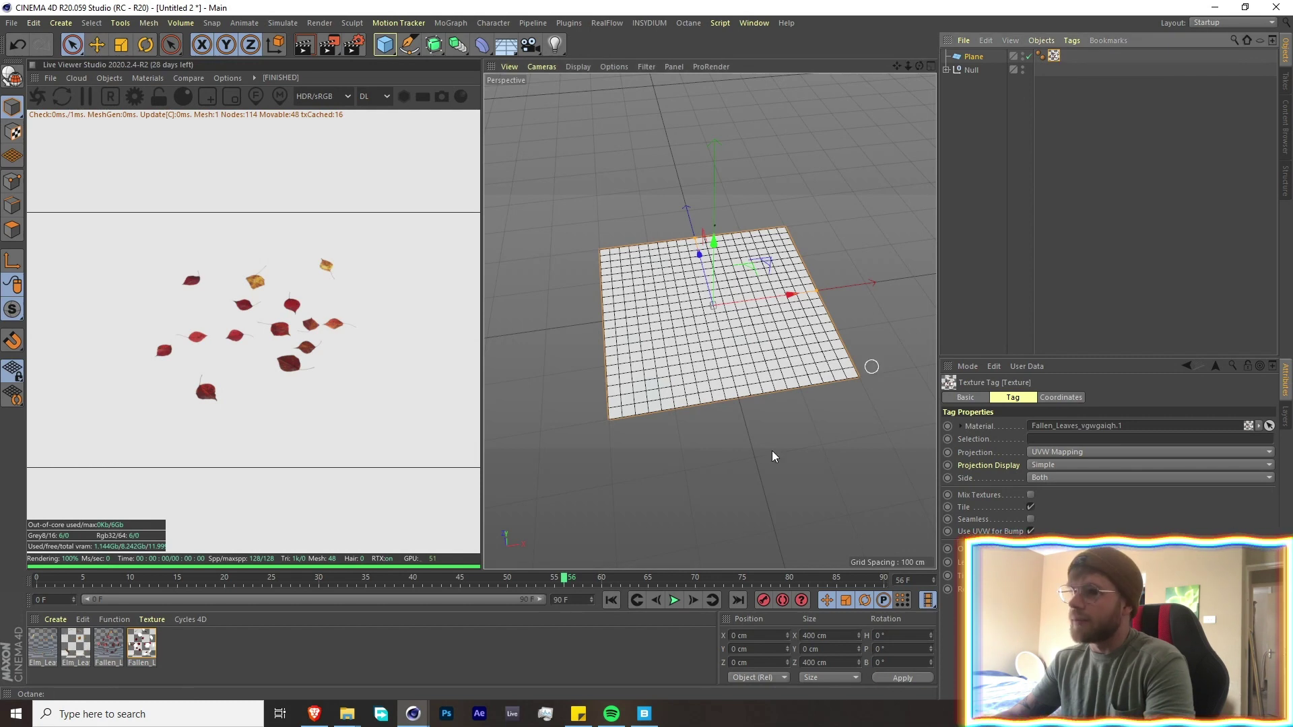
key(Delete)
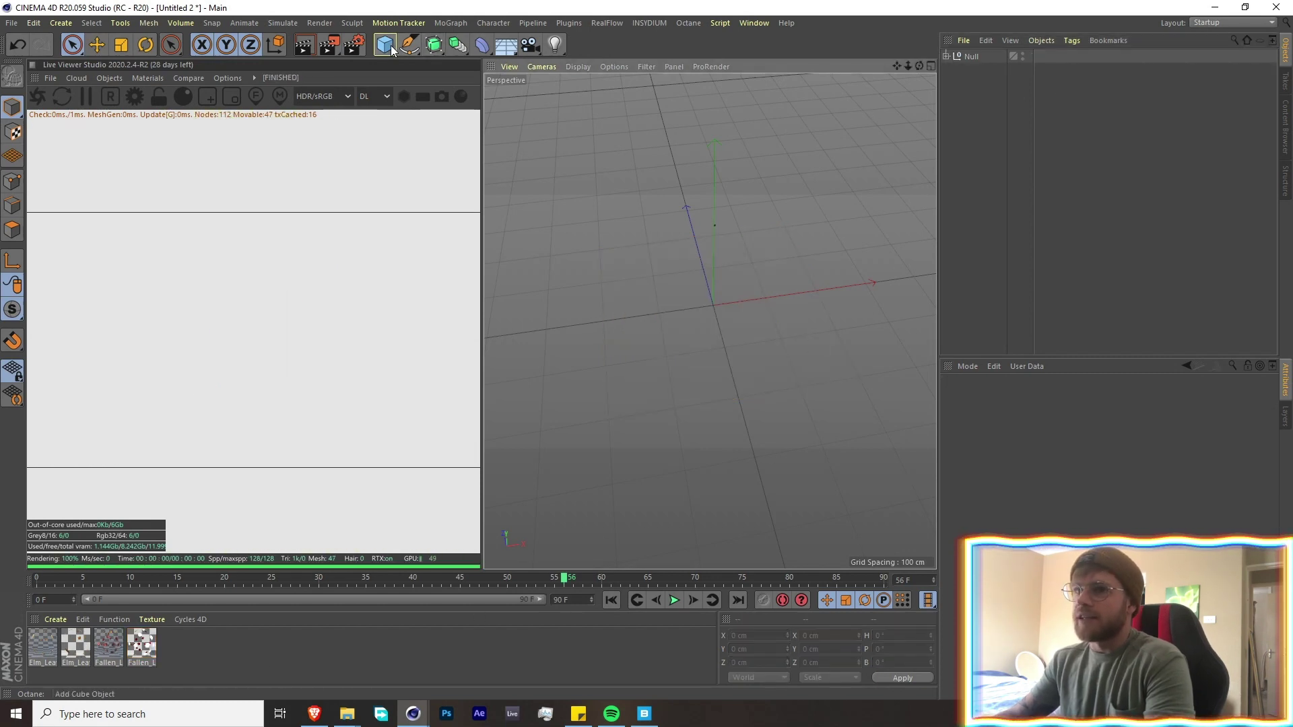
Add a new plane and apply the Fallen_Leaves_vgwgaiqh material to it
drag(391, 50, 519, 86)
drag(109, 646, 710, 330)
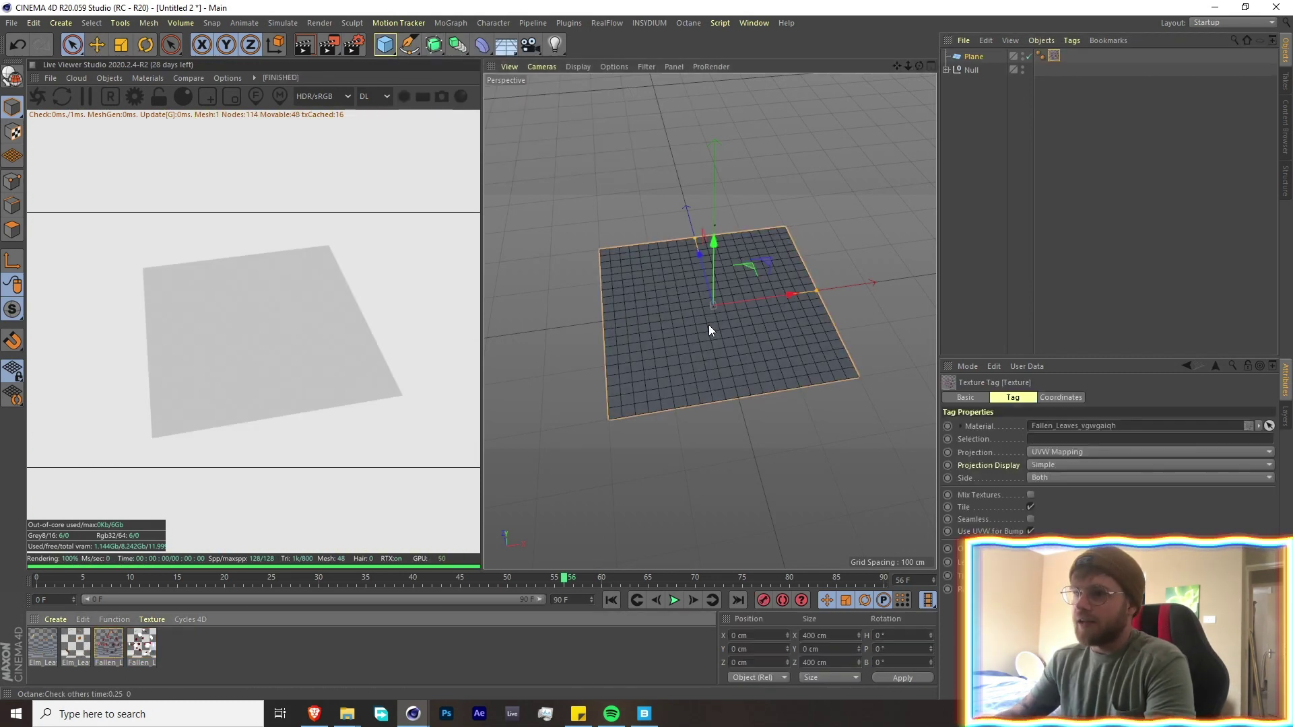
click(686, 347)
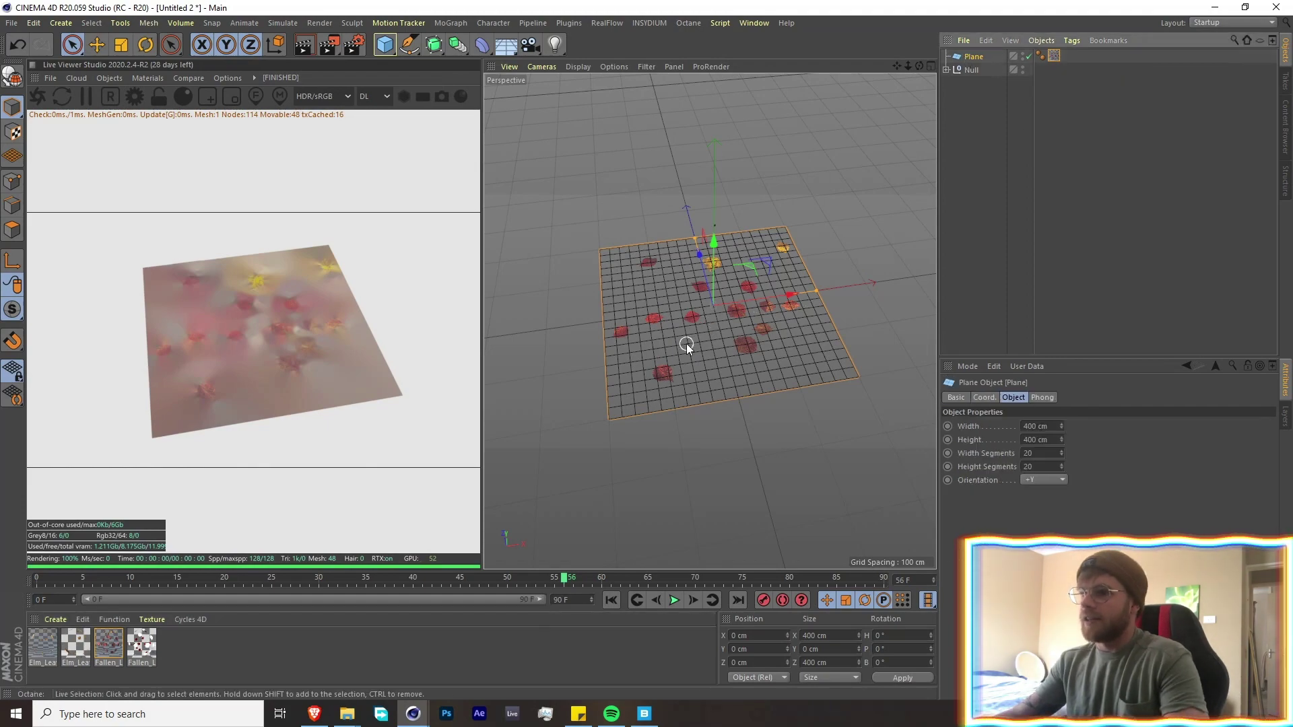
scroll(686, 347, up, 8)
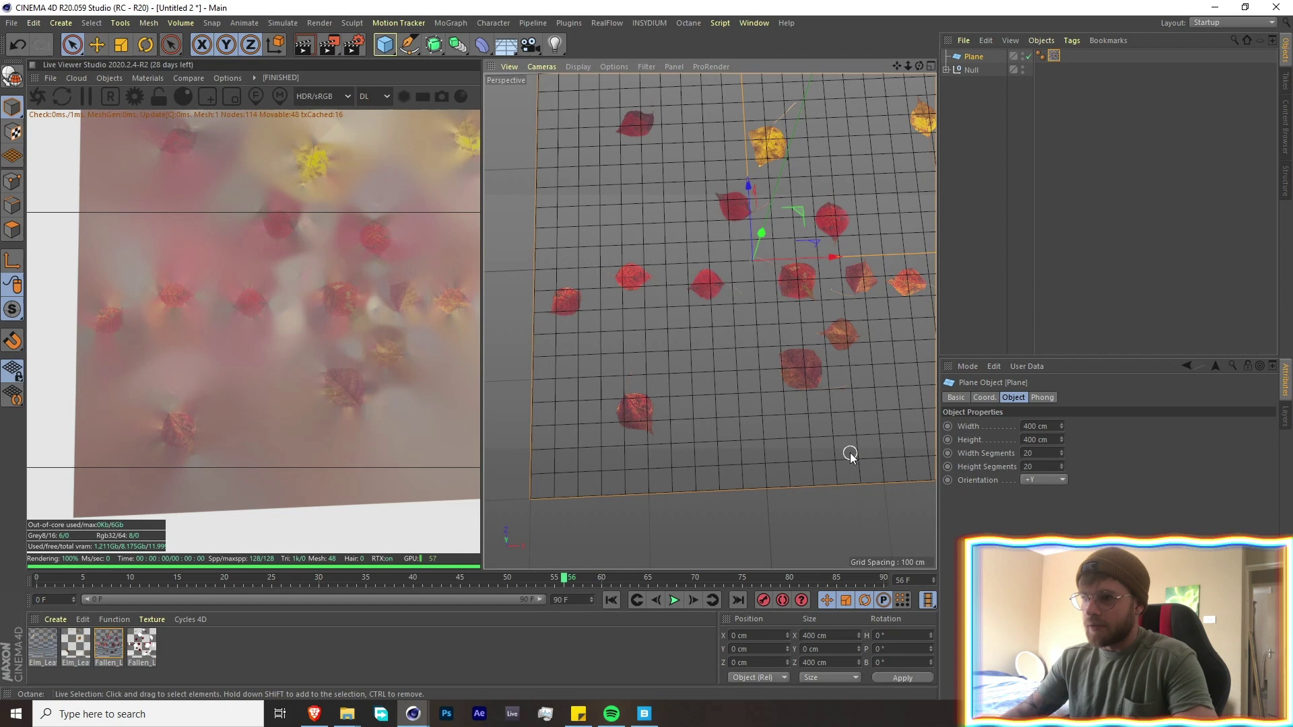
Display the viewport with Gouraud Shading (Lines) and set the plane's width and height segments to 50
key(n)
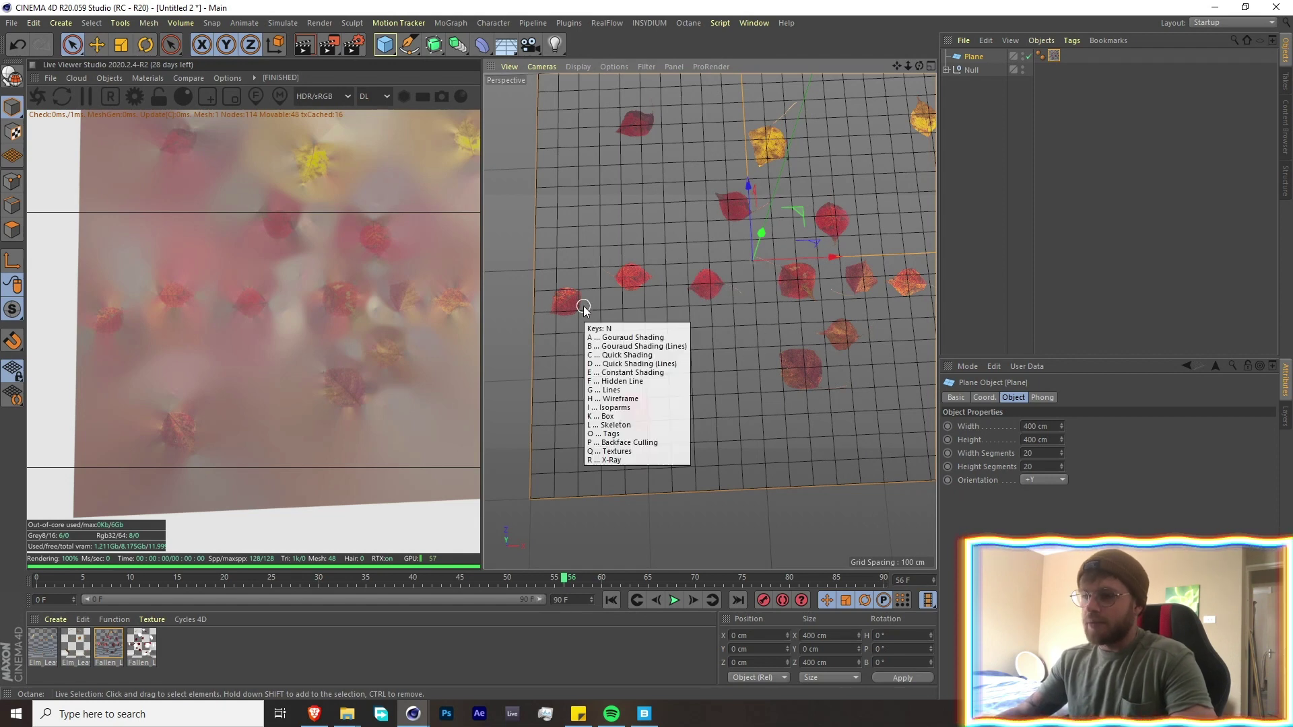
key(b)
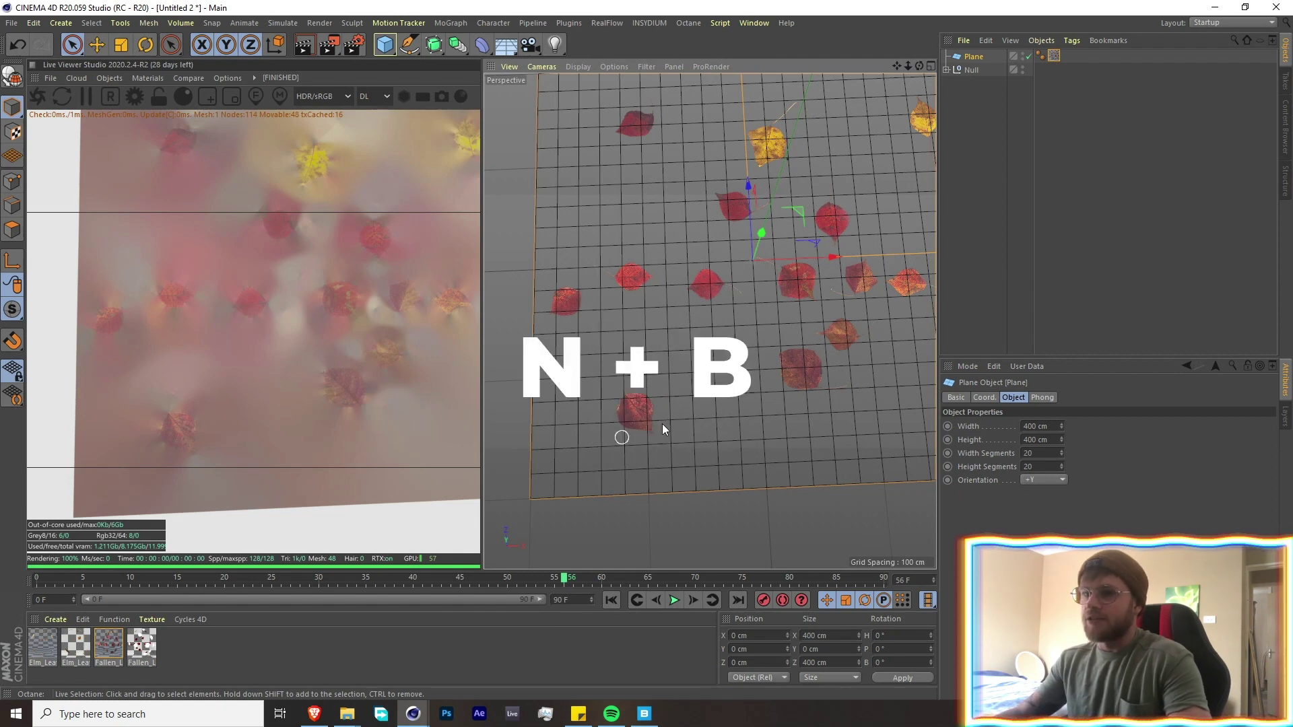
double_click(1044, 456)
text(40)
key(Tab)
text(40)
key(Return)
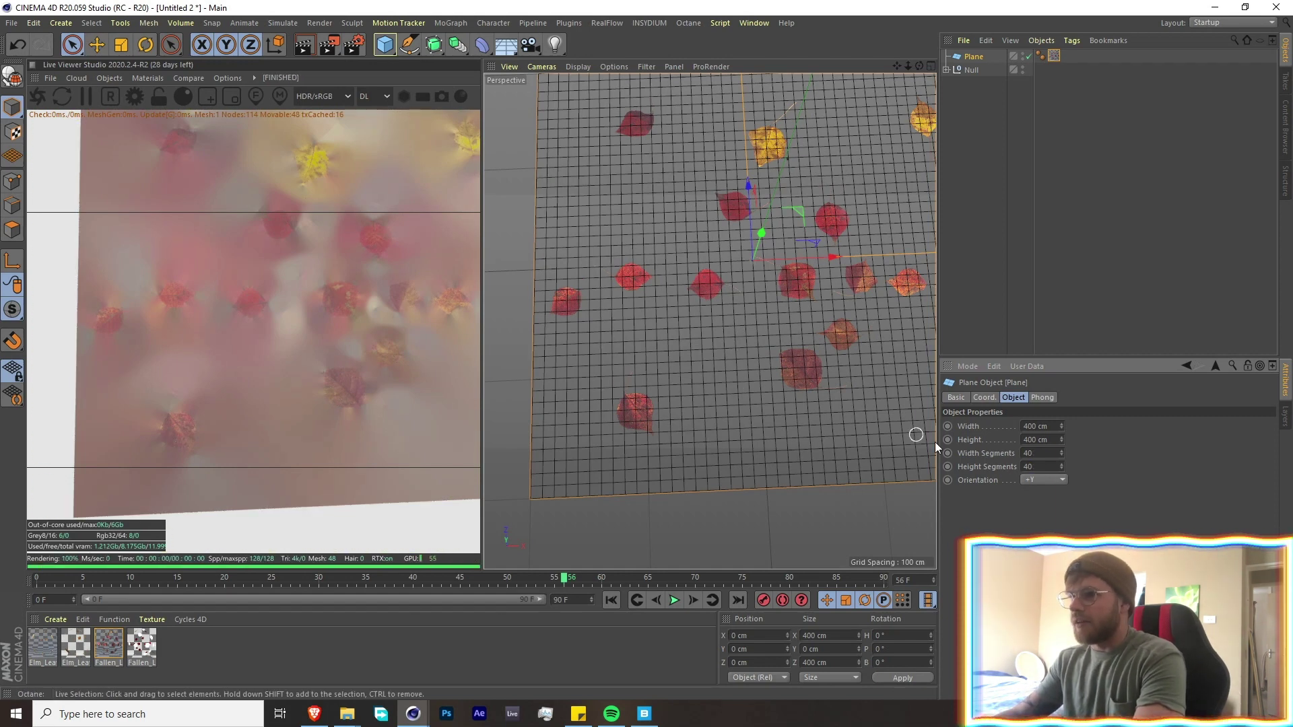
text(50)
key(Tab)
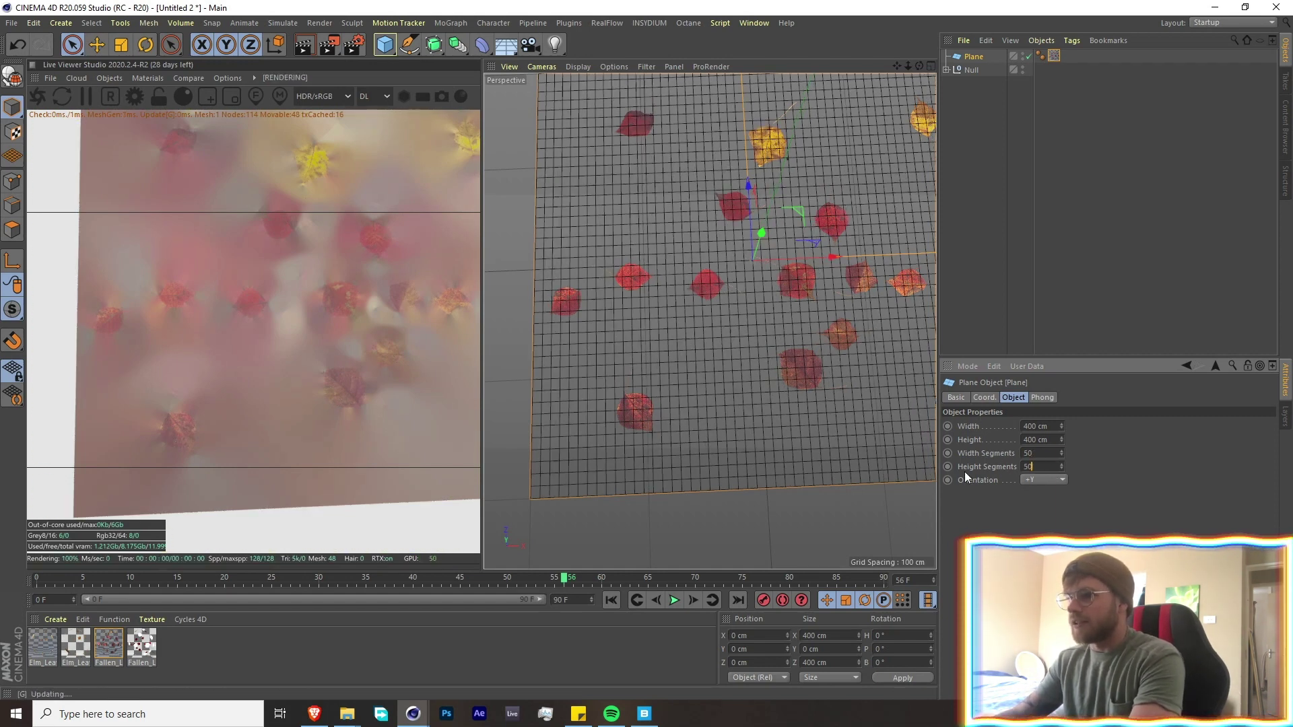
text(50)
key(Return)
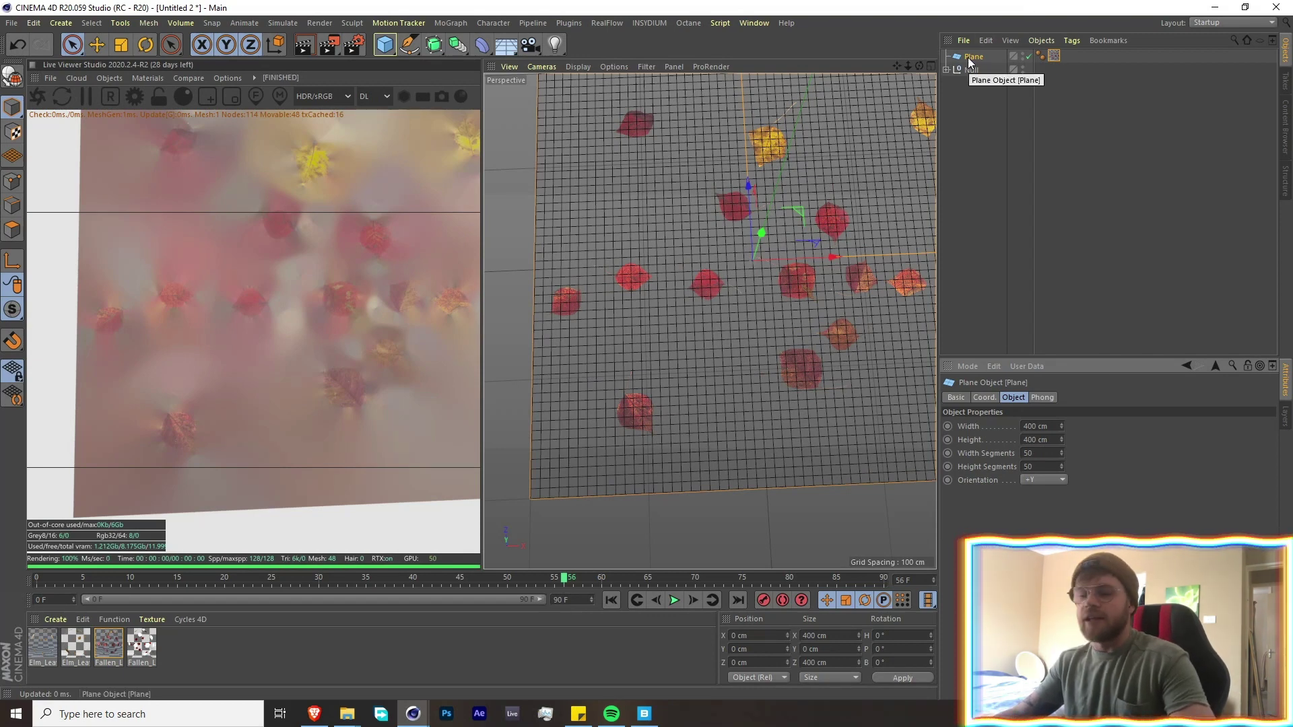
Make the plane editable and switch to polygon mode with the plane selected
click(11, 75)
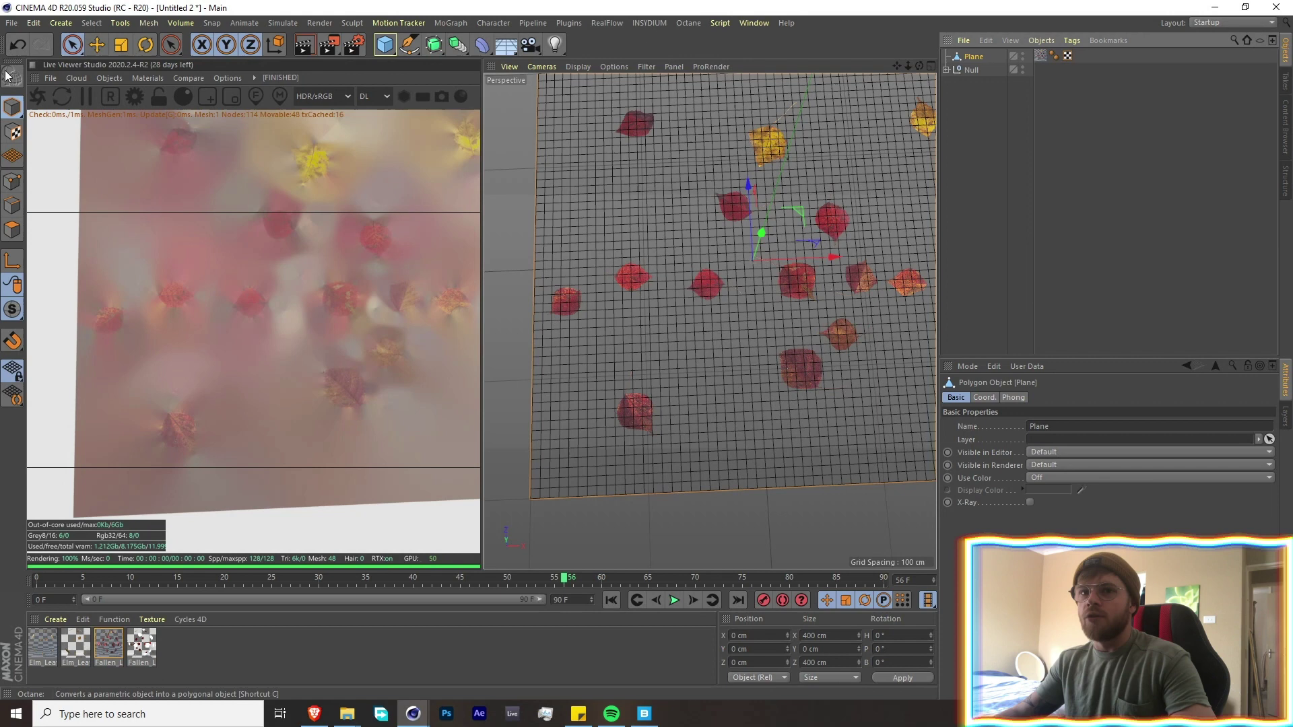
click(967, 115)
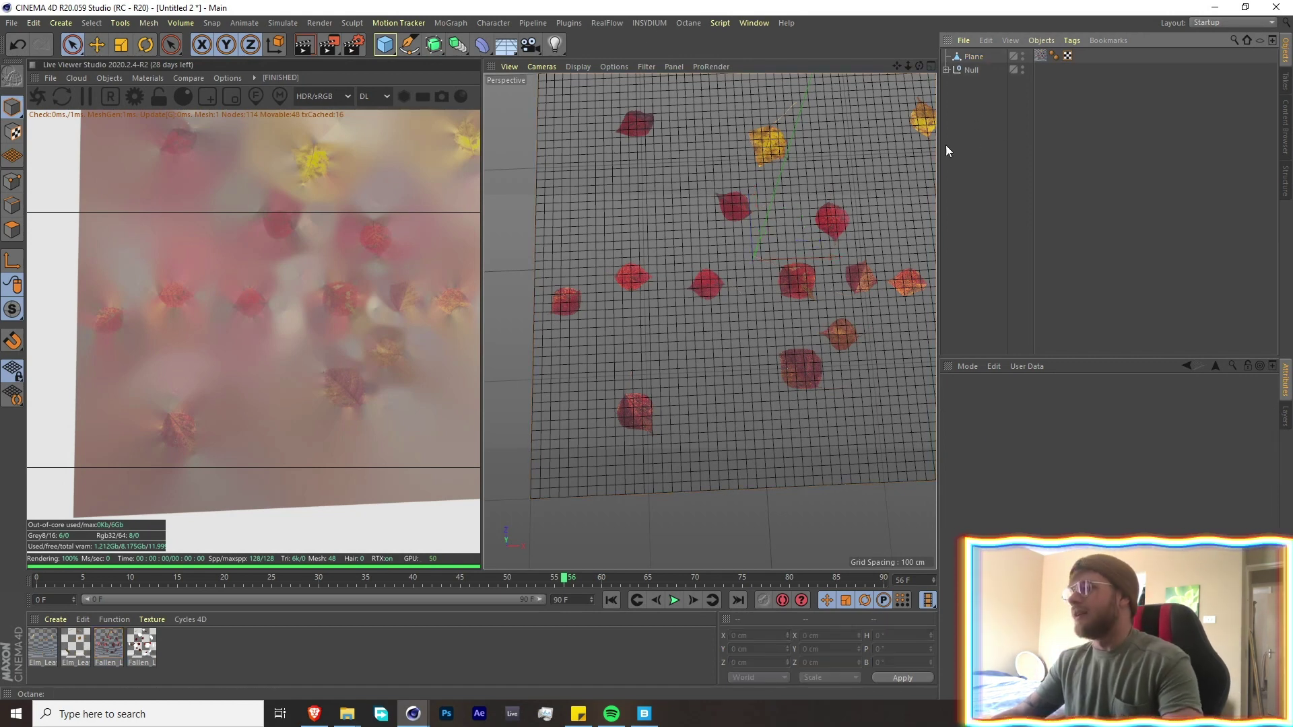
click(972, 59)
click(12, 230)
scroll(639, 411, up, 5)
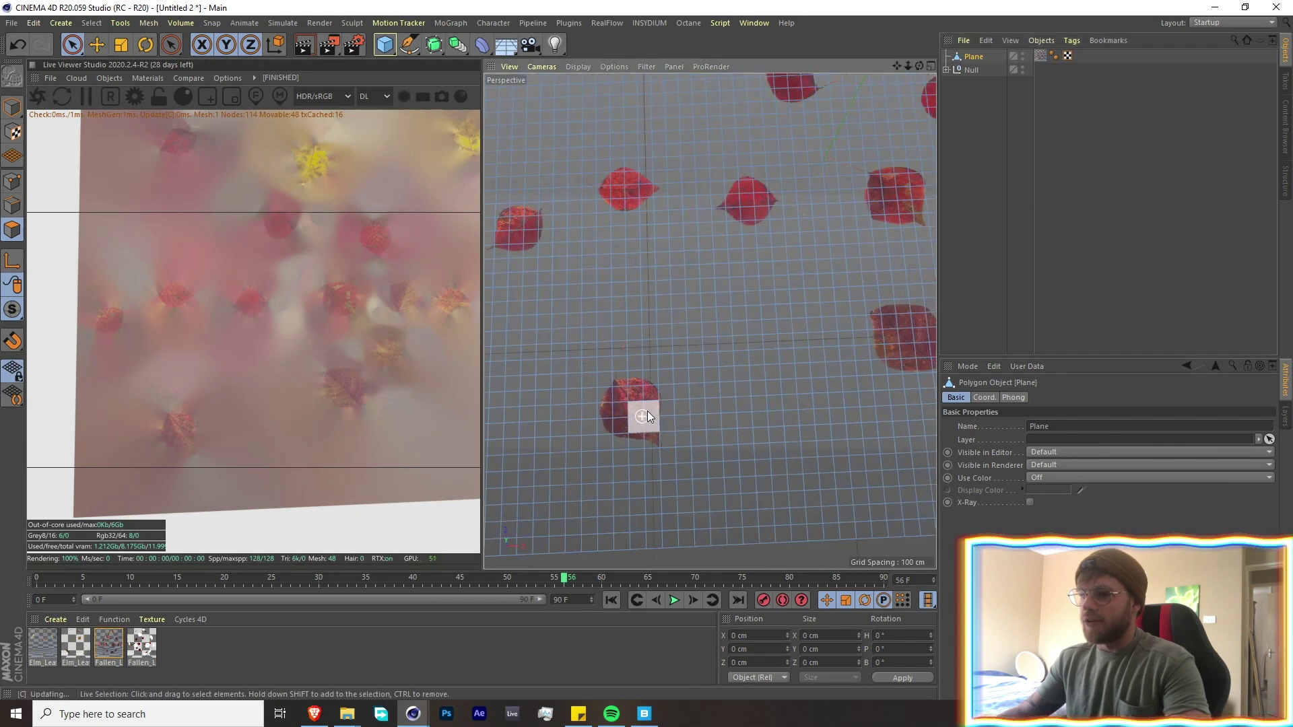
Select the polygons covering the single red leaf near the plane's front edge and open the polygon commands
mouse_move(644, 363)
mouse_down()
mouse_move(609, 355)
mouse_move(611, 428)
mouse_up()
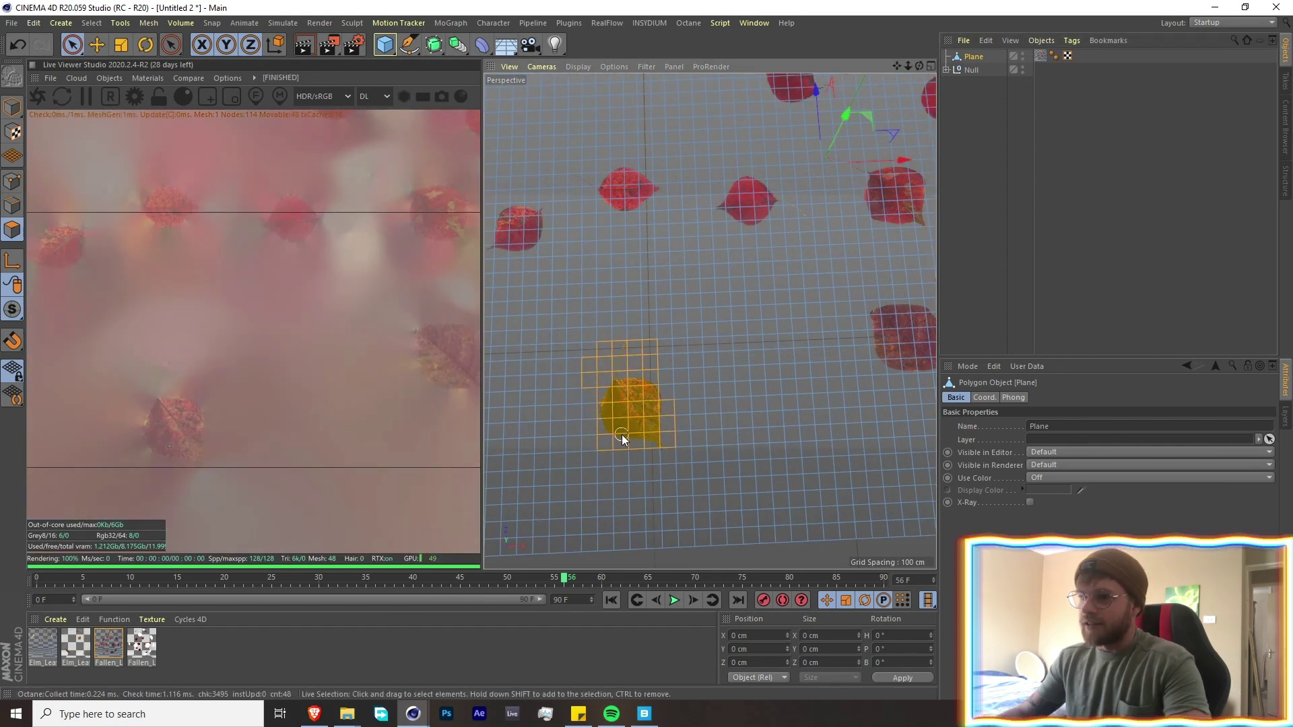
drag(659, 399, 644, 397)
ctrl+drag(583, 361, 577, 401)
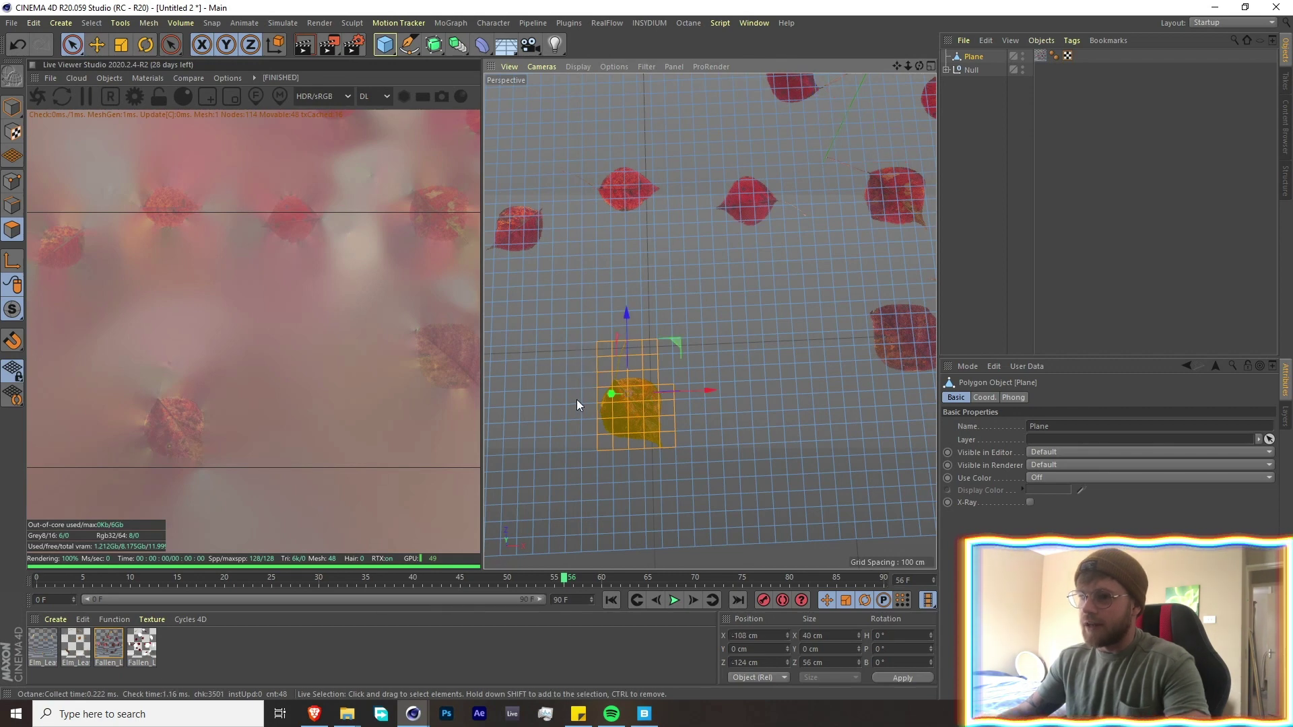
right_click(619, 411)
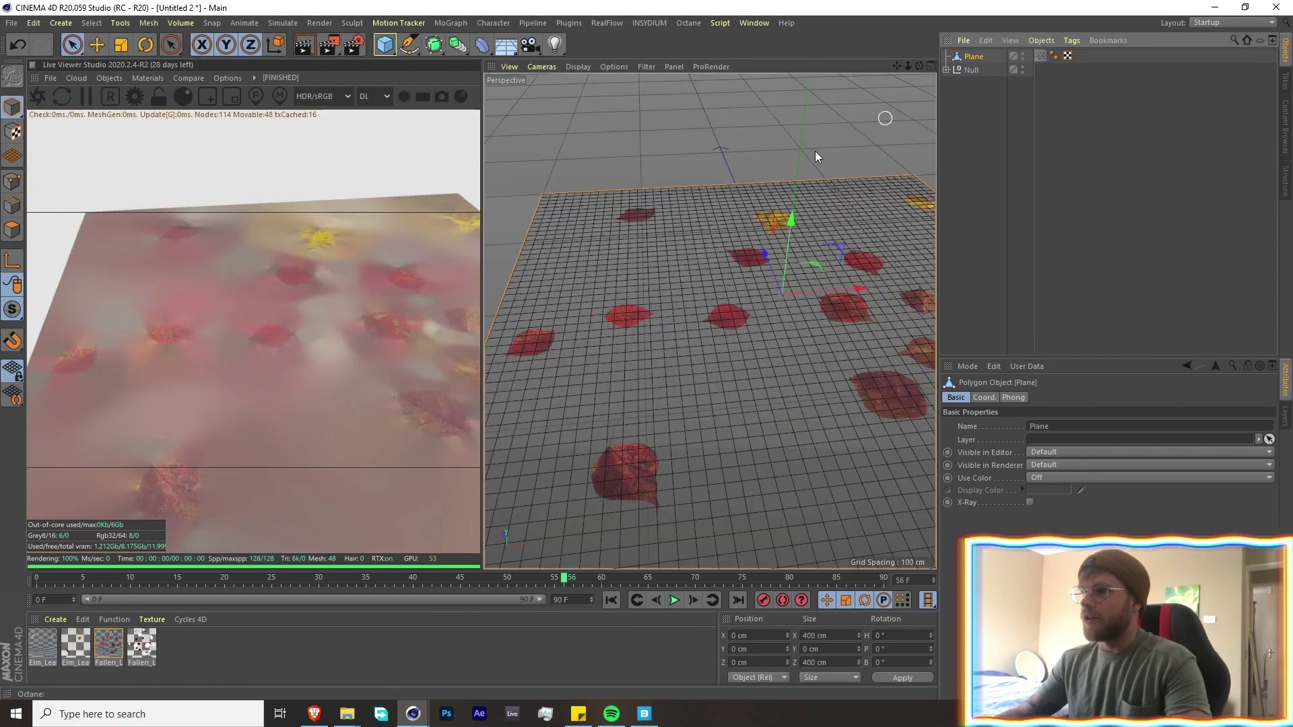
Select the polygons covering the large dark red leaf in the front part of the plane and split them into a separate object
click(12, 230)
alt+drag(767, 346, 749, 383)
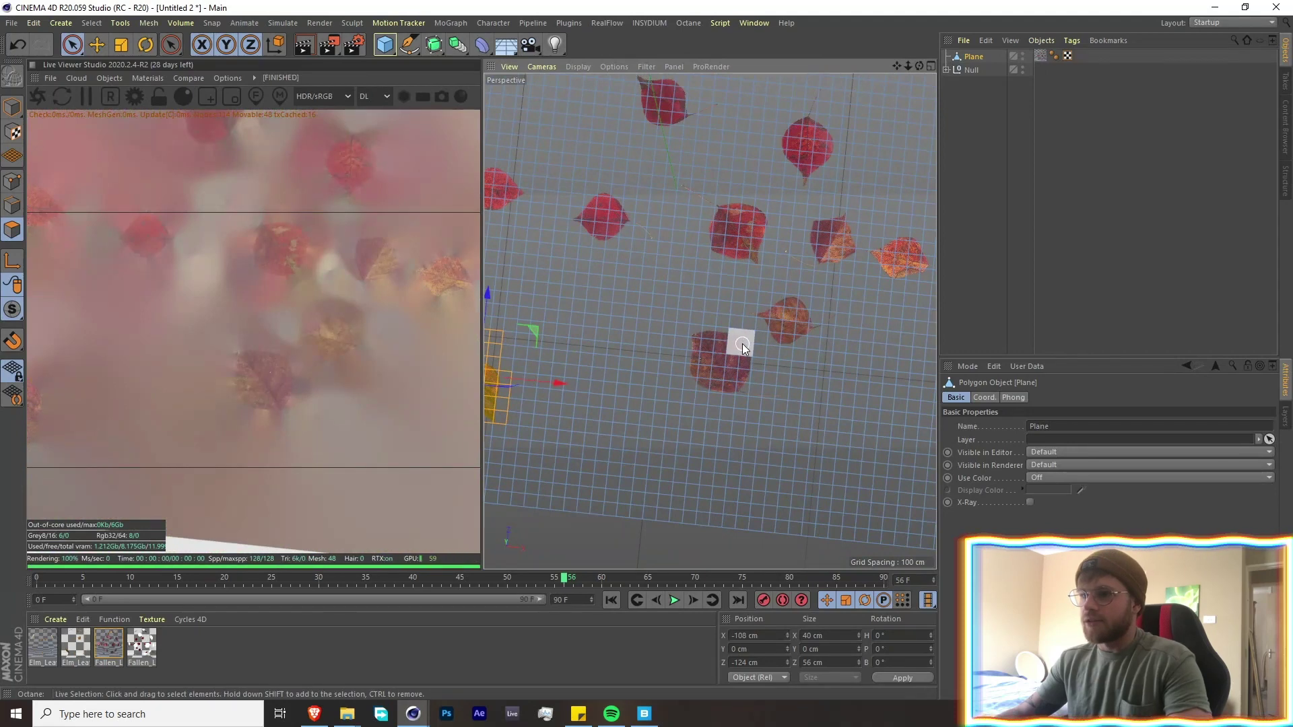
click(702, 350)
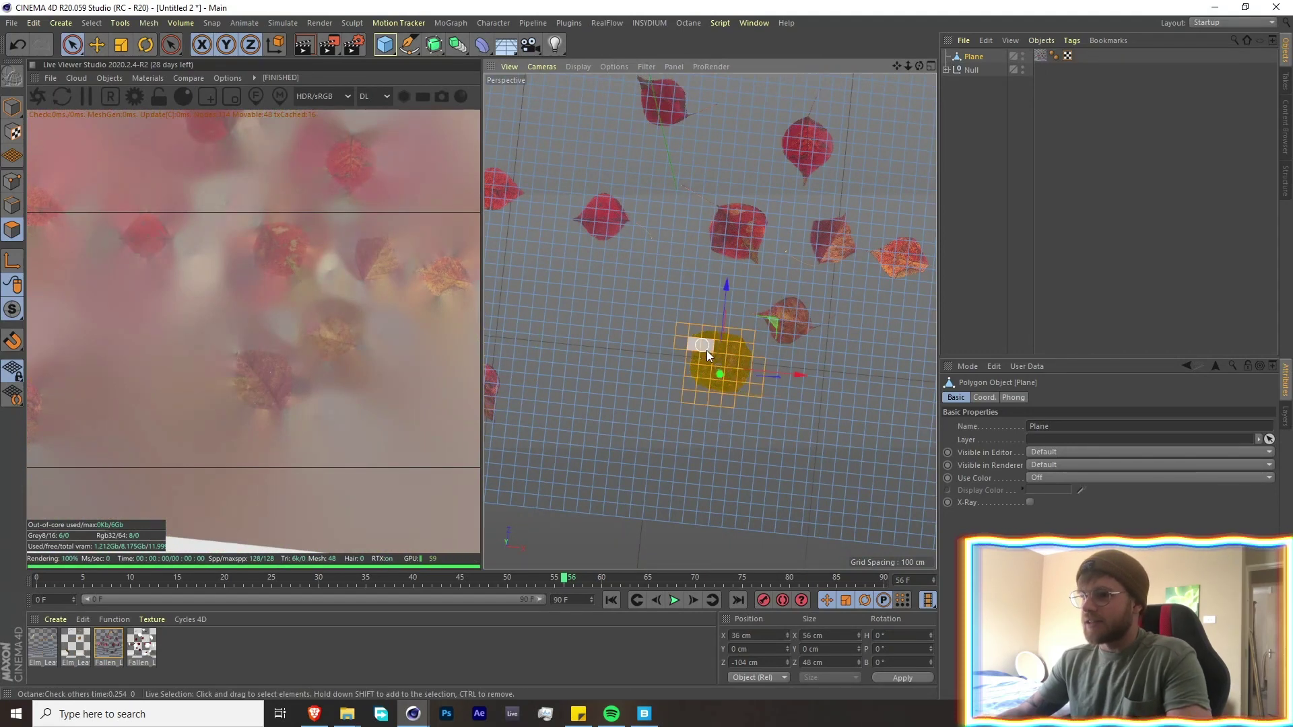
right_click(715, 367)
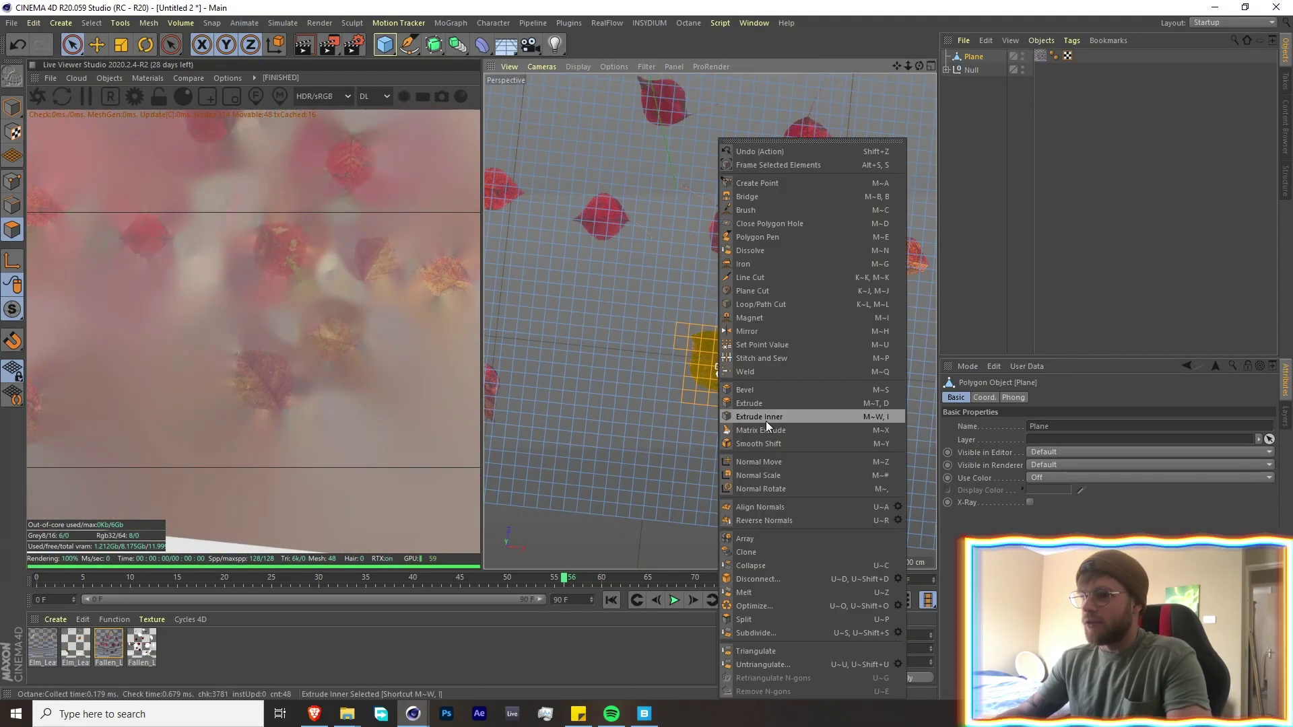
click(747, 619)
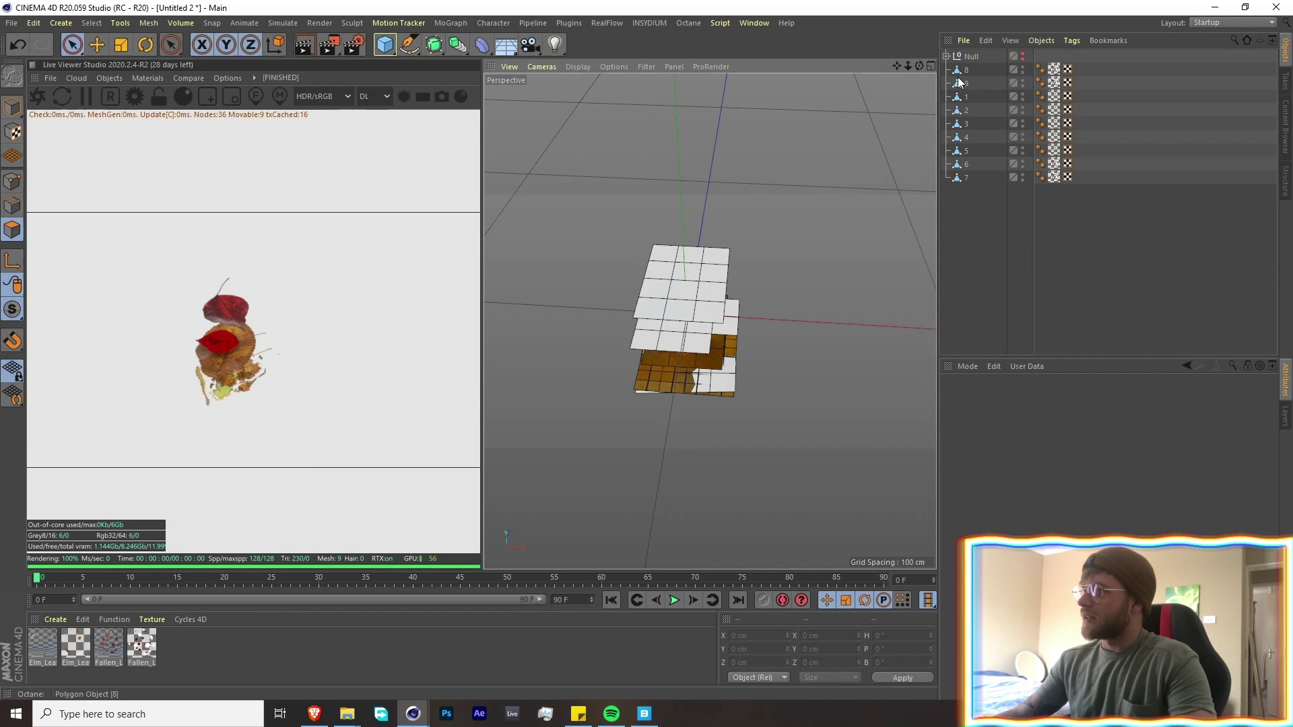
Move leaf object 8 away from the stacked leaves along its X axis to about 55.6 cm
click(966, 70)
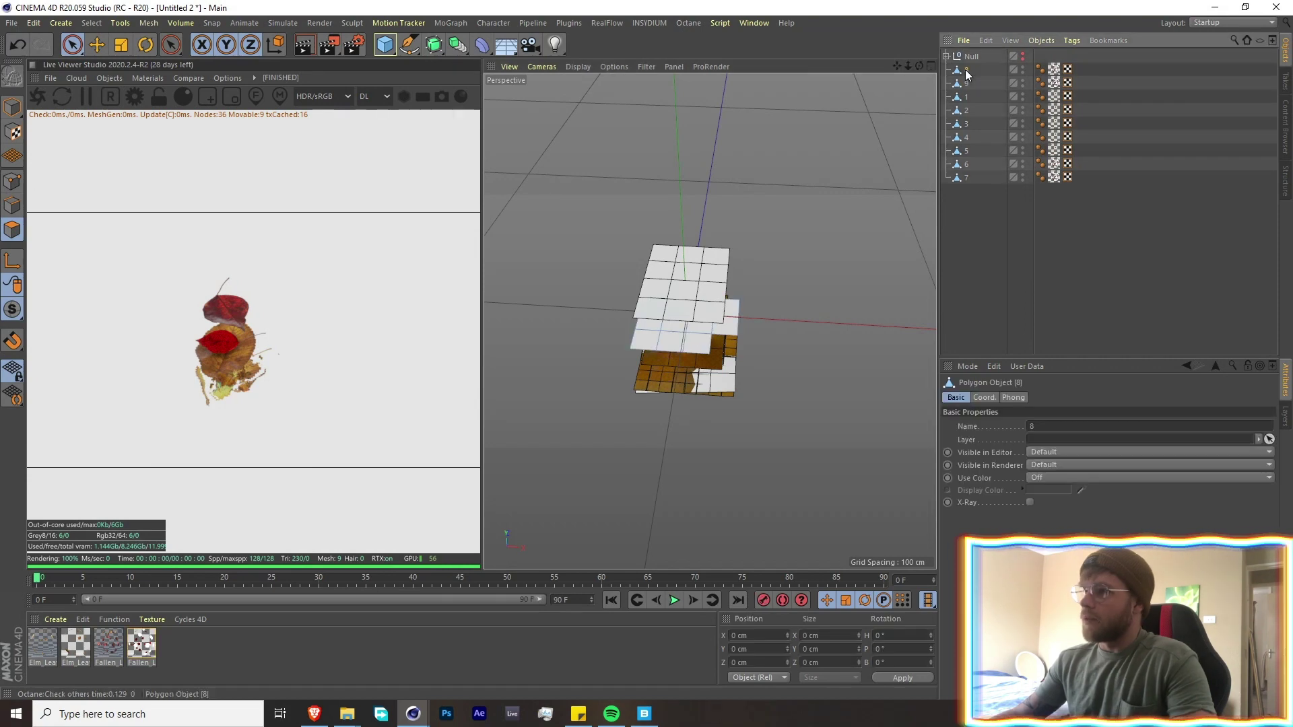
click(12, 106)
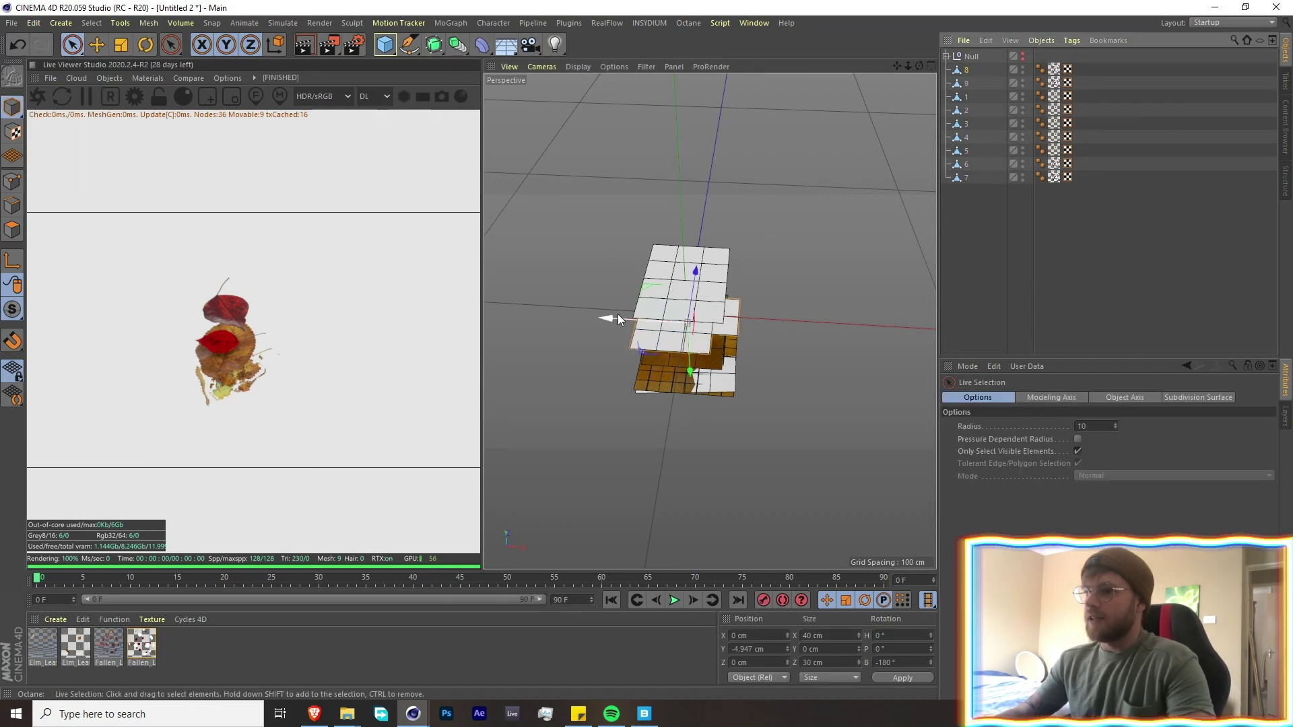
drag(607, 318, 723, 298)
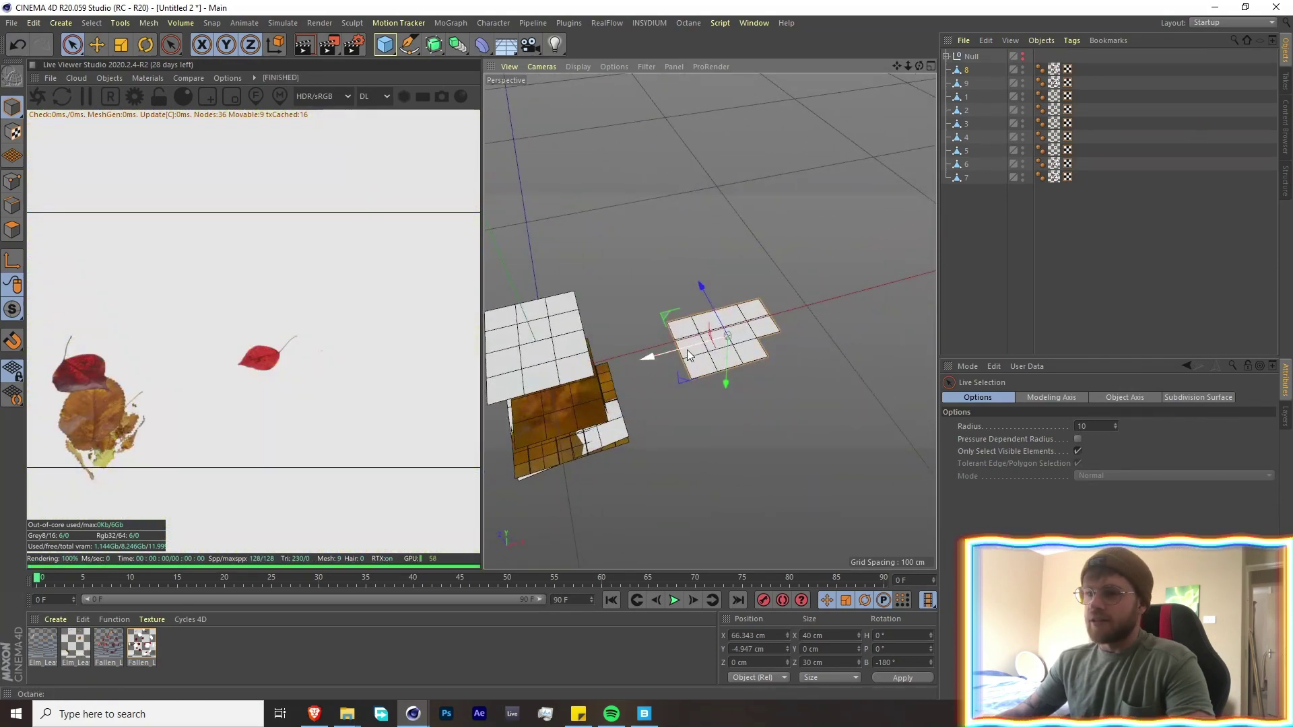
drag(687, 349, 650, 347)
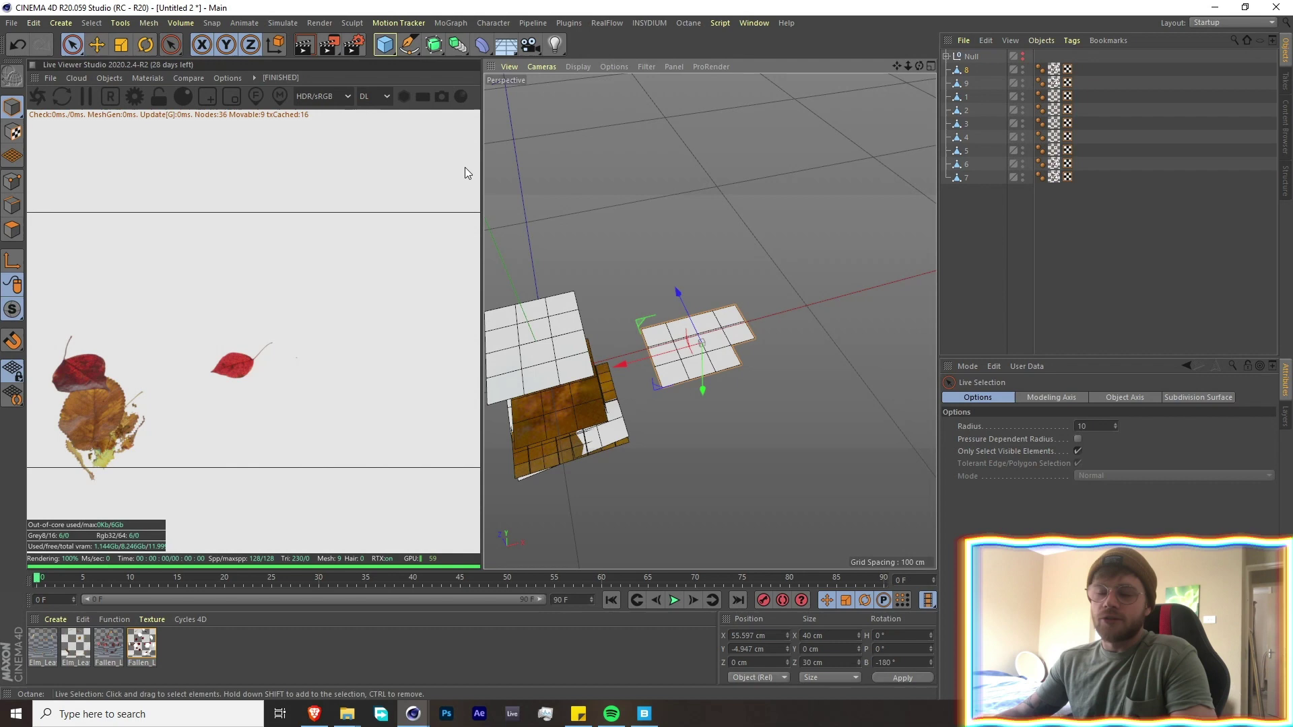
Select all nine leaf polygon objects and centre their axes on all points with the Axis Center tool
drag(952, 188, 969, 73)
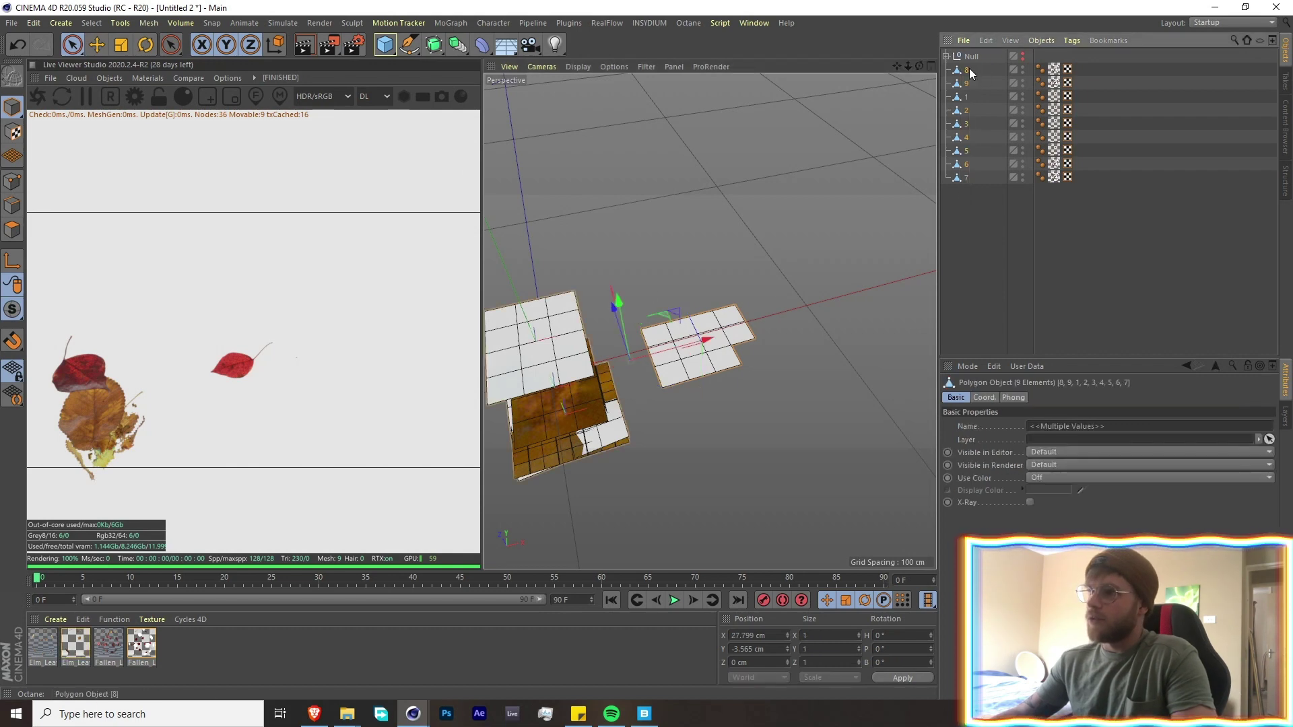
click(145, 23)
mouse_move(172, 151)
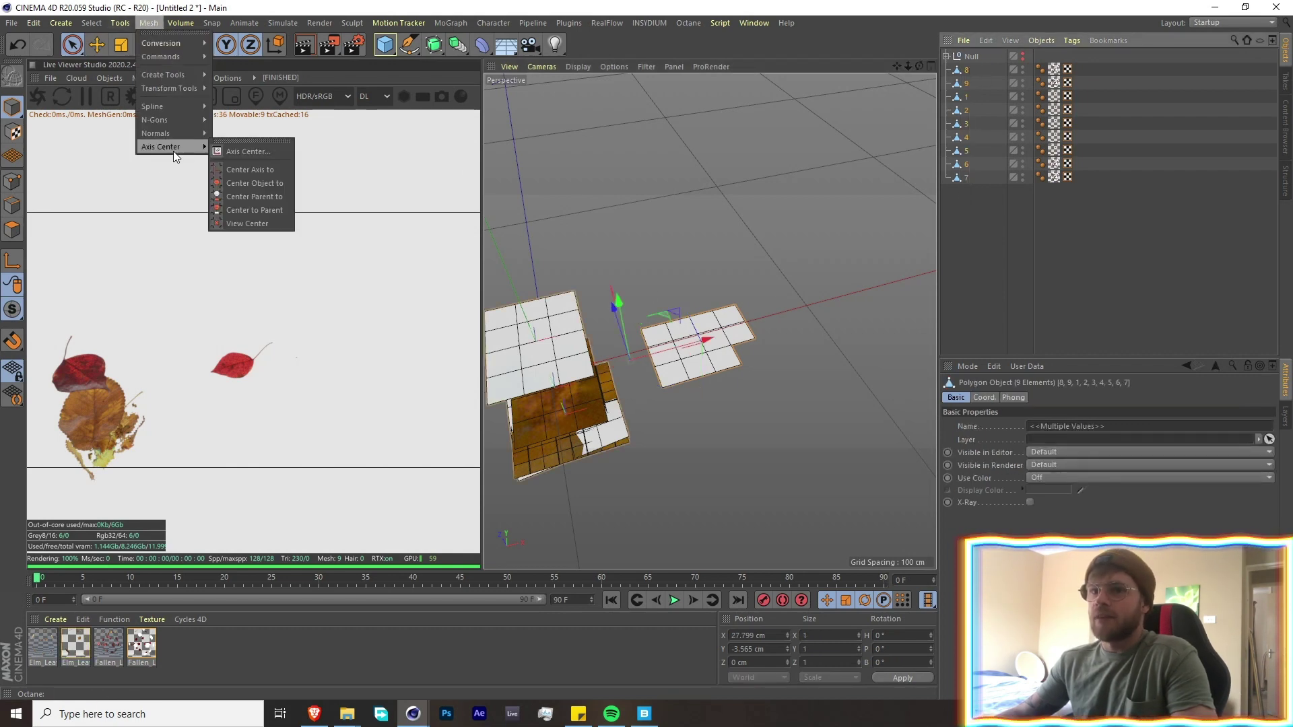
click(248, 152)
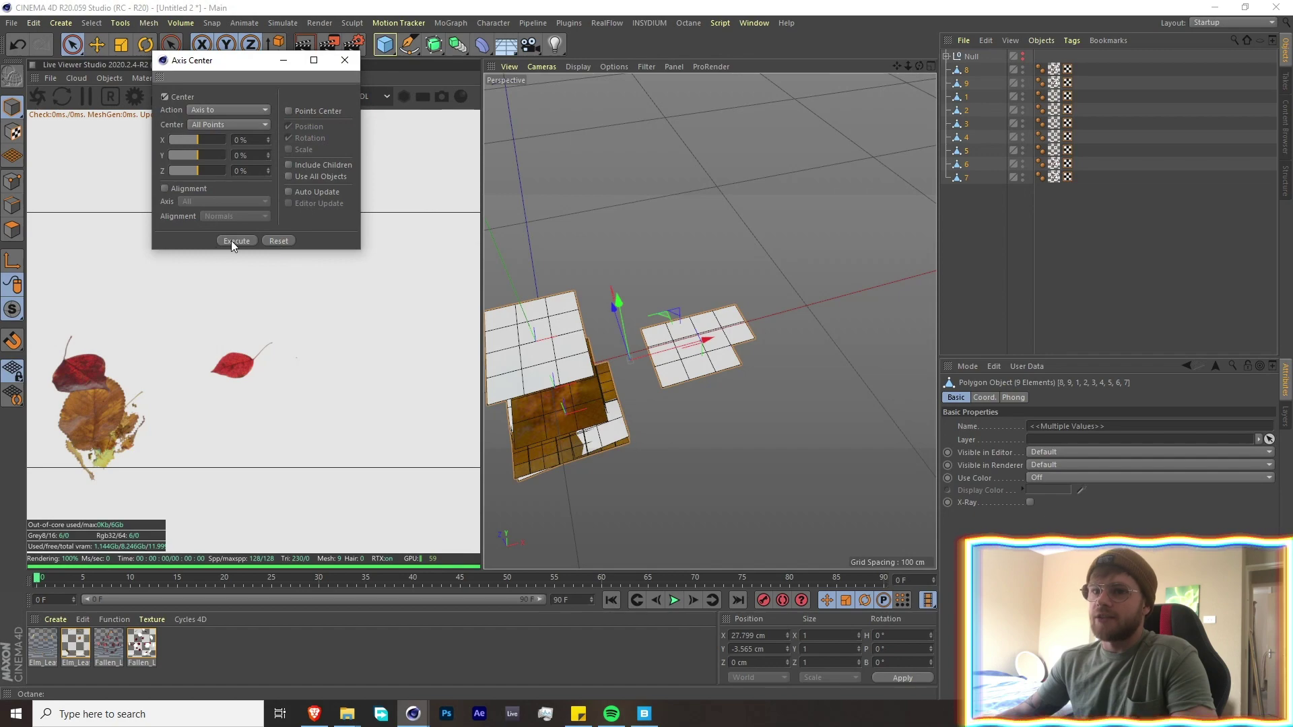
click(235, 241)
click(344, 60)
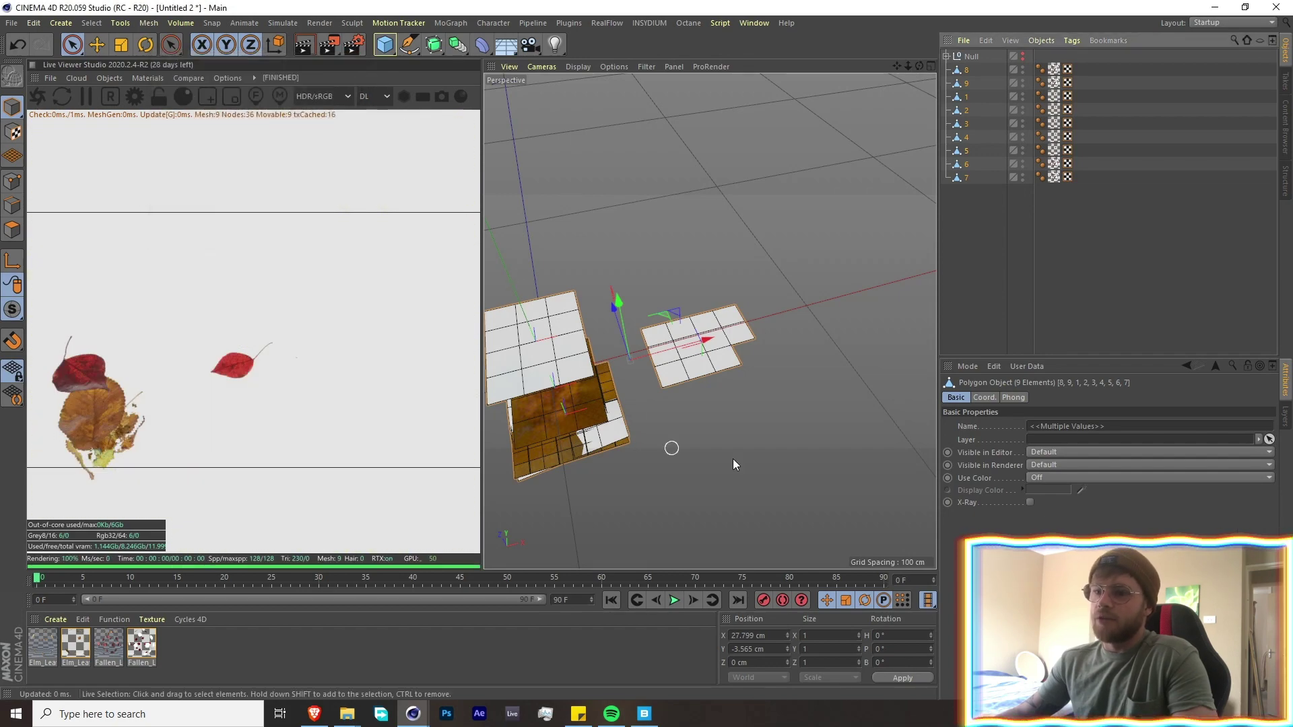
Check the axis placement of leaf objects 3, 5 and 7 from a low side view
click(693, 323)
alt+drag(678, 288, 567, 237)
click(968, 123)
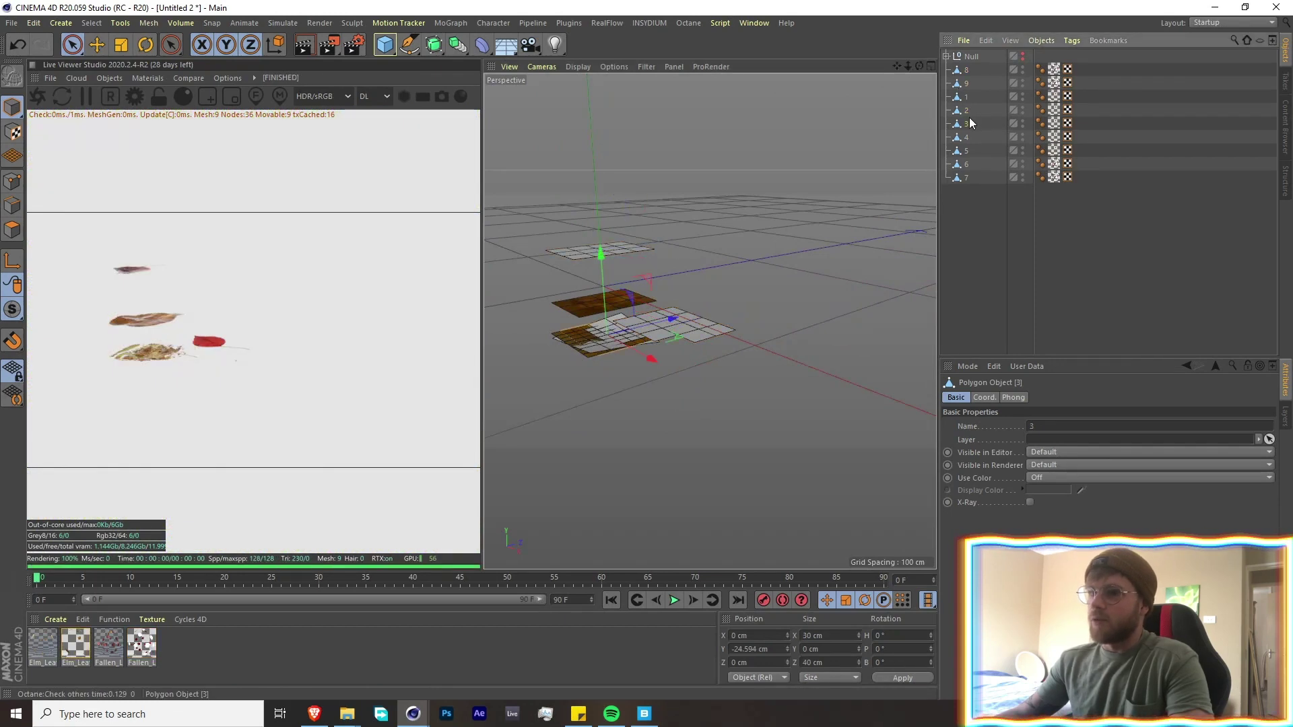
click(967, 151)
click(966, 177)
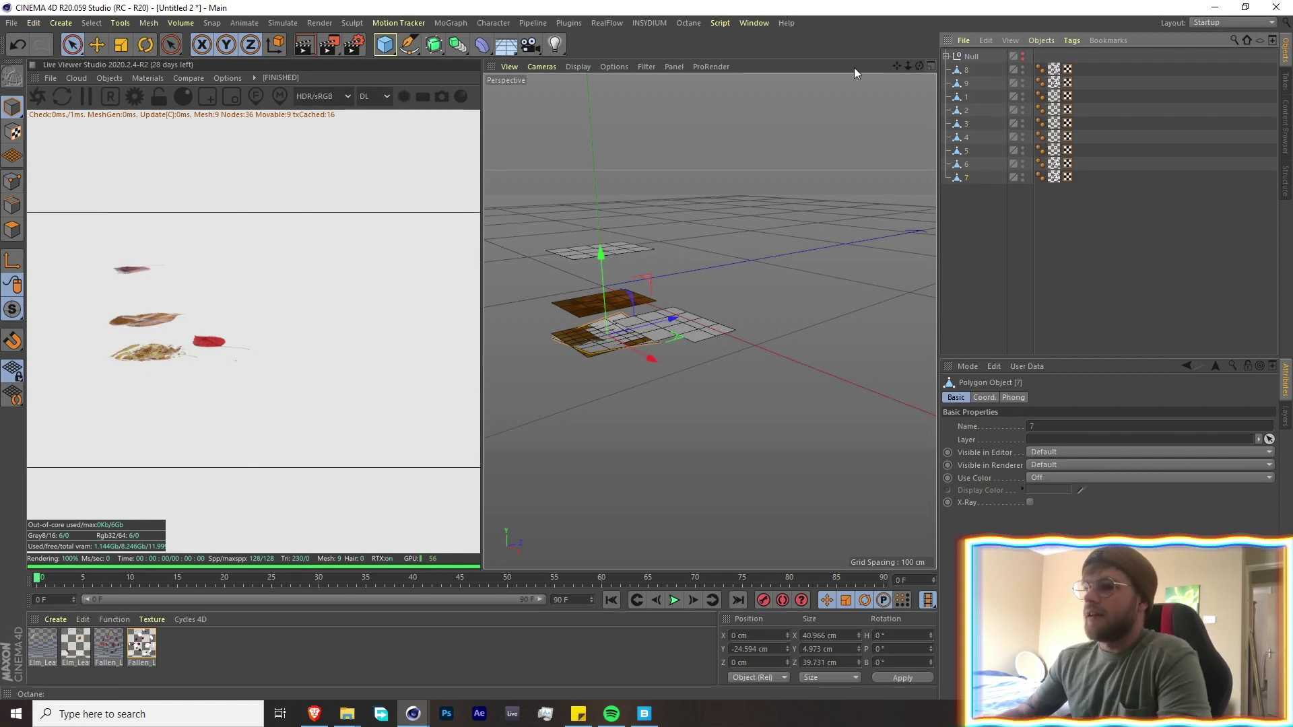
click(1003, 245)
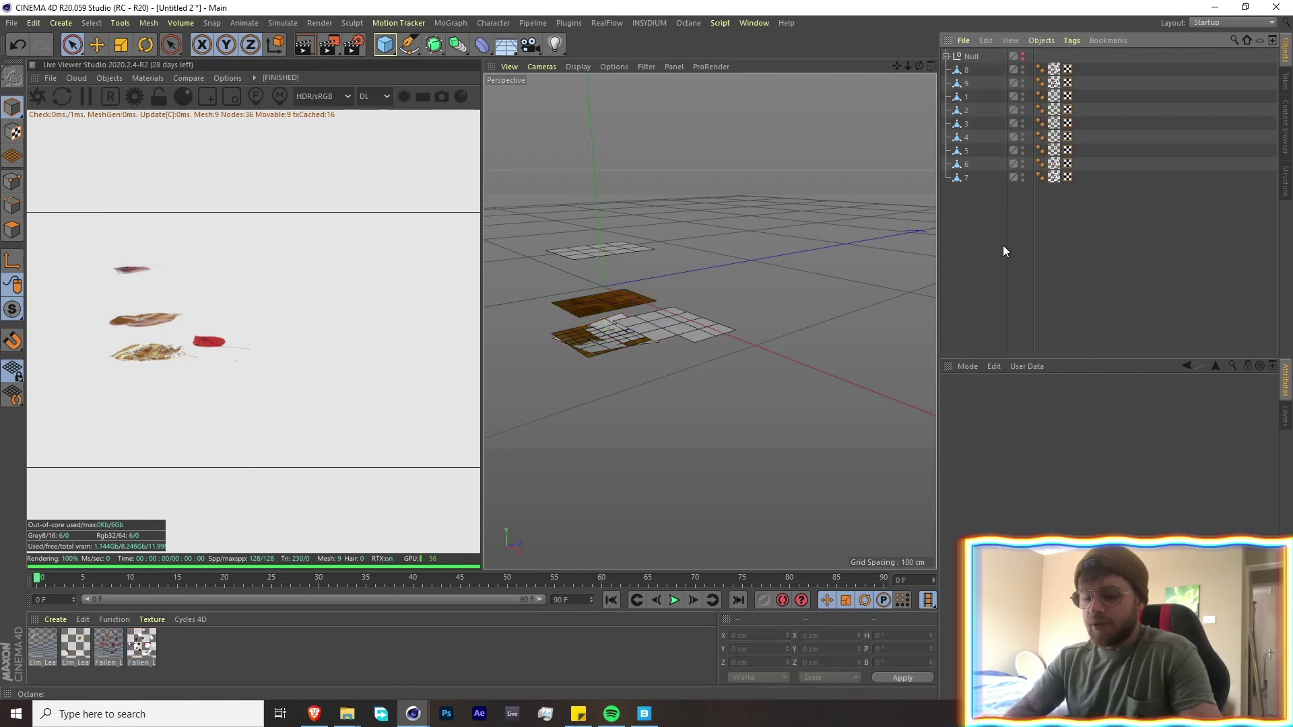
Add a particle Emitter and raise it above the leaves to about 130 cm on the Y axis
key(shift+c)
text(emitt)
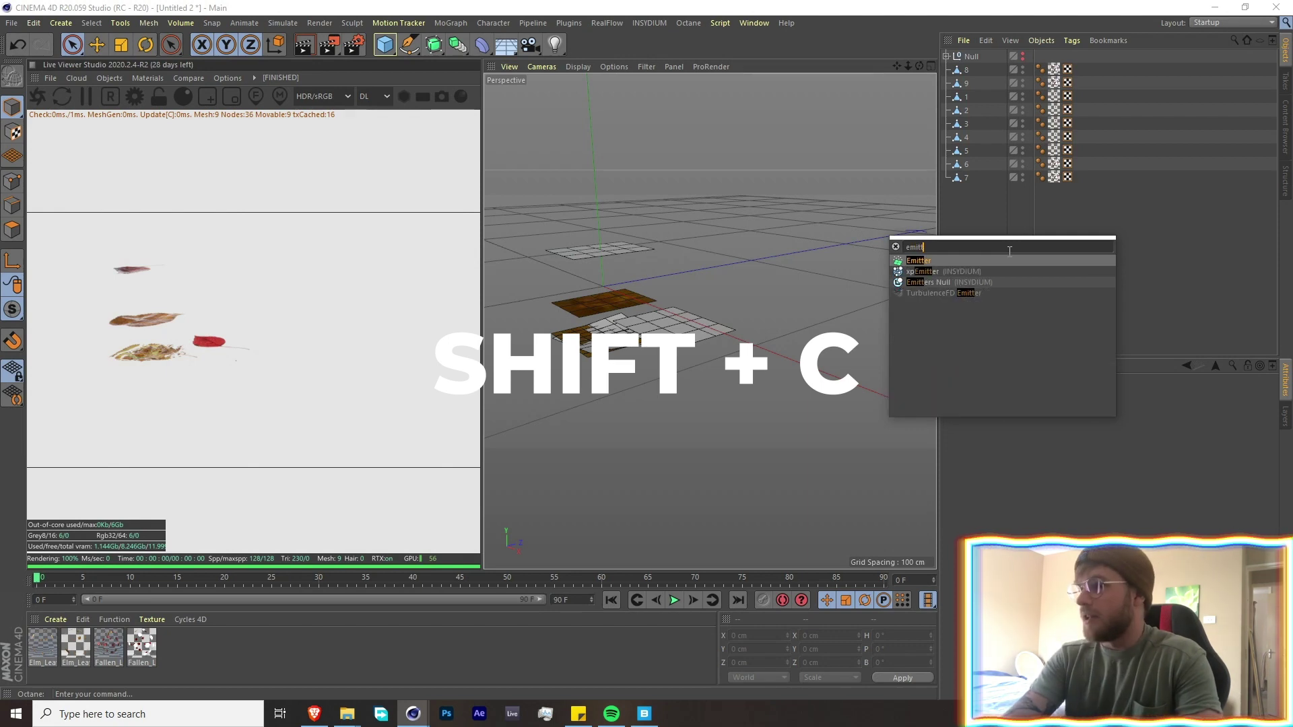
key(Return)
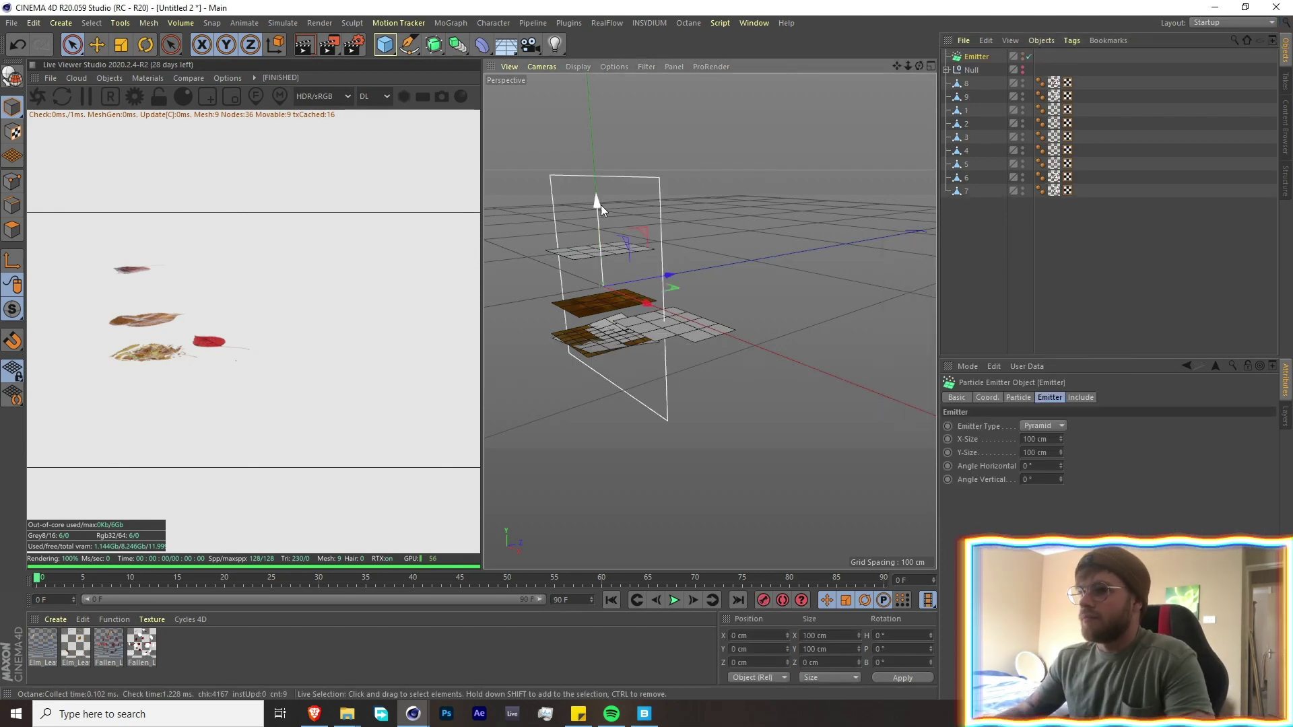
drag(597, 202, 609, 74)
scroll(645, 242, up, 3)
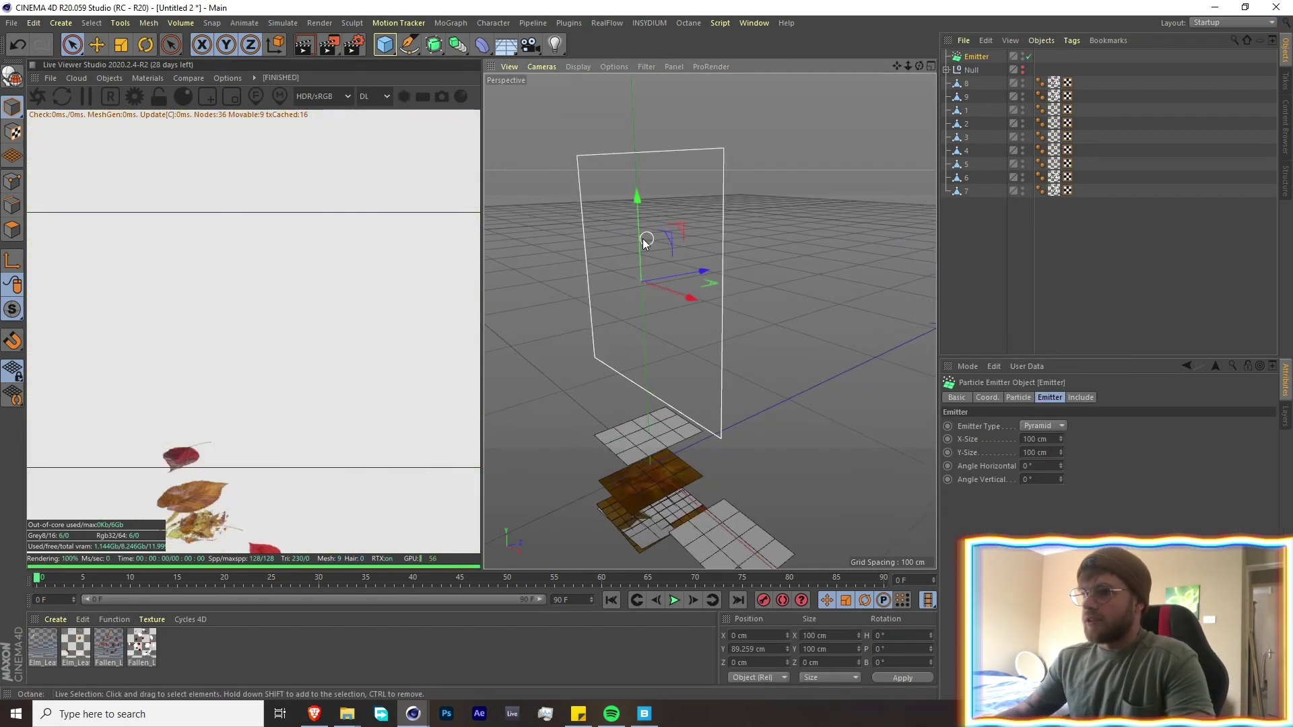
drag(645, 243, 687, 247)
click(1048, 343)
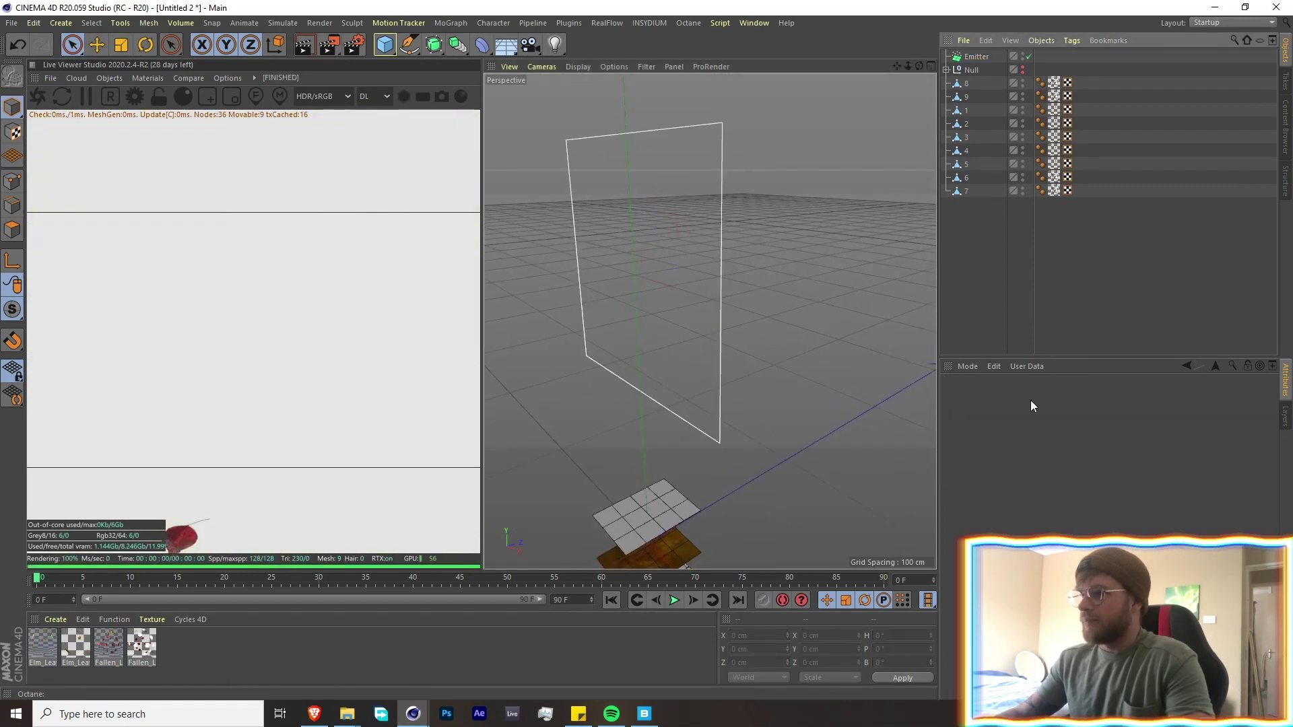
Set the emitter's editor and renderer birthrates to 25
click(978, 57)
click(1015, 397)
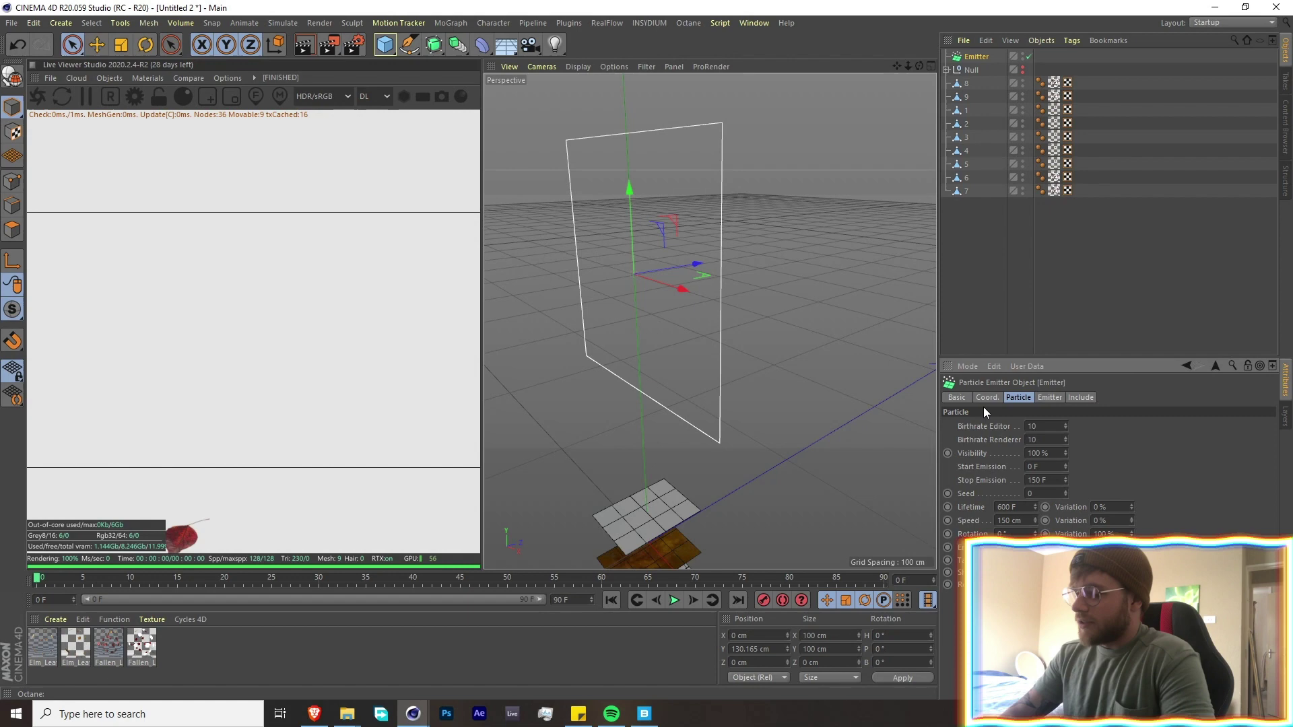
click(1042, 426)
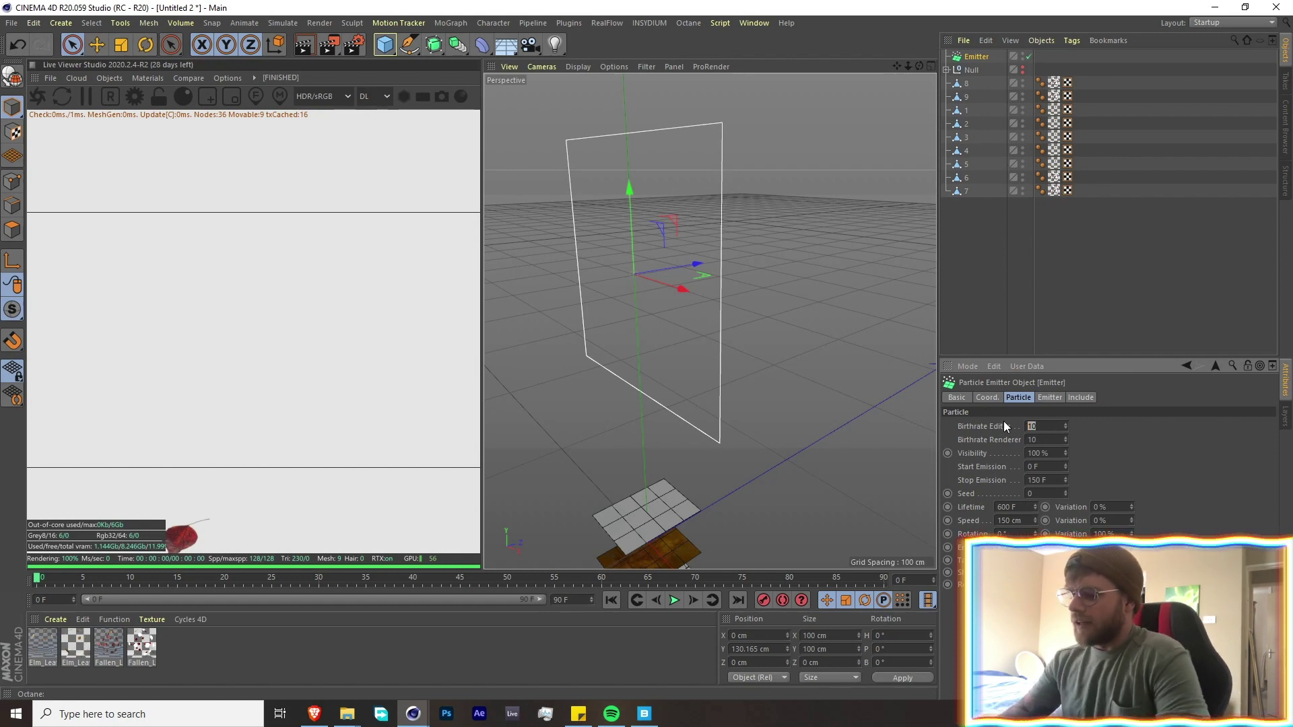
text(25)
key(Tab)
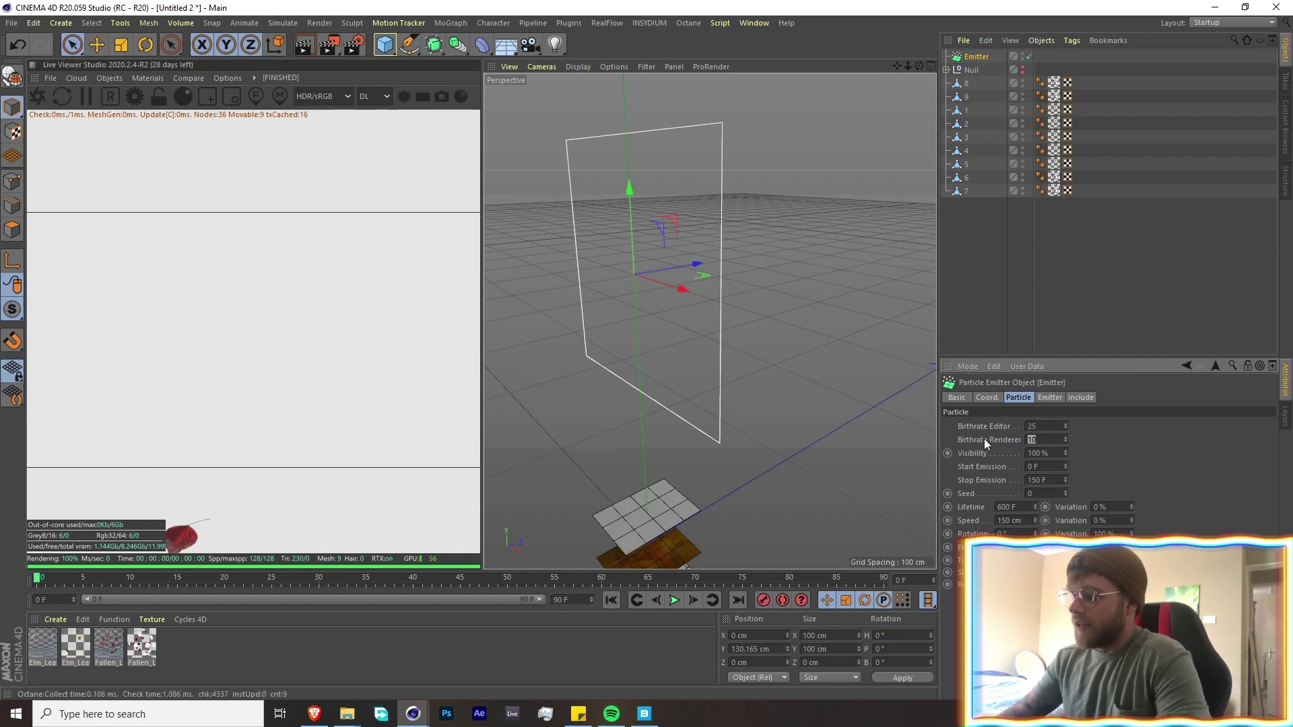
text(25)
key(Return)
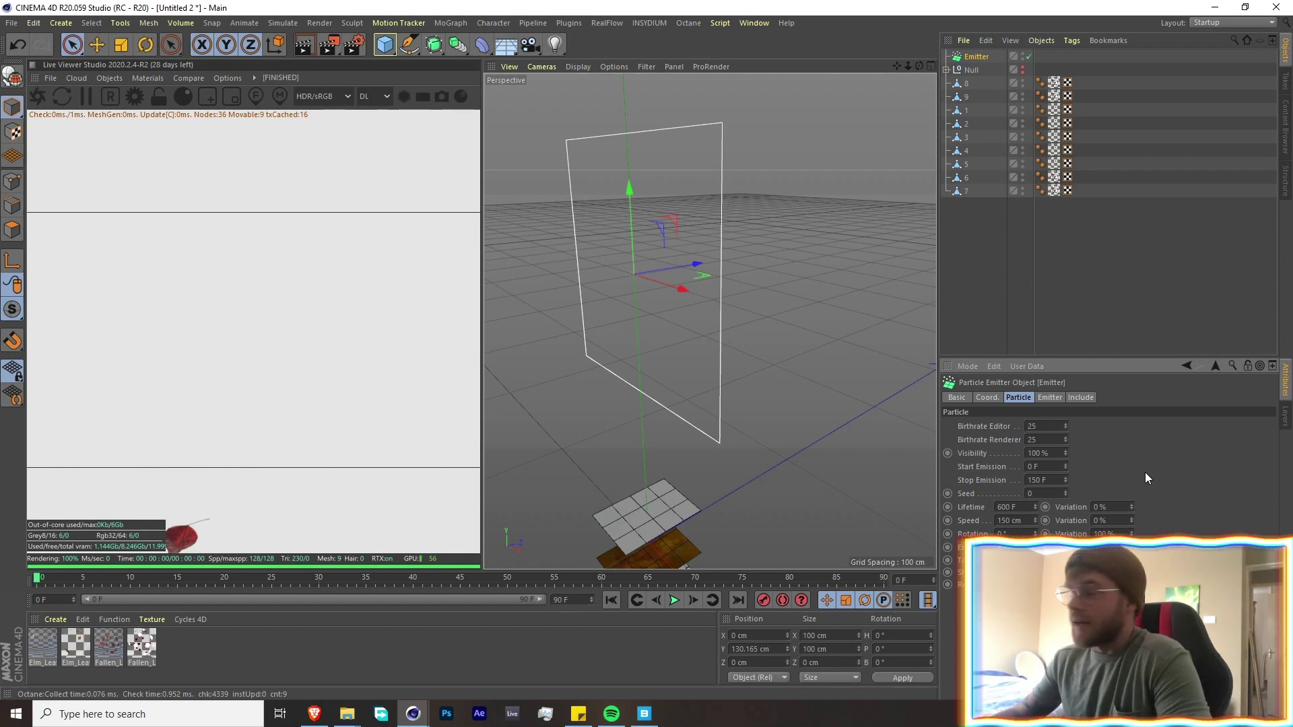
Set the emitter to start emission at frame 30 and stop at frame 90, and preview the particles
double_click(1051, 482)
text(90)
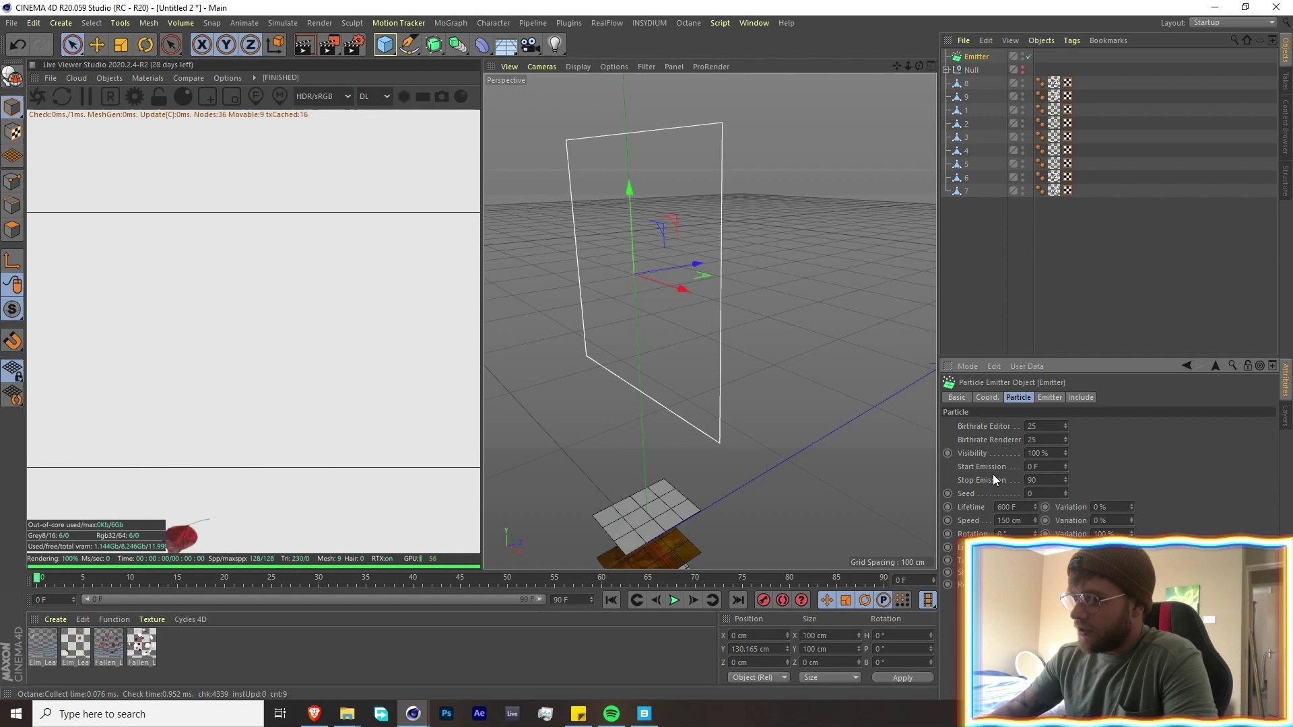
key(Return)
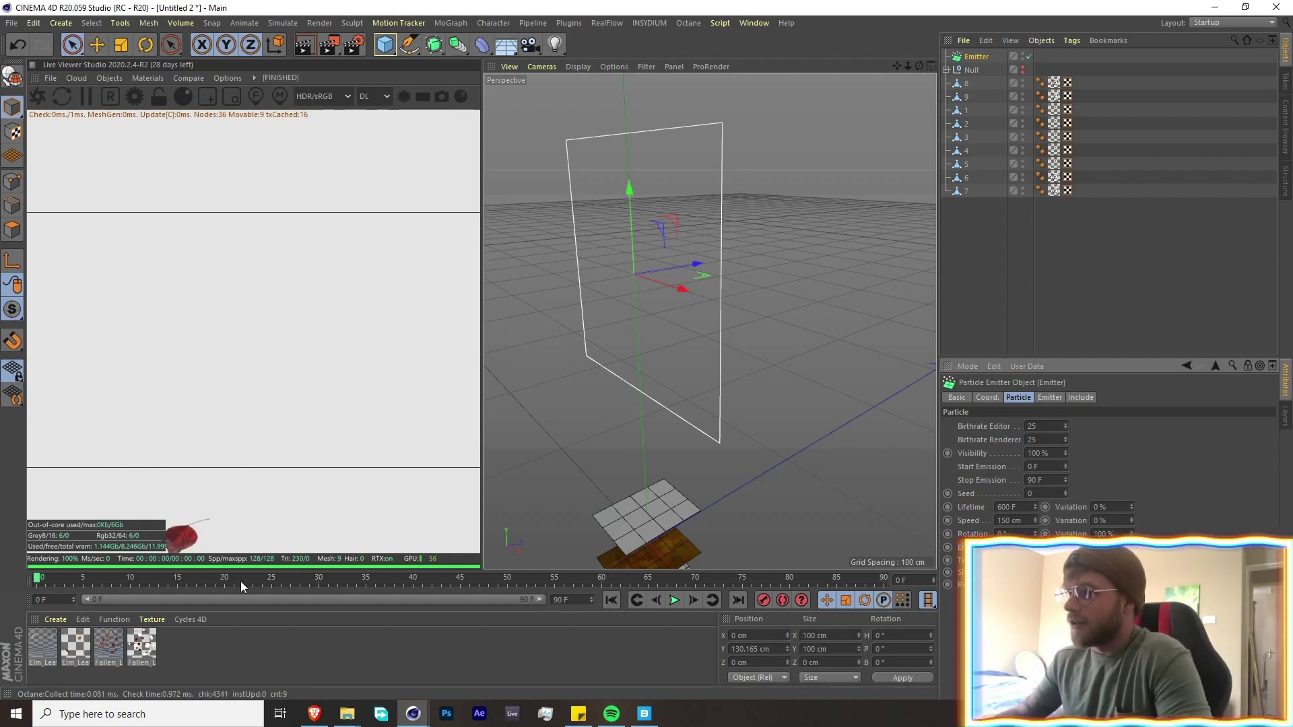
drag(240, 580, 318, 579)
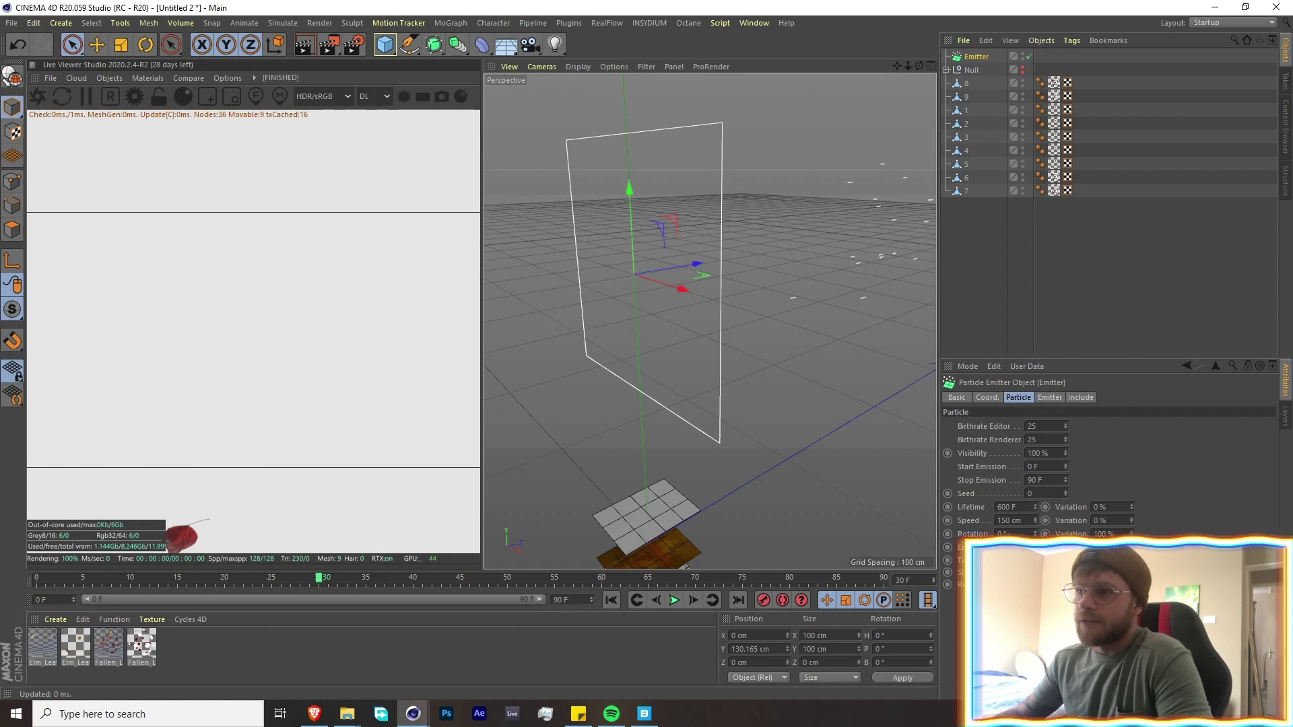
double_click(1040, 466)
text(30)
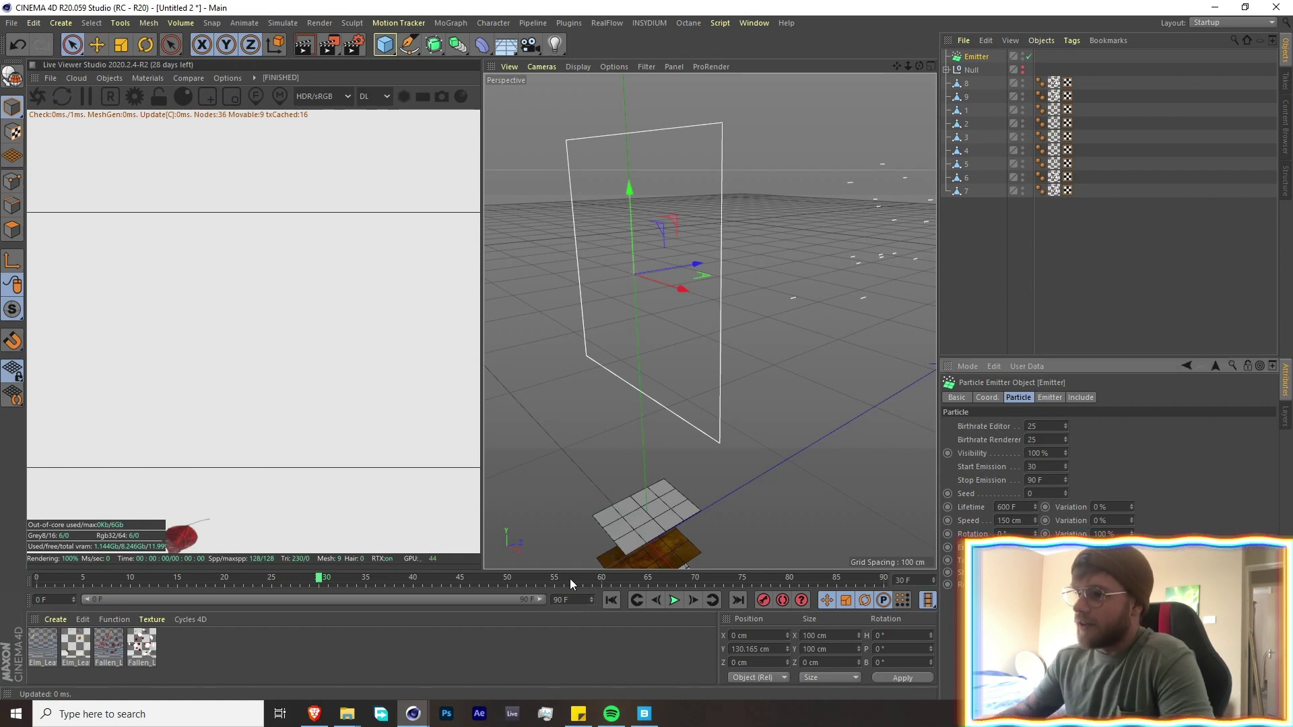
click(674, 600)
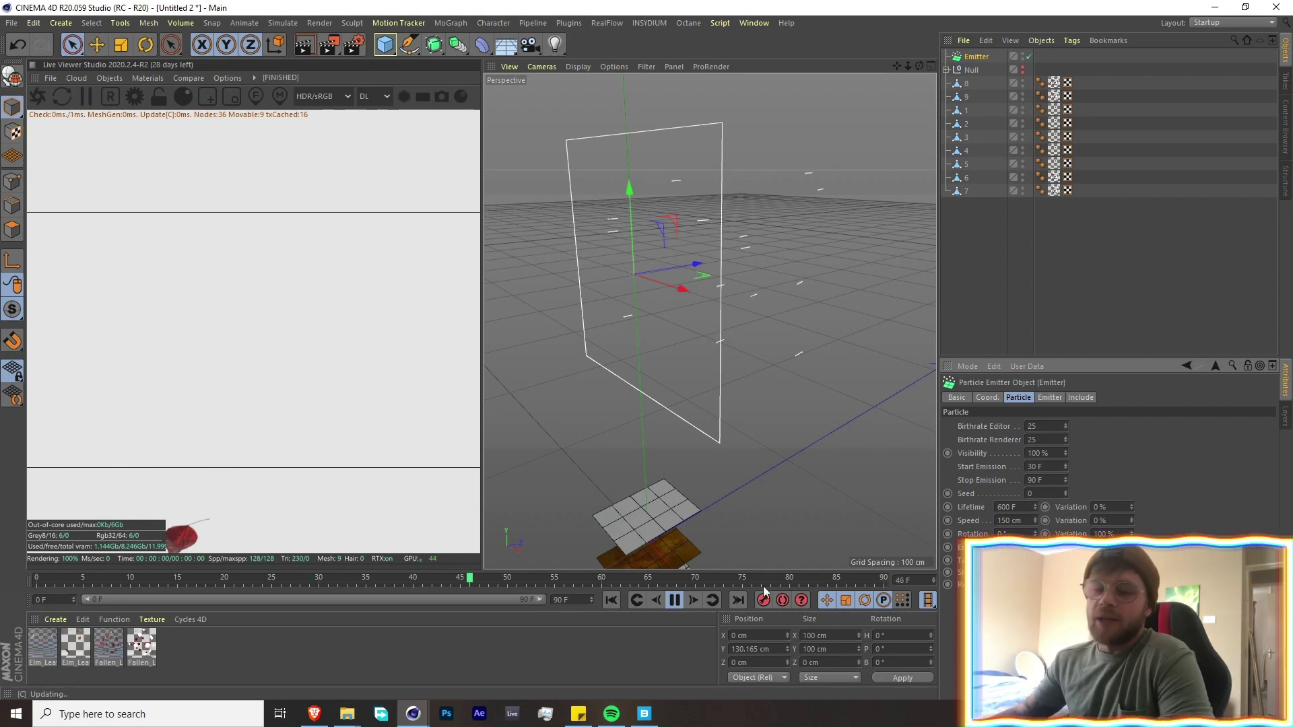
click(674, 600)
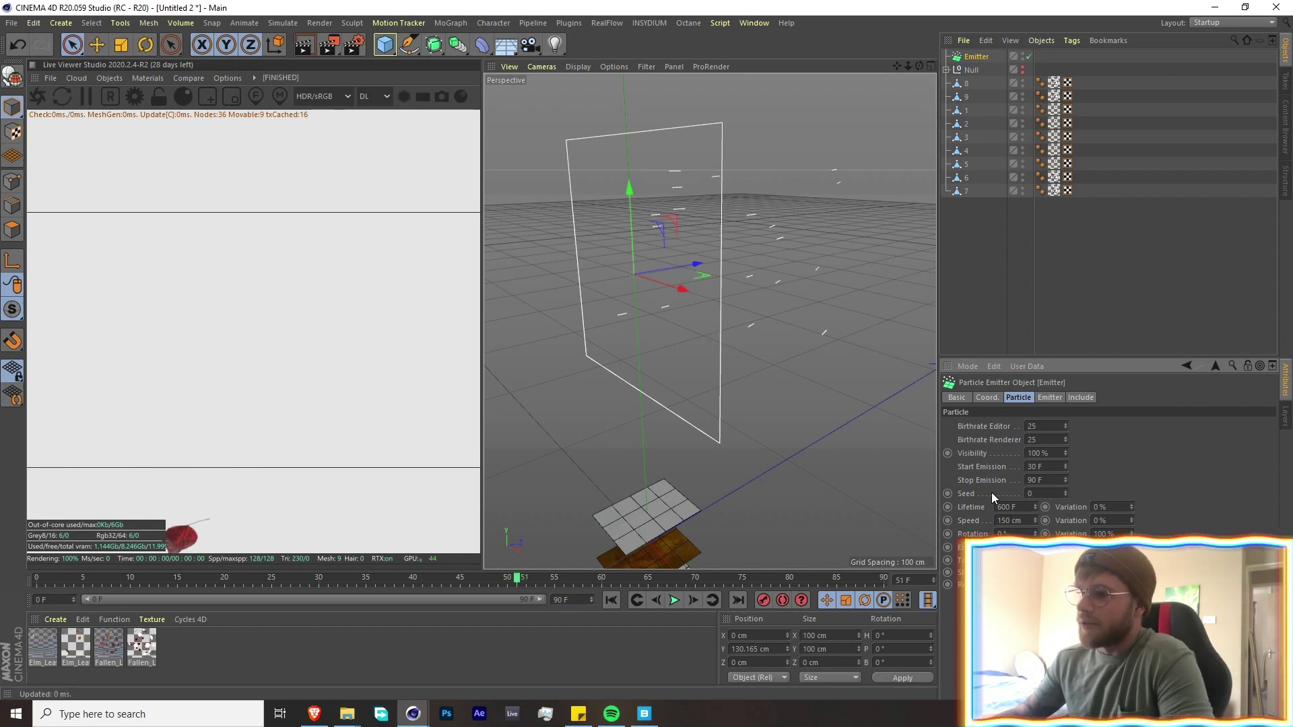
Set the emitter's particle lifetime variation to 20% and the particle speed to 0 cm
click(1023, 507)
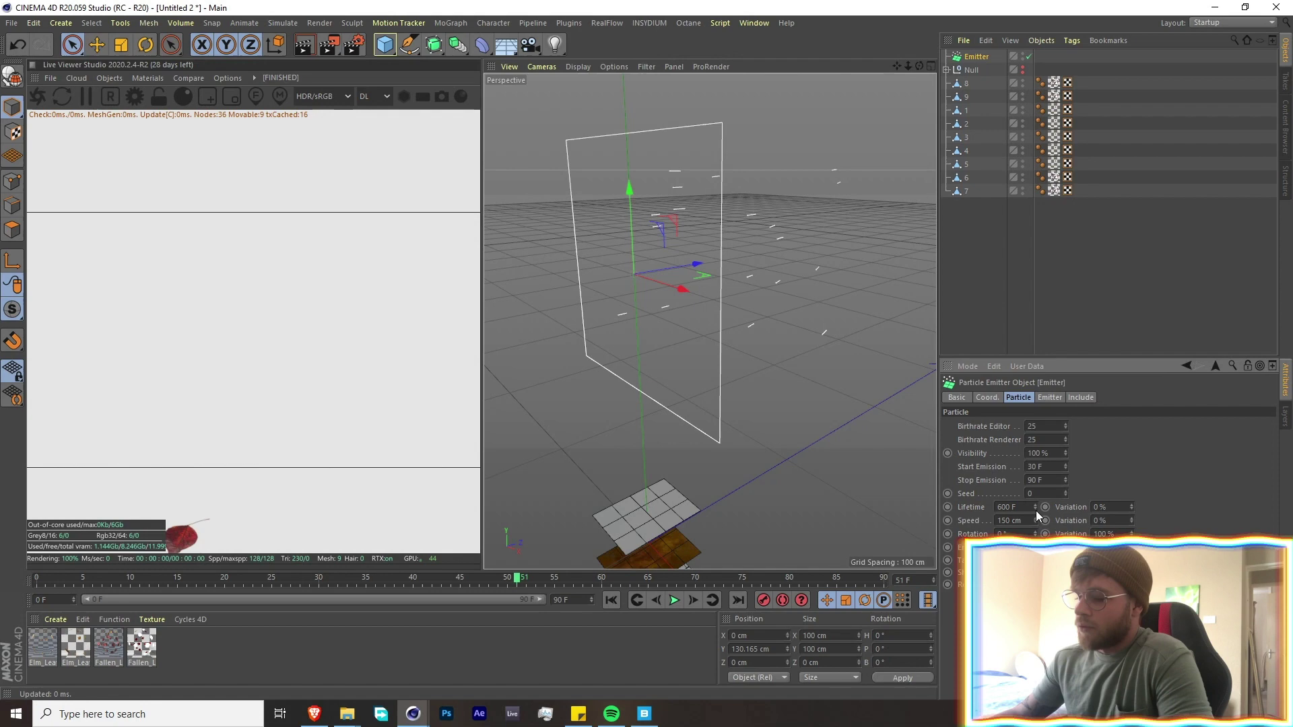
key(Tab)
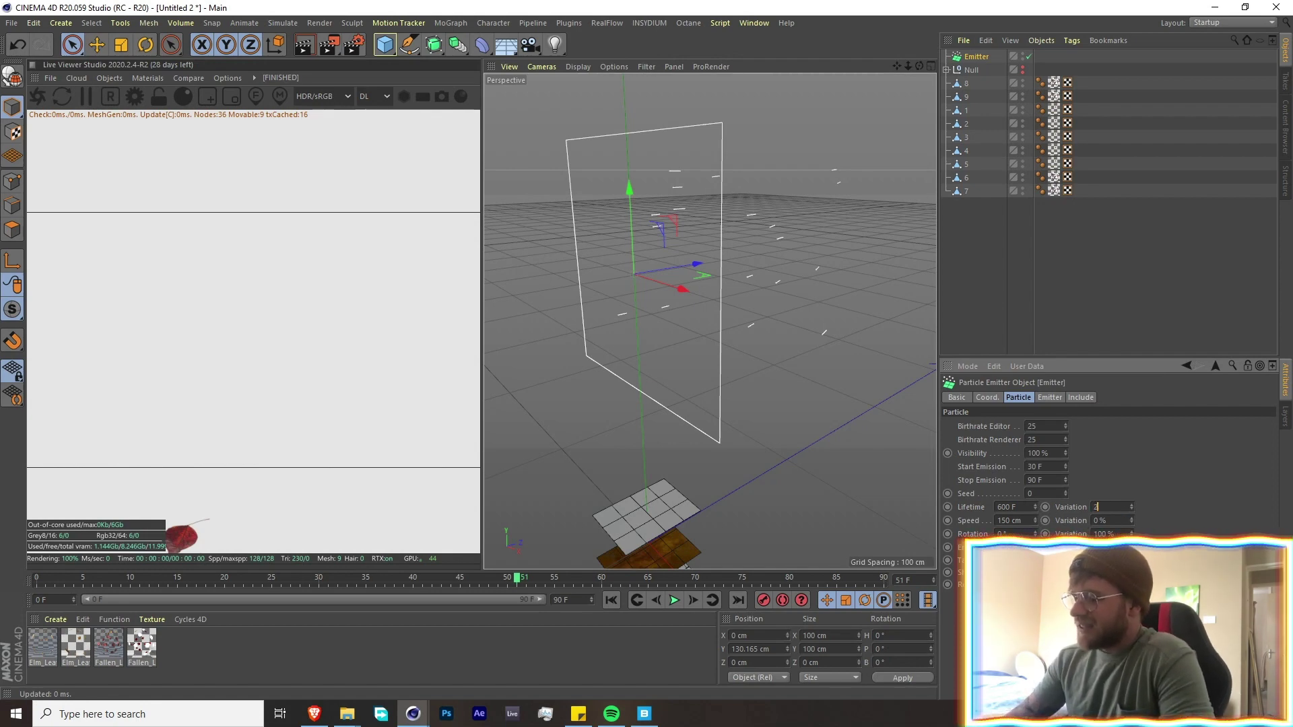
text(20)
key(Tab)
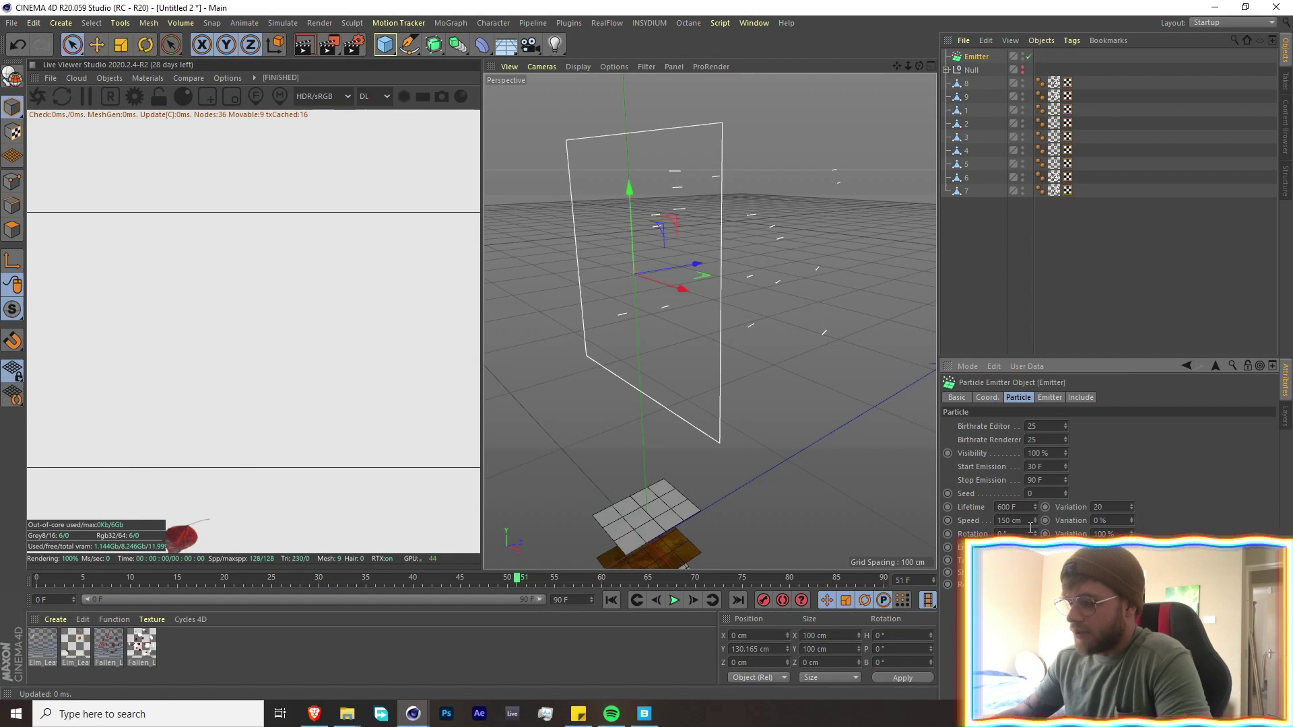
text(0)
key(Return)
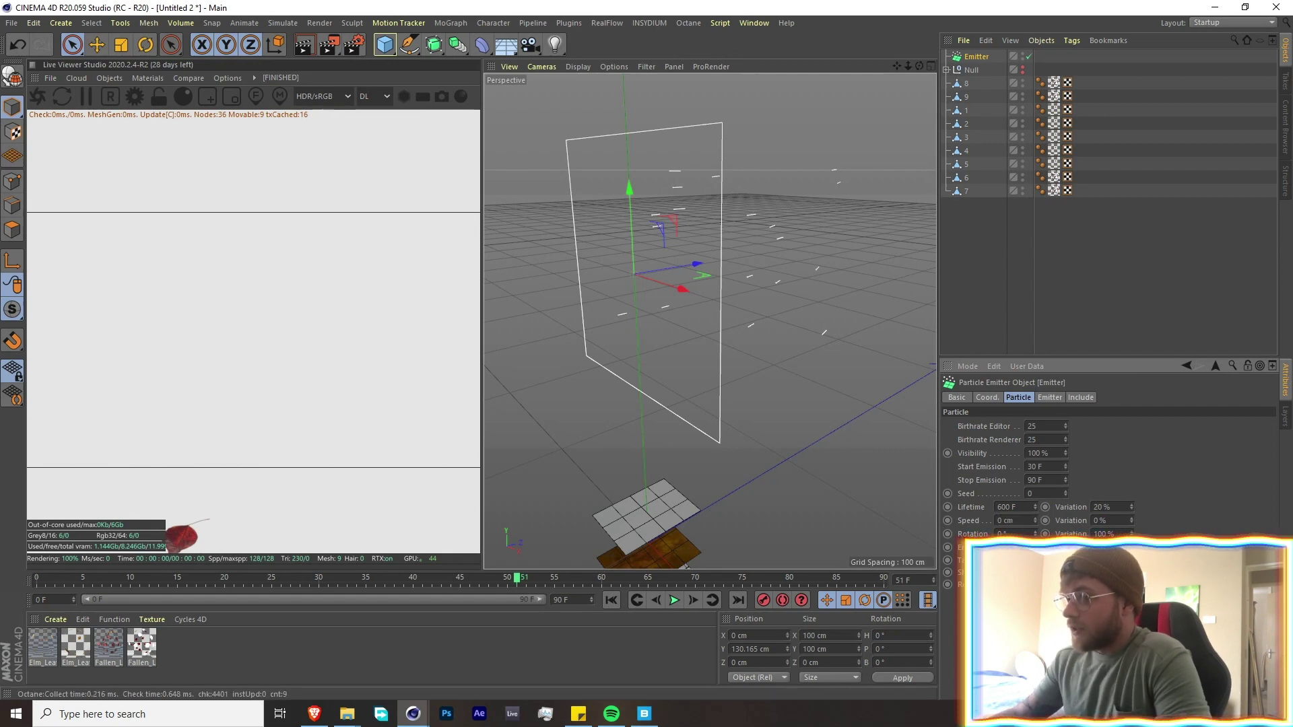
Set the emitter's particle rotation to 40° with a variation of 50%
key(Tab)
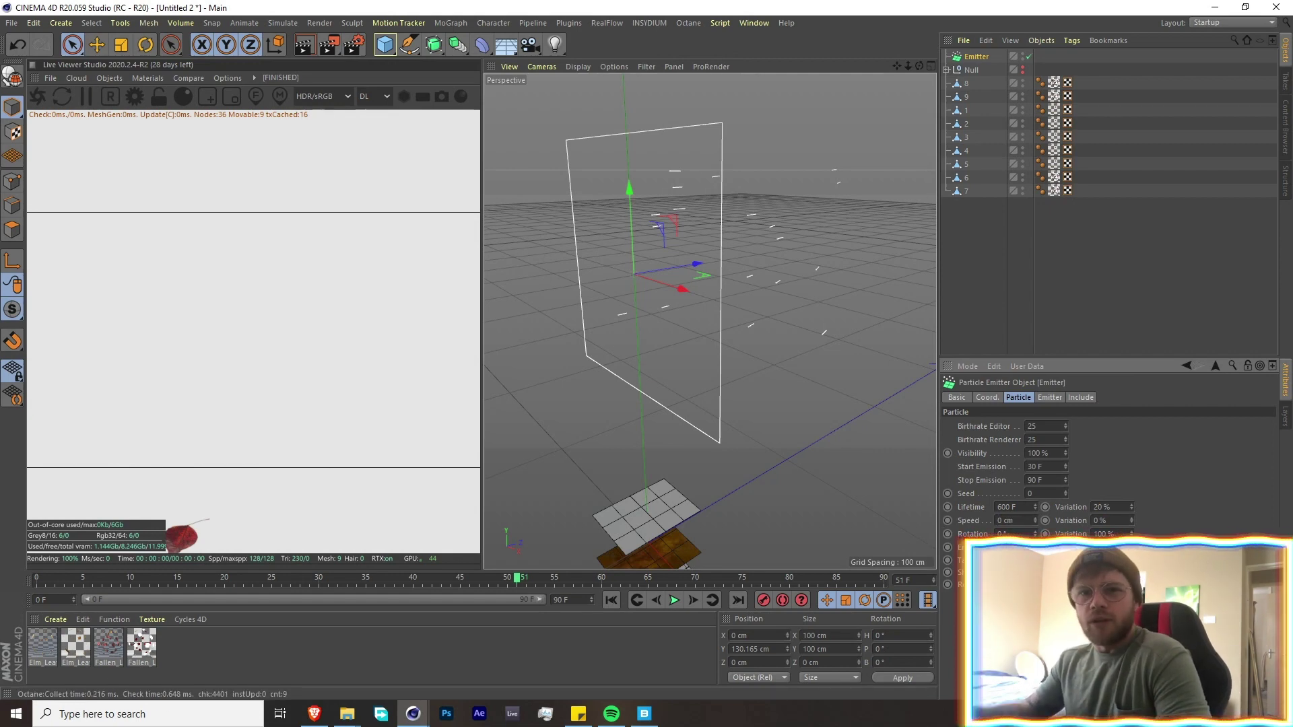
text(40)
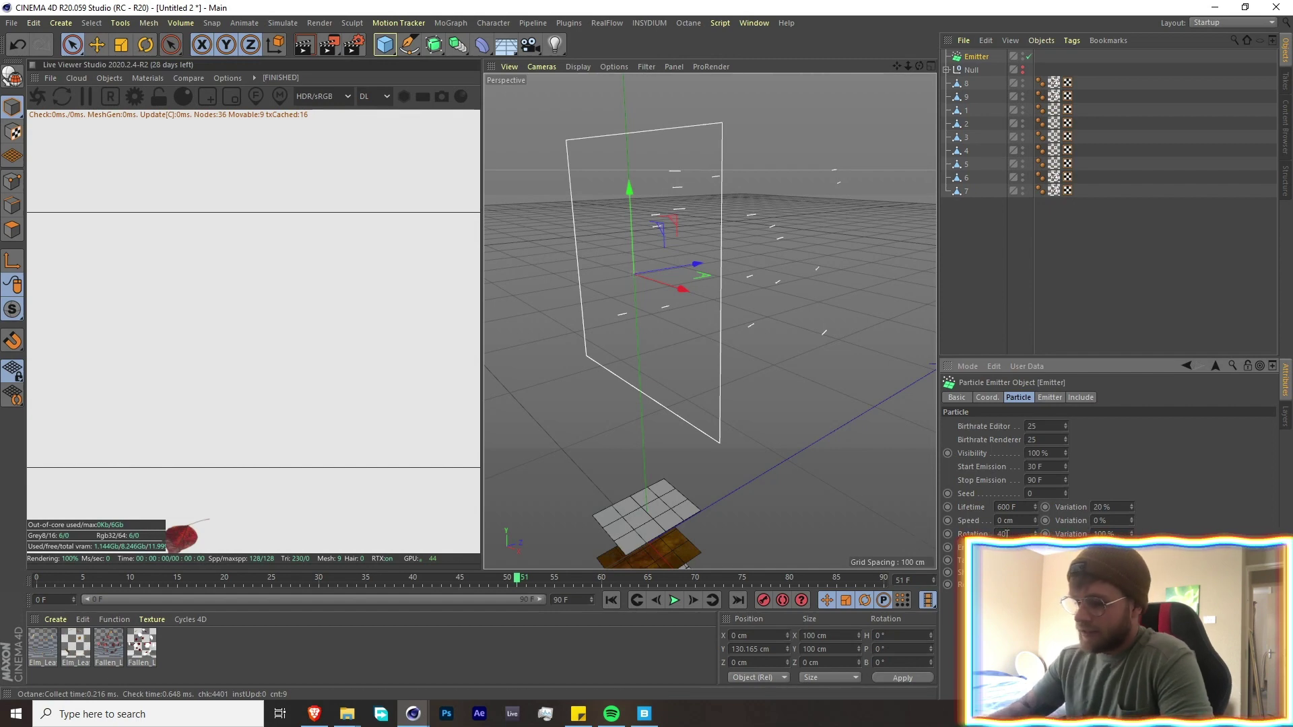
key(Tab)
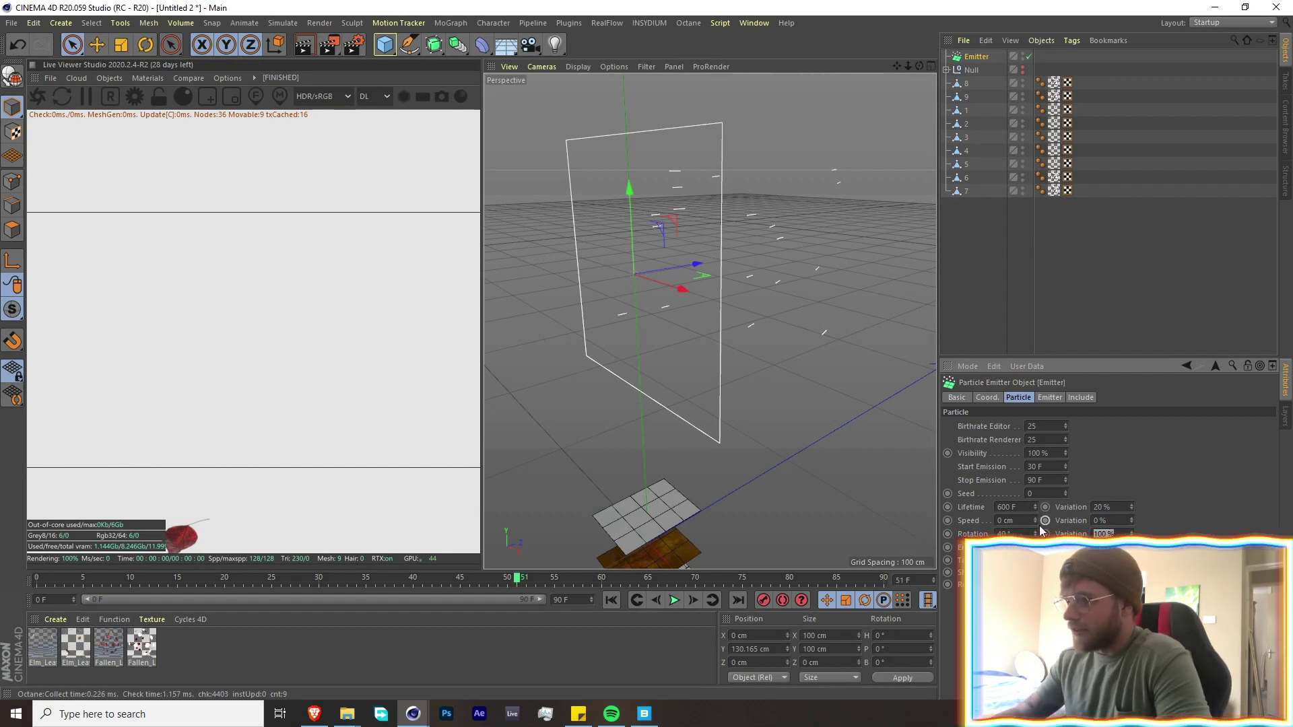
text(50)
key(Return)
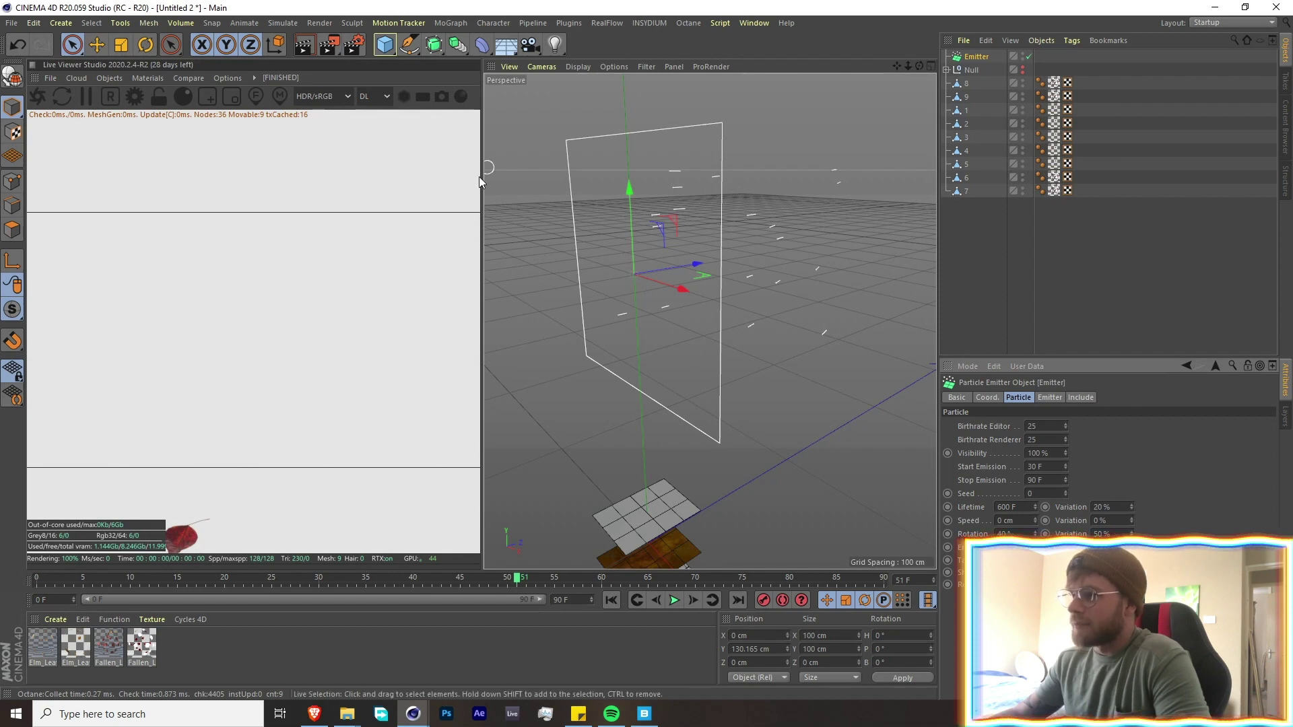
Make the nine leaf objects children of the Emitter and play the animation to preview the emitted leaves
drag(962, 209, 975, 58)
click(675, 600)
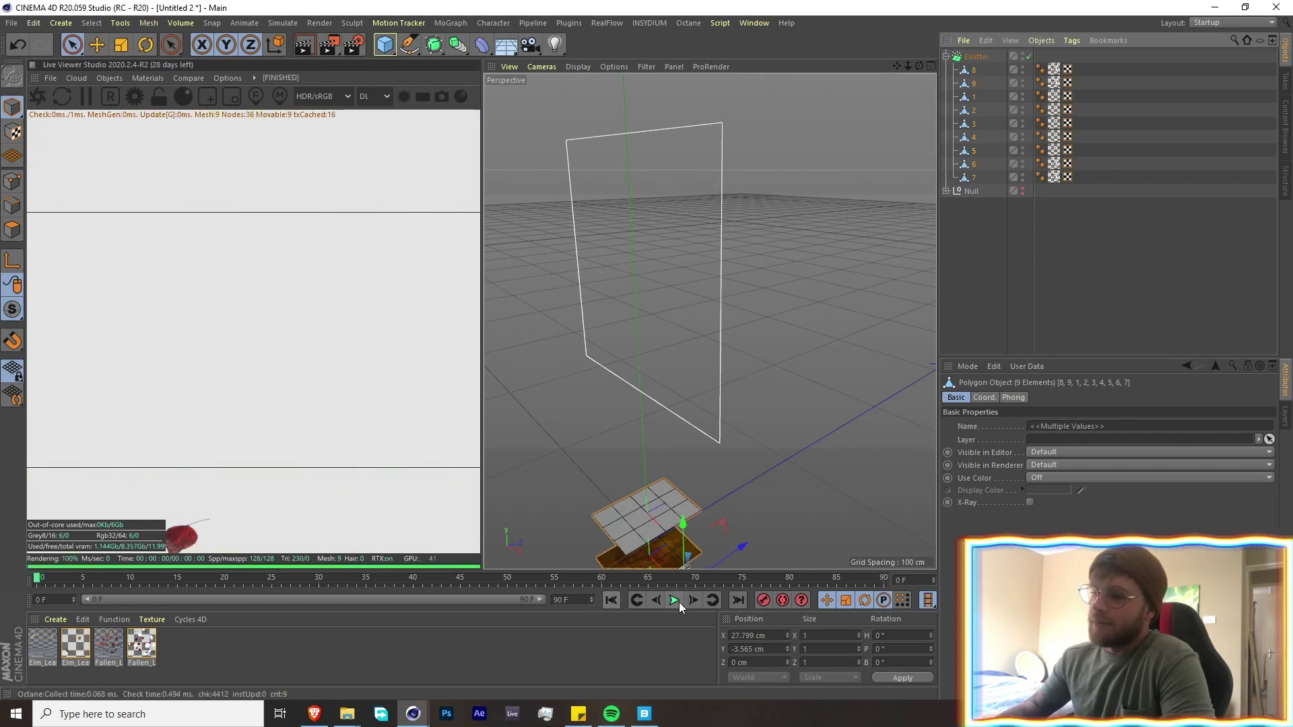
click(677, 600)
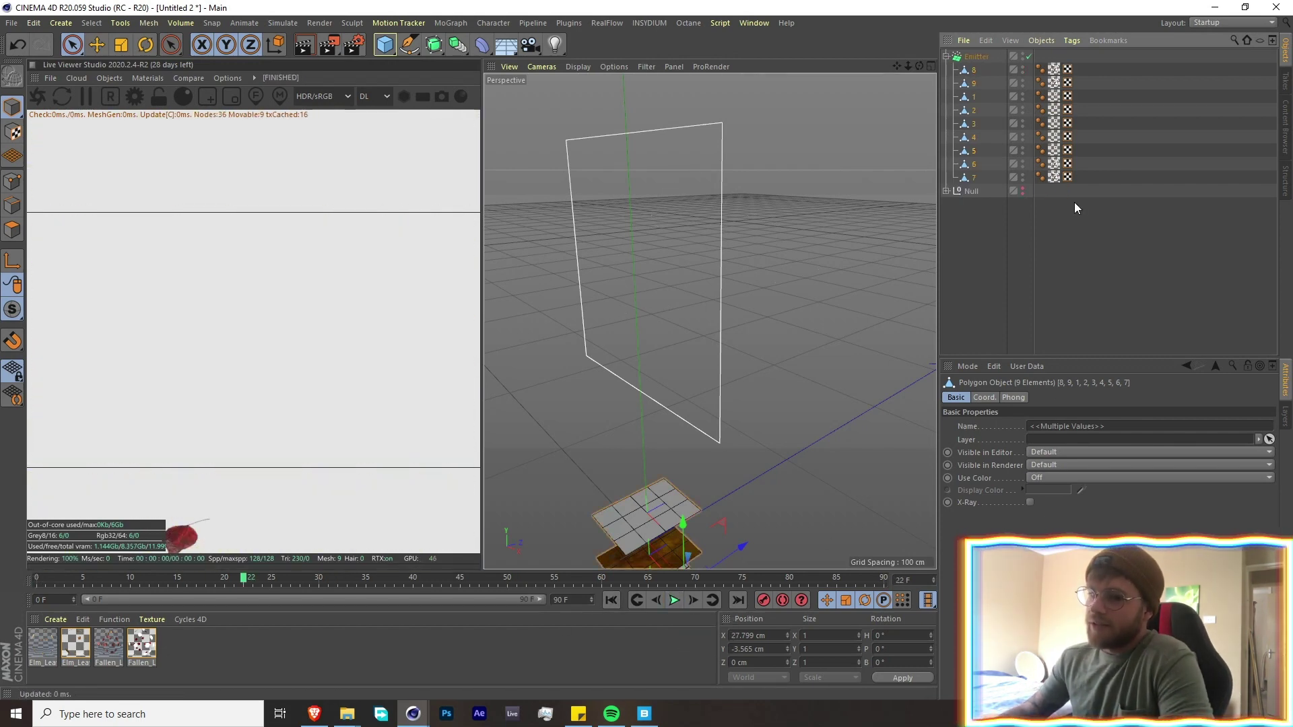
click(976, 56)
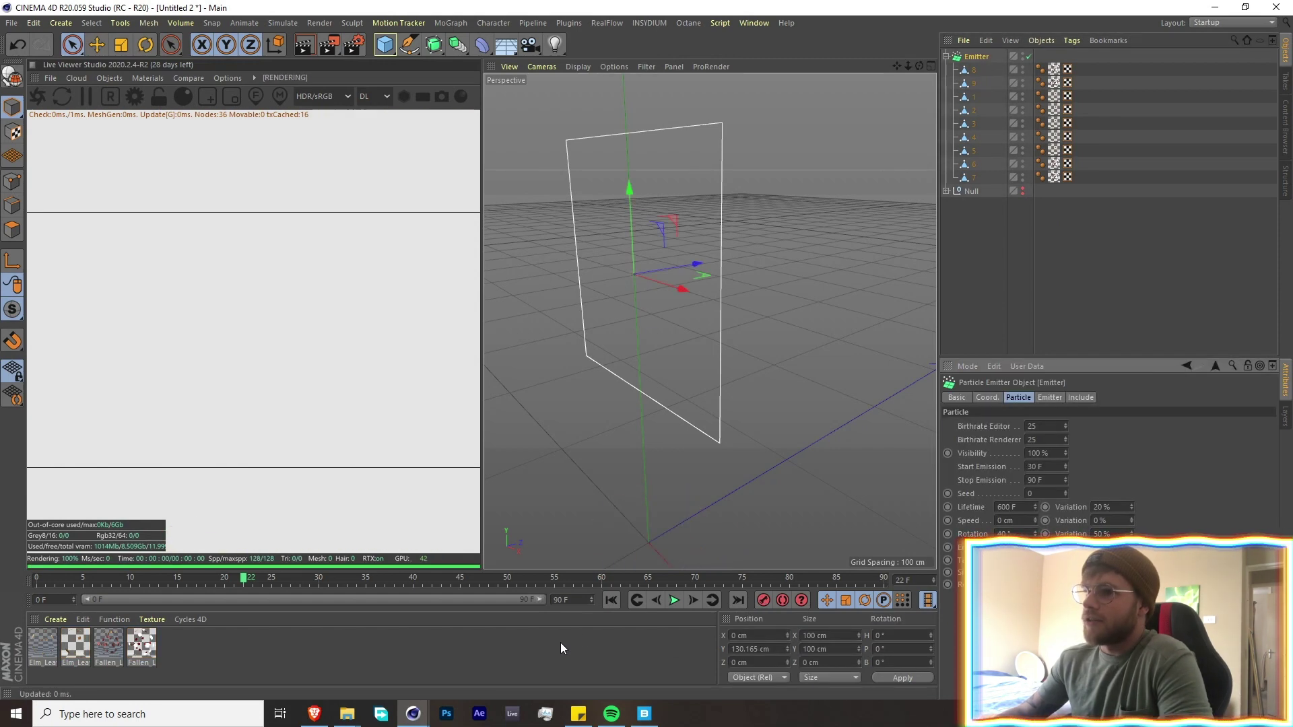
click(674, 601)
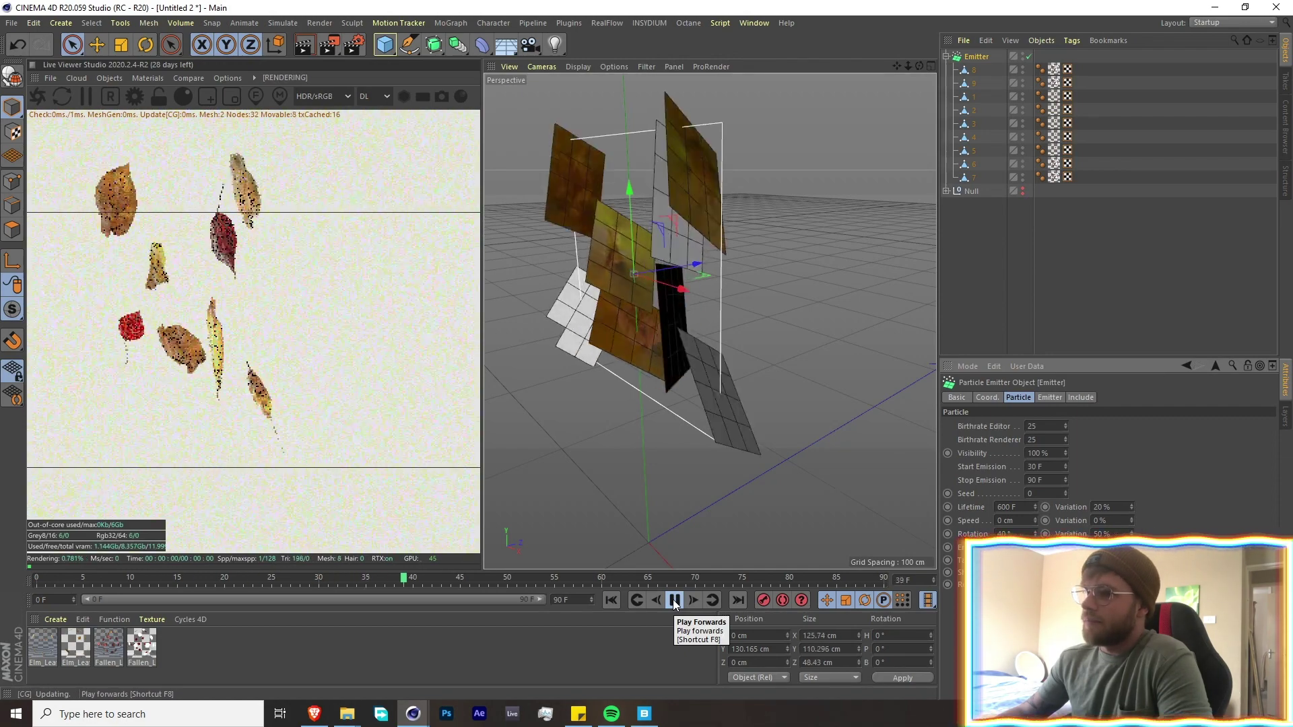
click(673, 600)
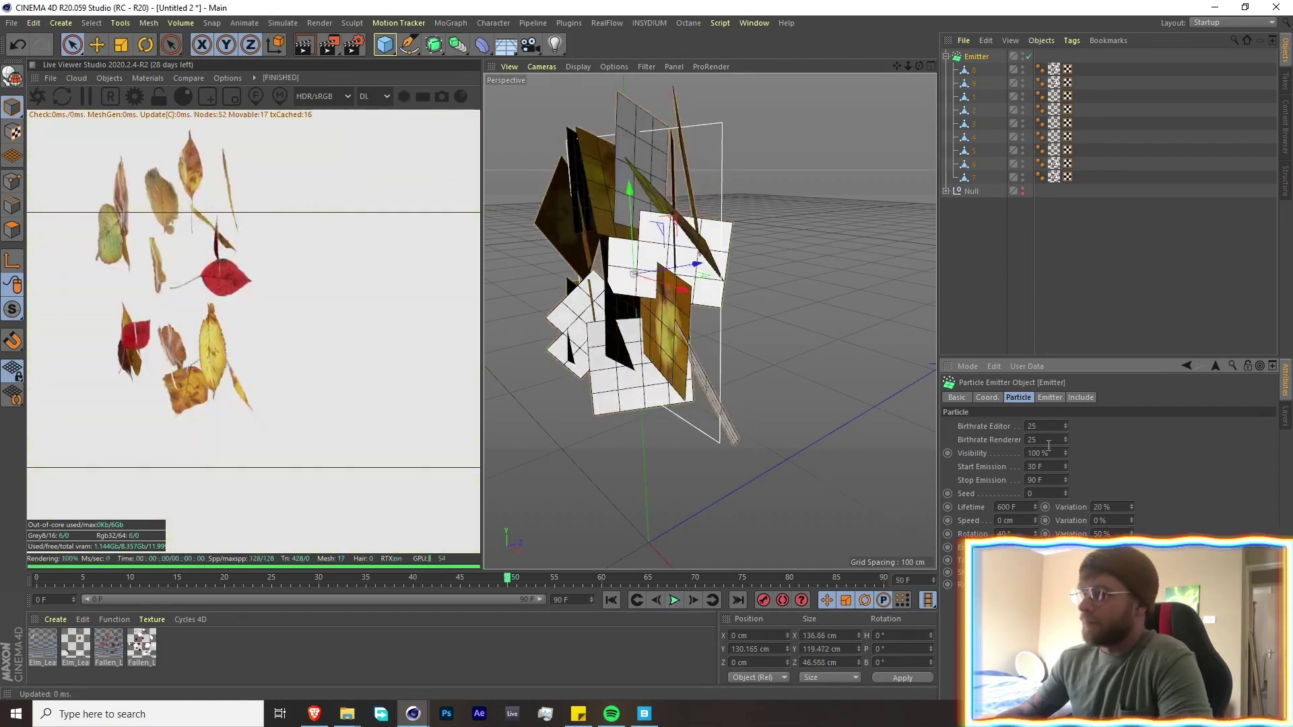
Set the emitter to start emission at frame 0 and return the animation to its first frame
text(0)
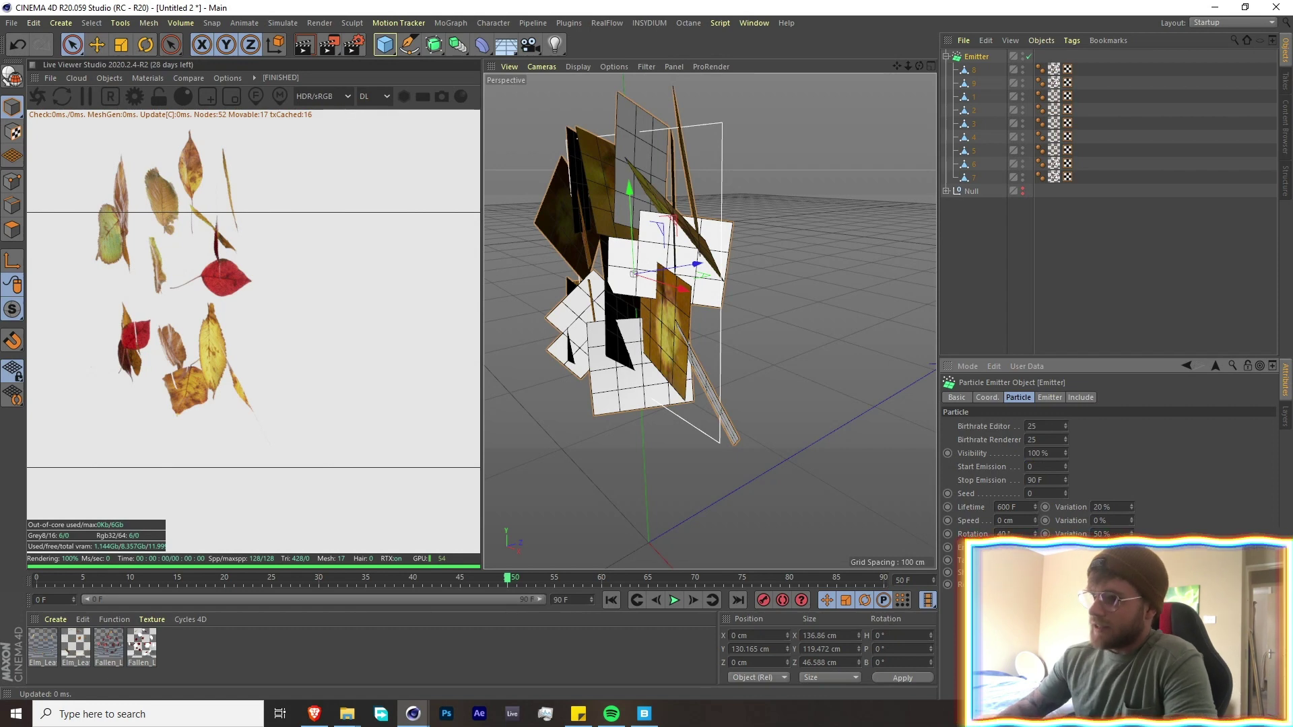
key(Return)
click(616, 599)
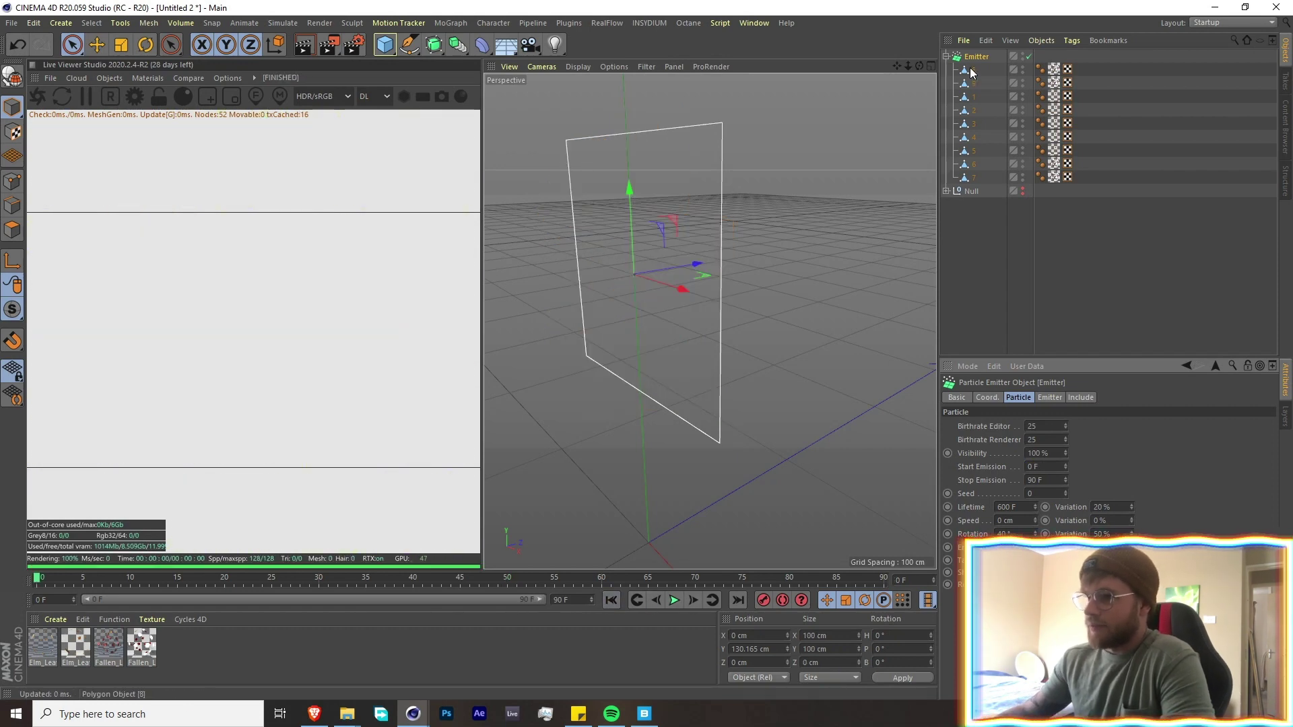
Rotate the emitter to a pitch of -90° and play the animation to preview the emitted leaves
key(r)
drag(596, 248, 666, 219)
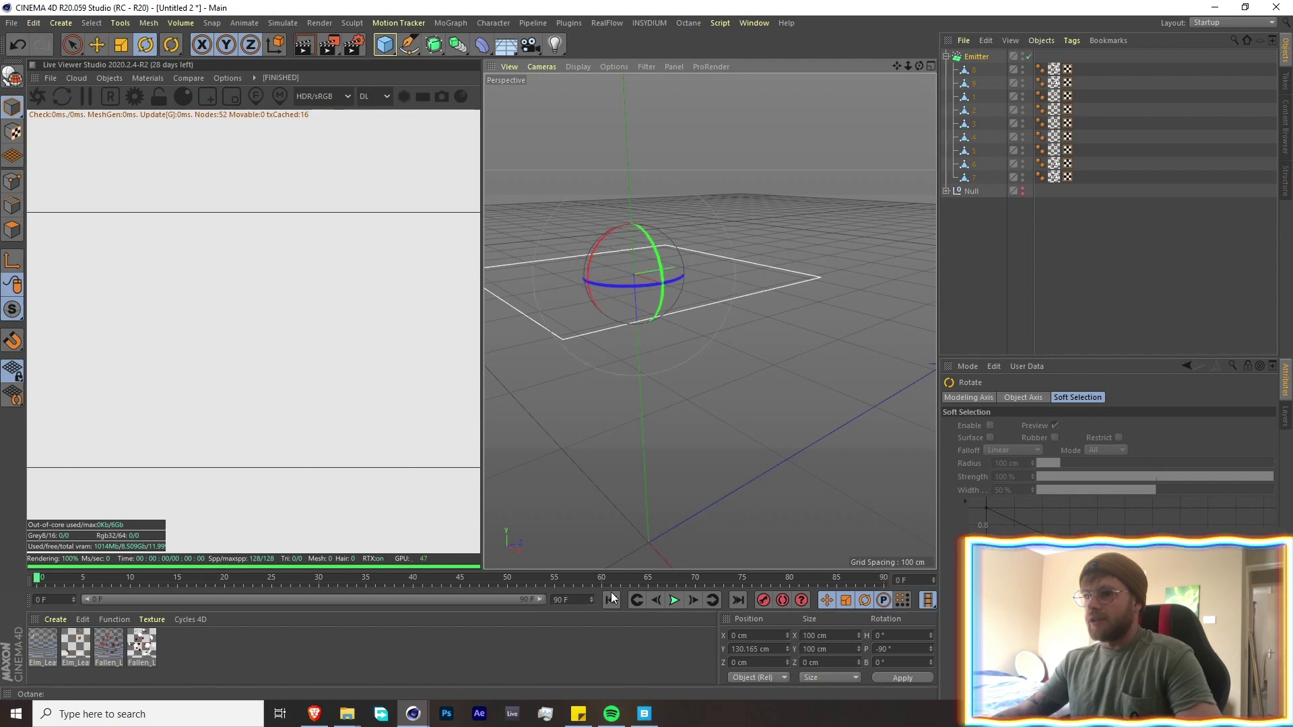
click(674, 600)
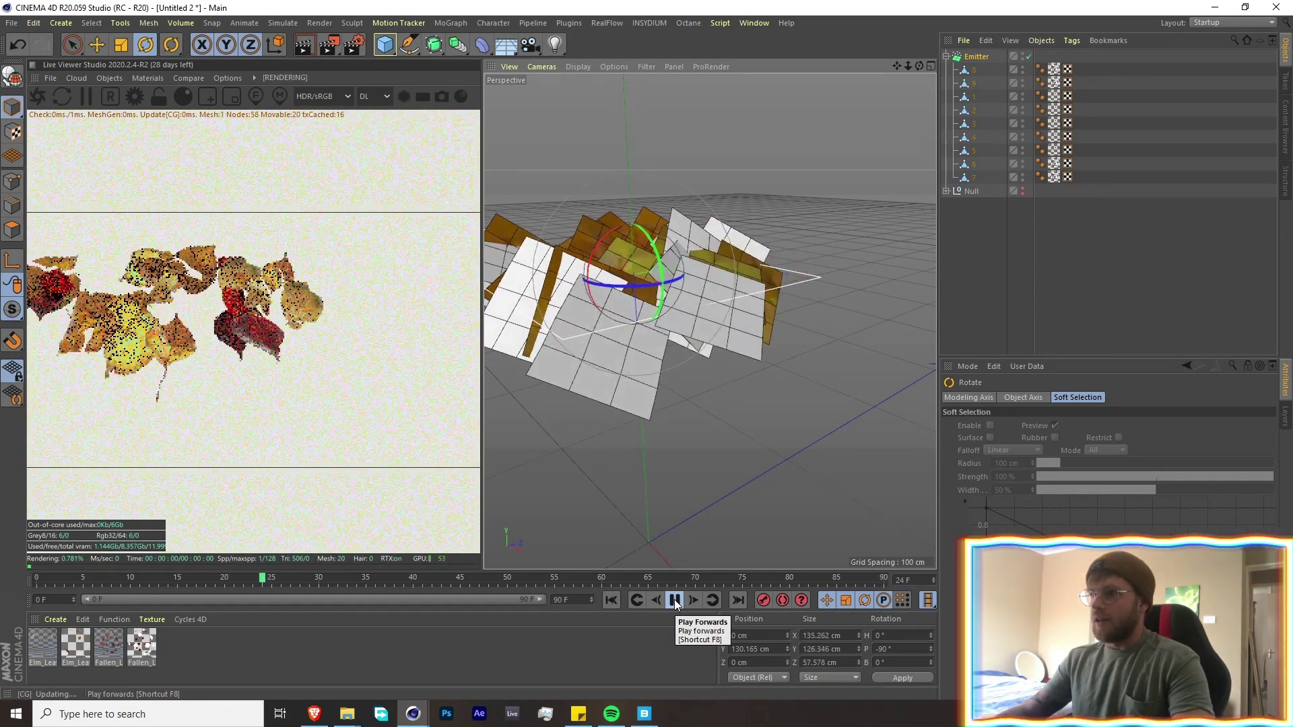
click(674, 599)
scroll(650, 299, up, 5)
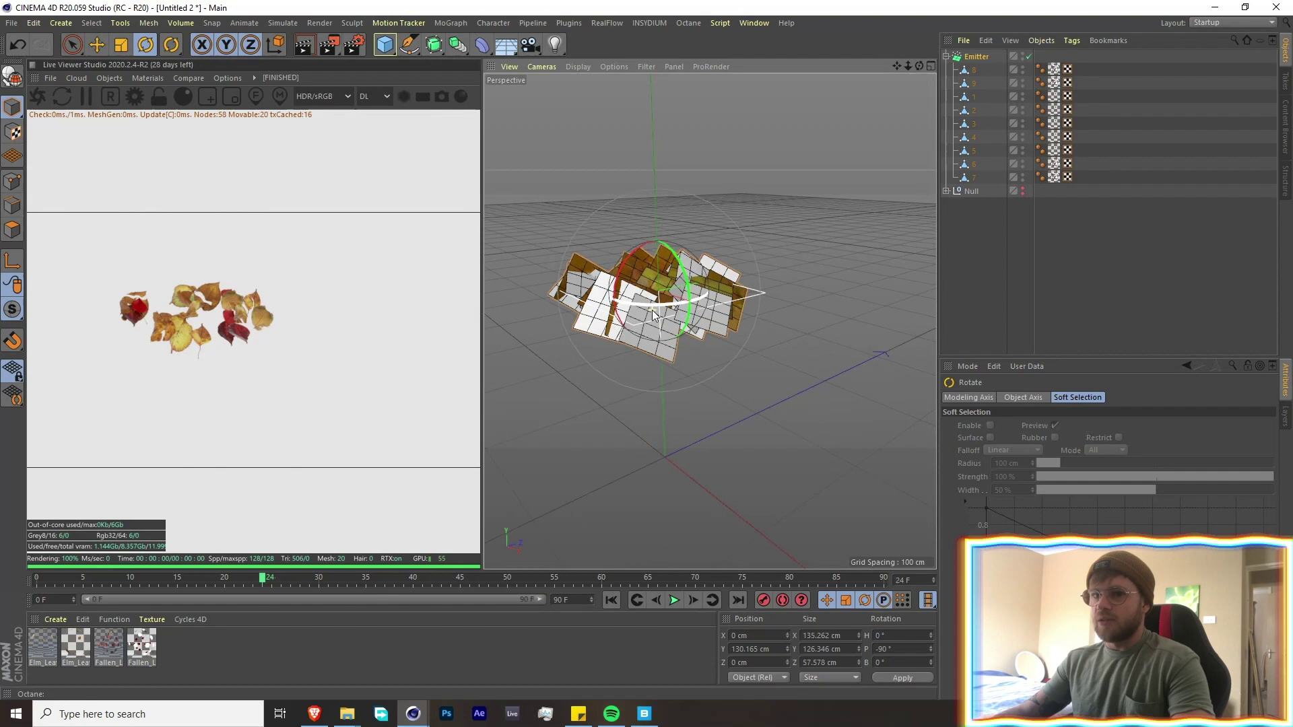
key(g)
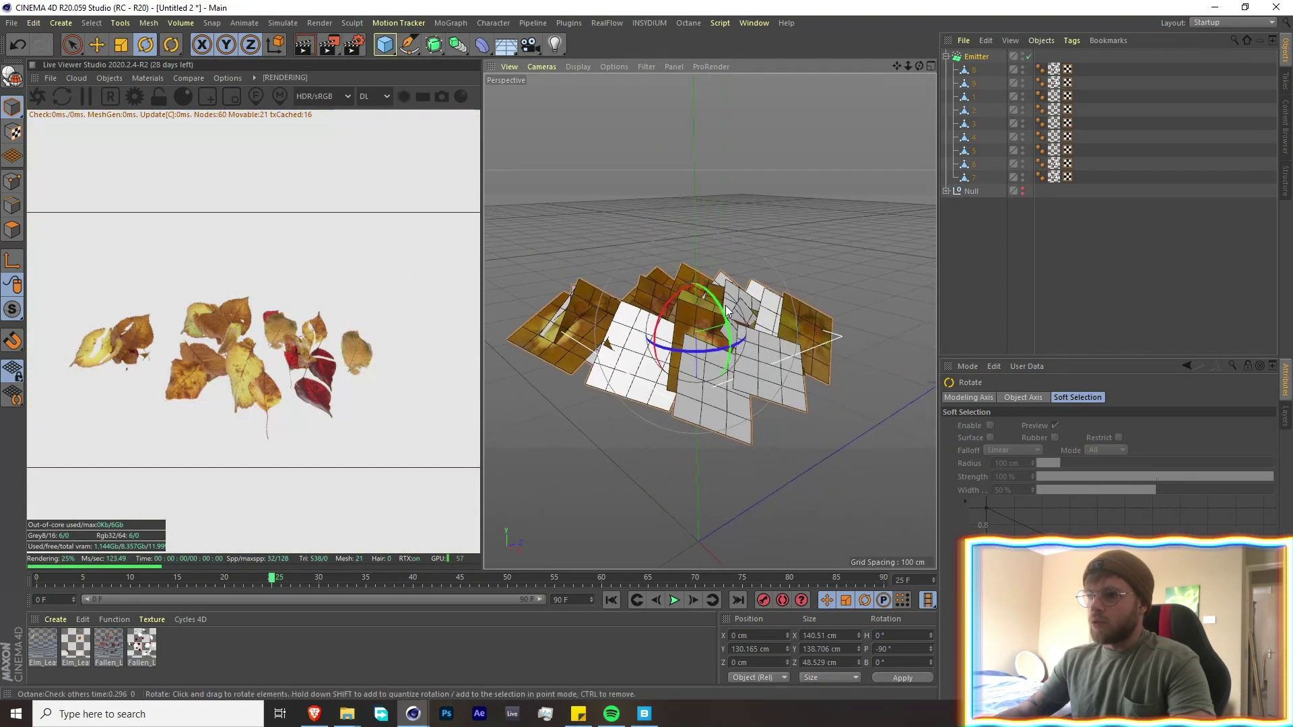
click(1198, 159)
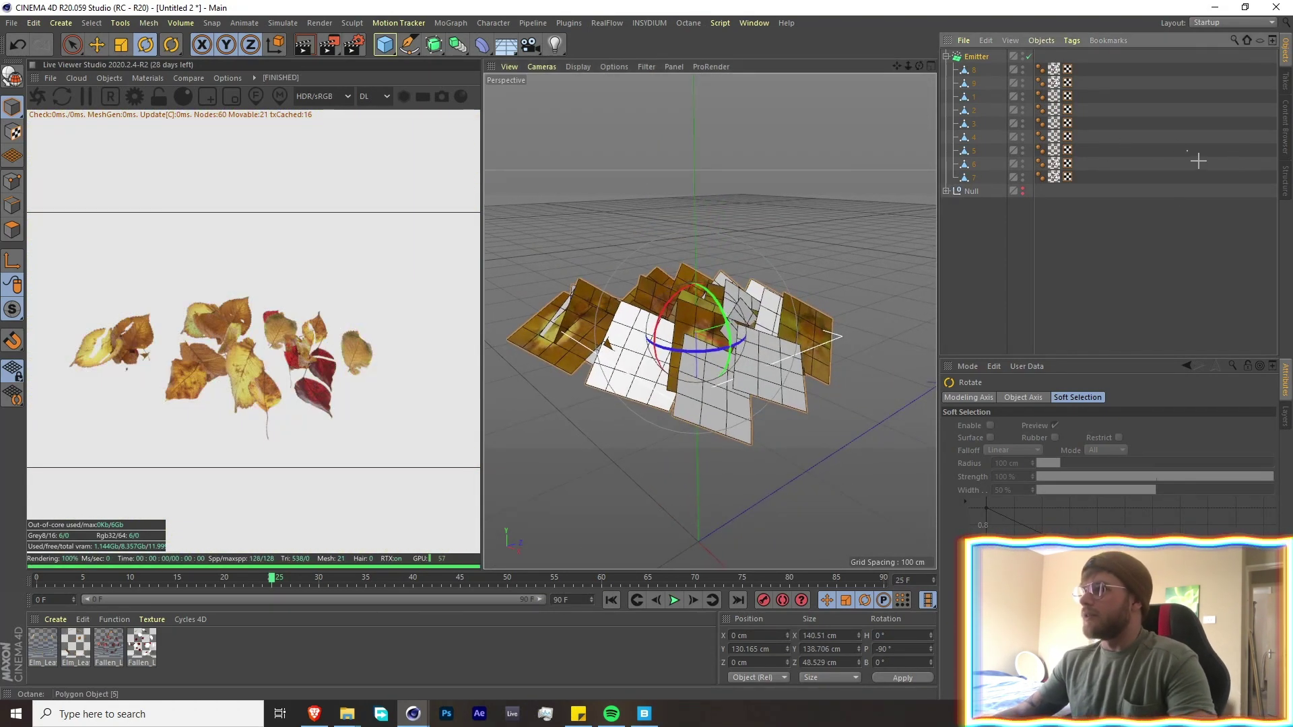
Add a Dynamics Body simulation tag to leaf object 8 and review its collision settings
click(975, 71)
right_click(974, 71)
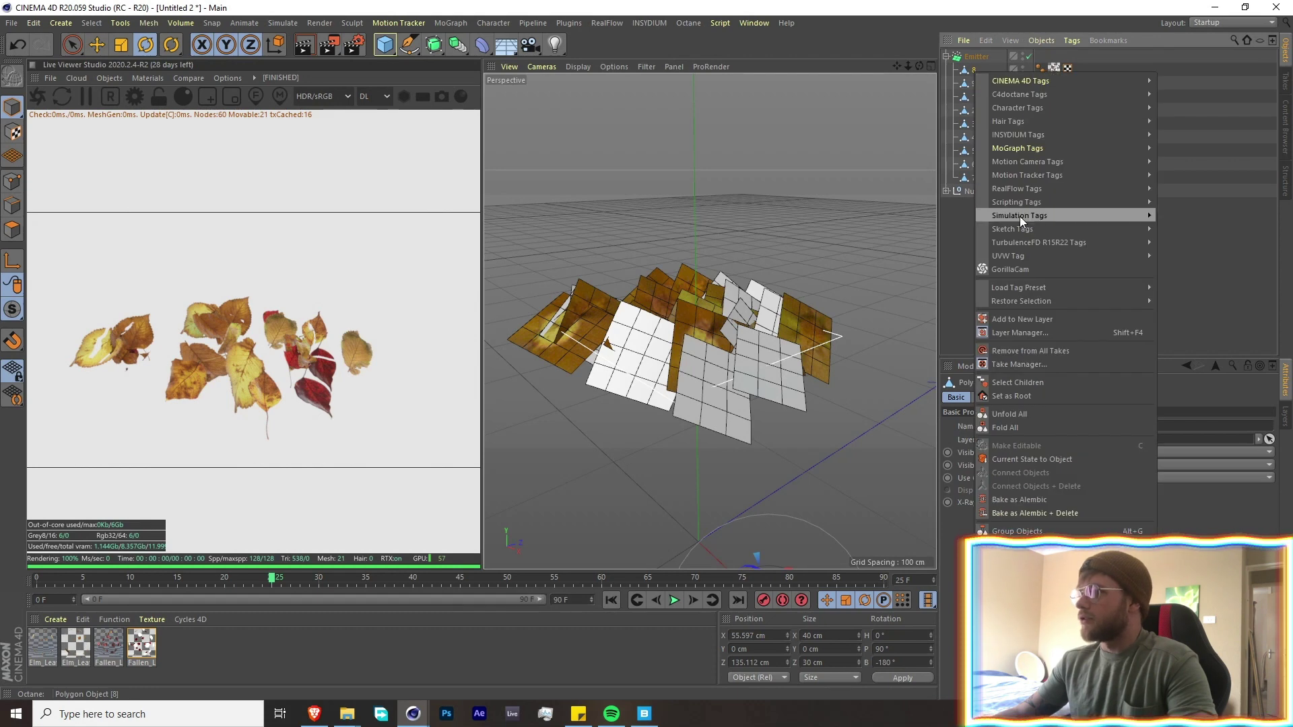
mouse_move(1019, 216)
click(1177, 230)
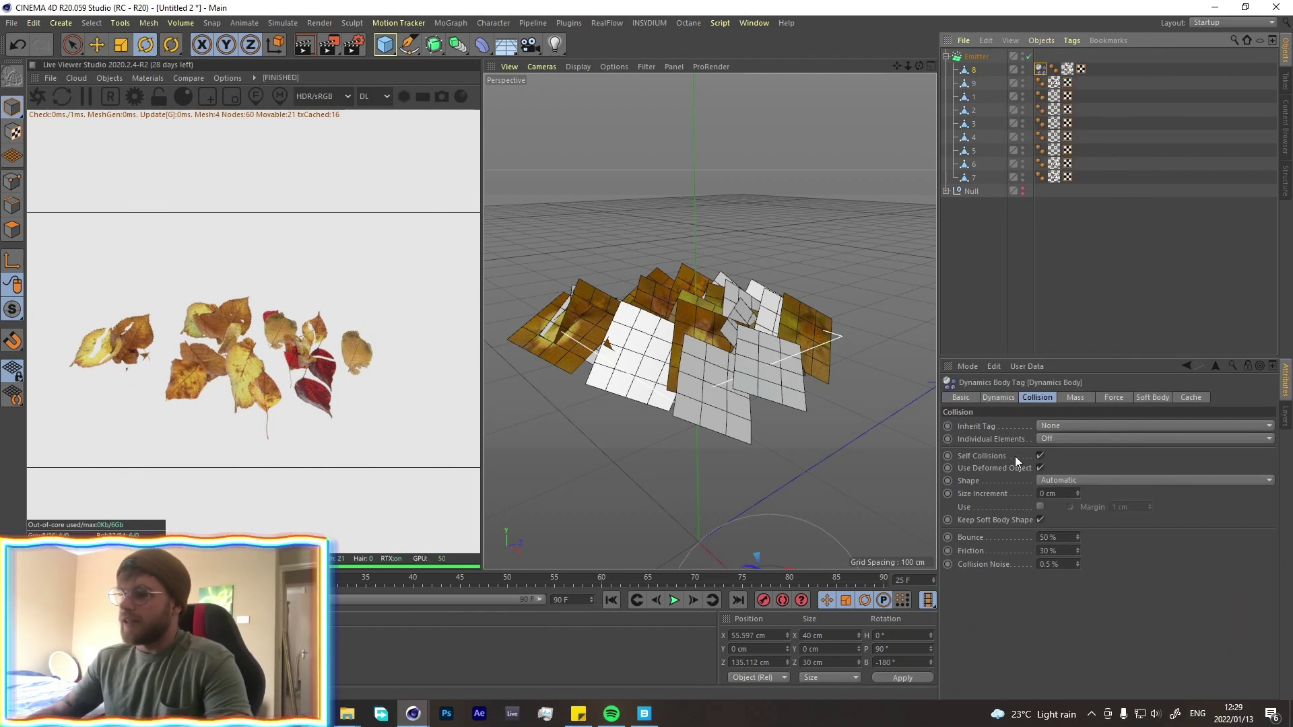
click(1064, 538)
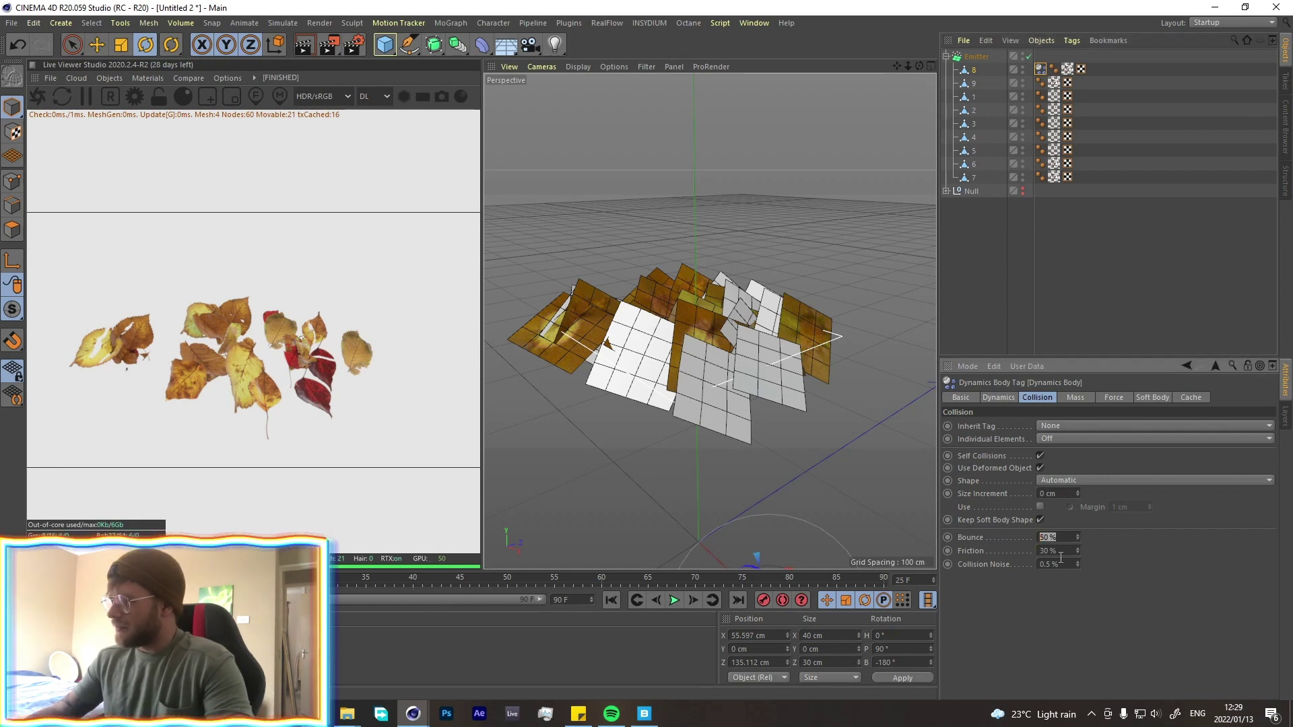
click(1126, 102)
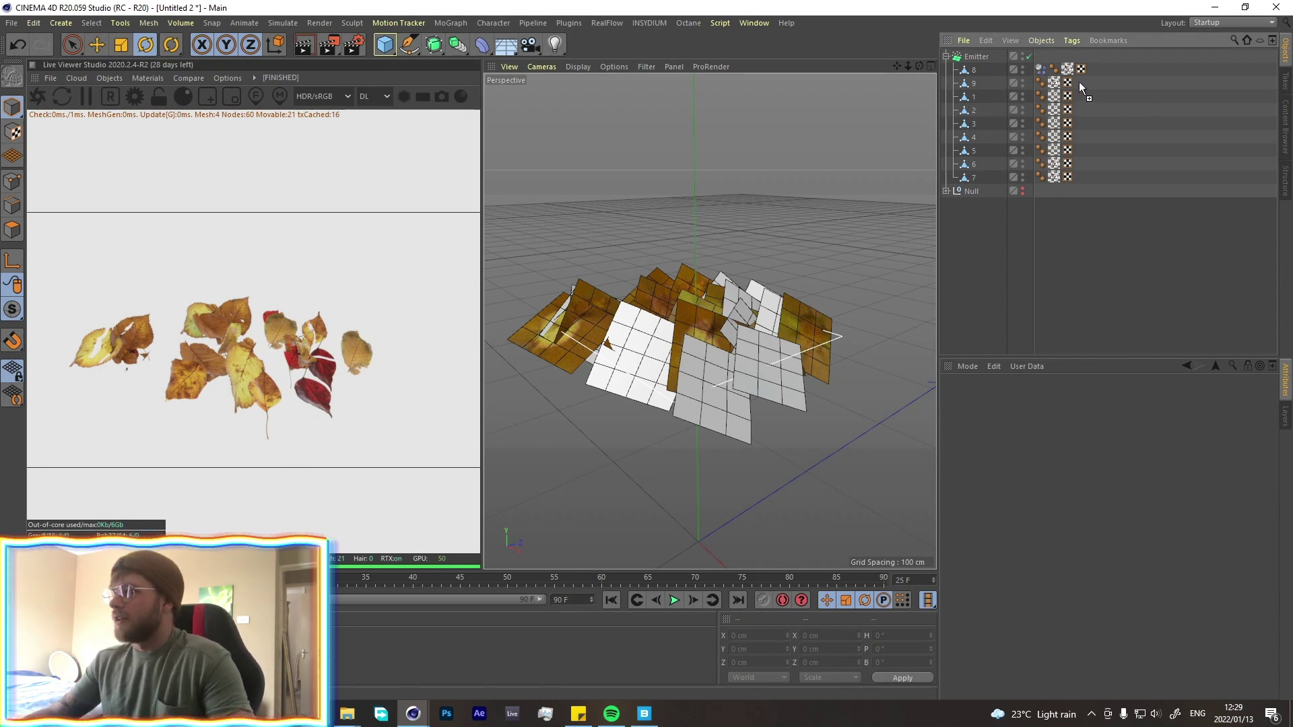
Copy the Dynamics Body tag from leaf 8 to the other eight leaves and play the animation to preview the fall
ctrl+drag(1078, 78, 1081, 177)
click(1058, 260)
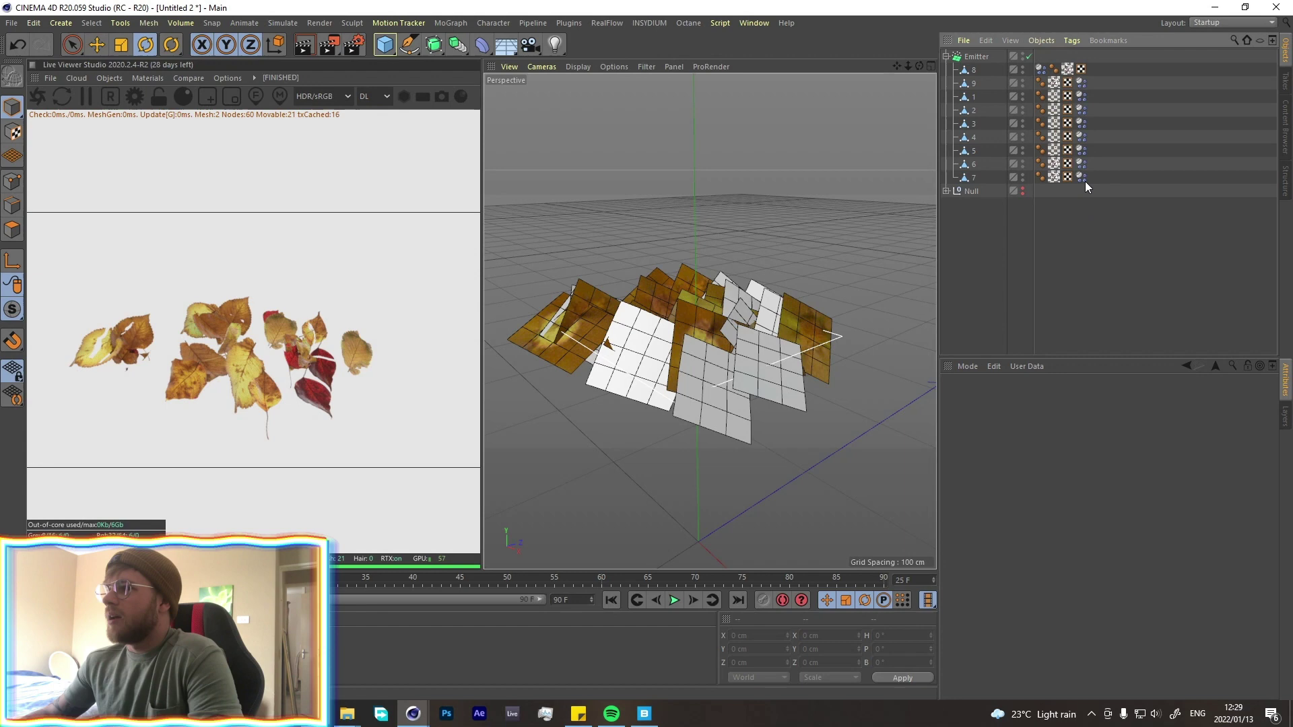
click(1081, 69)
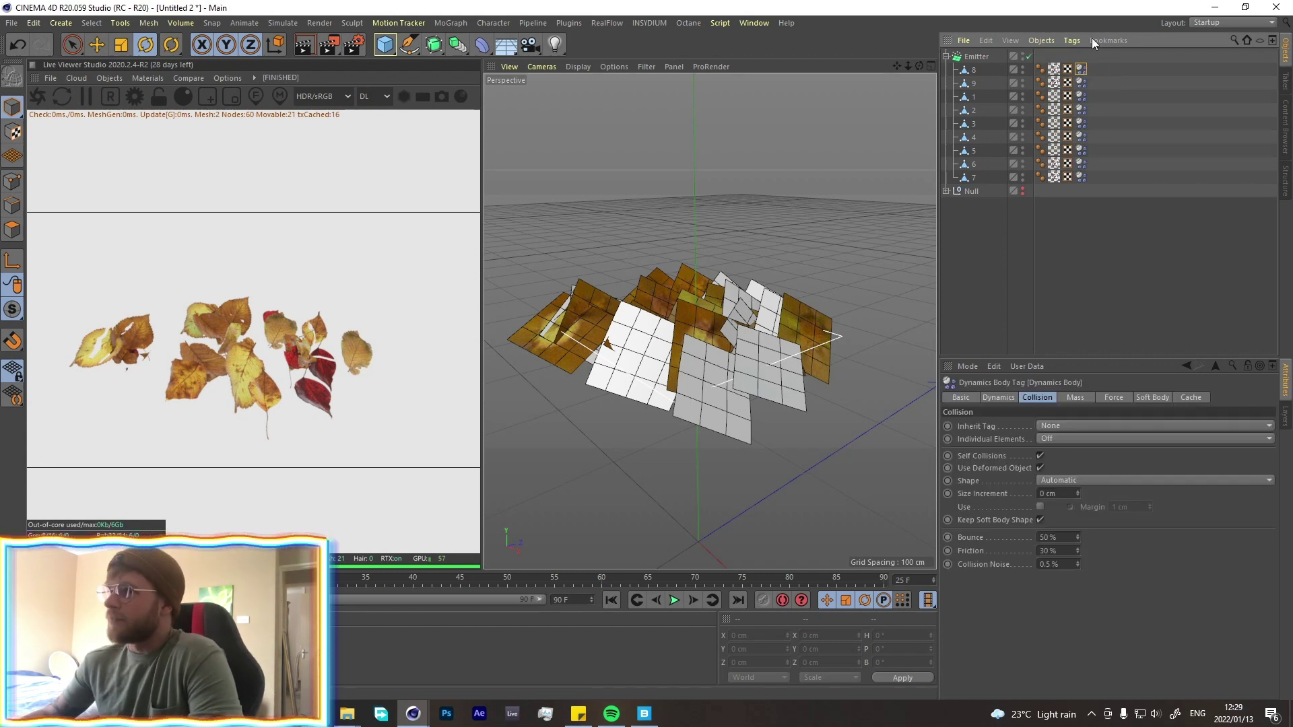
click(673, 600)
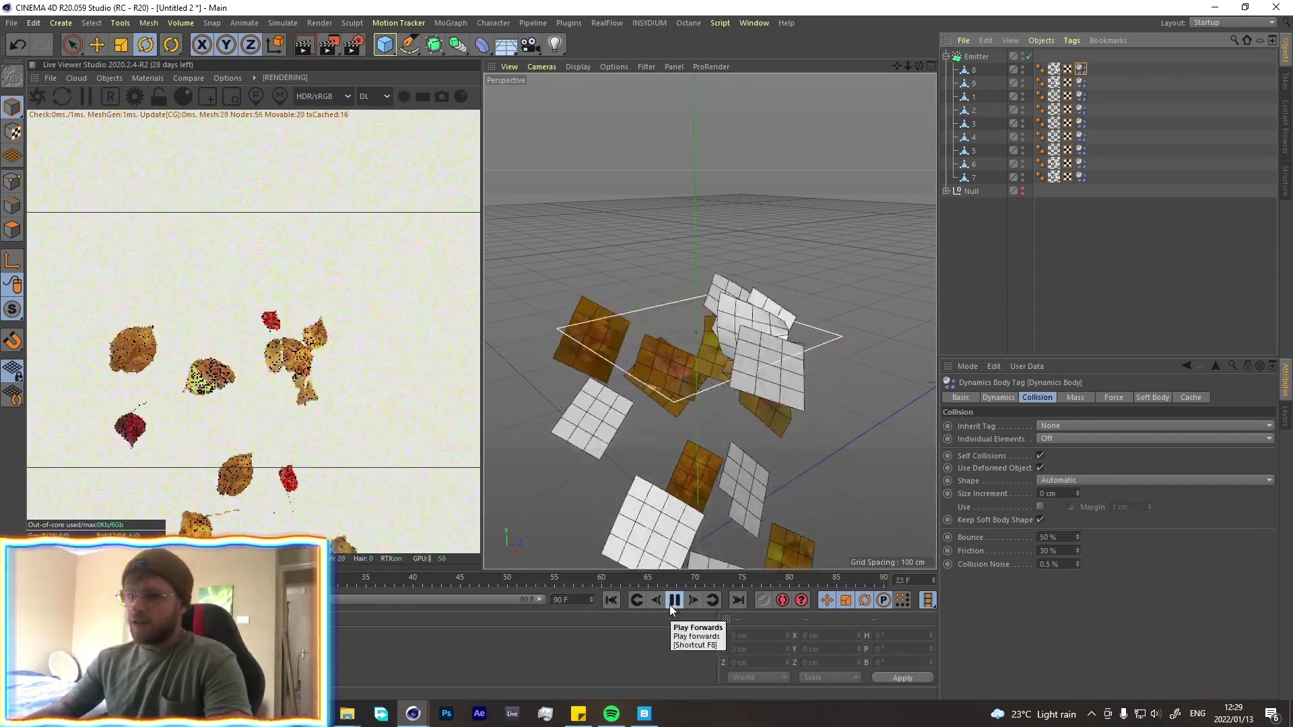
click(671, 603)
scroll(693, 406, down, 6)
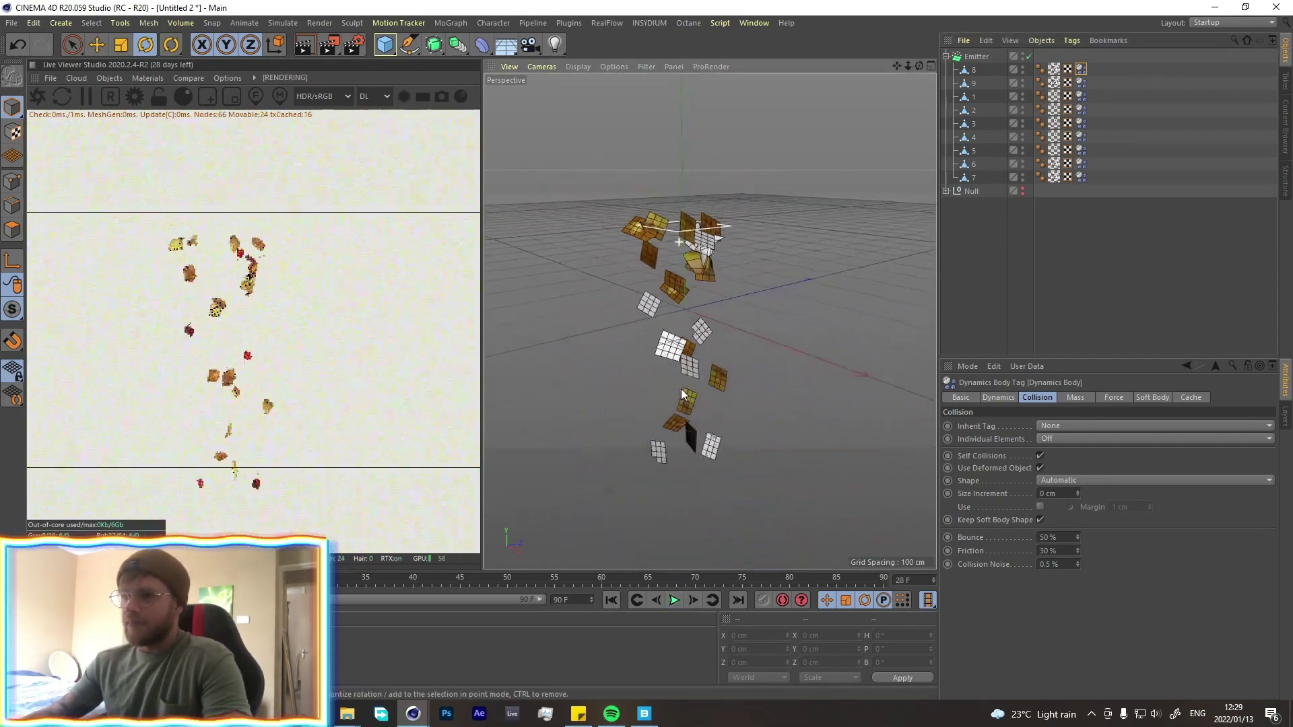
Add a Plane as the ground and move the Emitter up, well above it
click(385, 44)
click(508, 88)
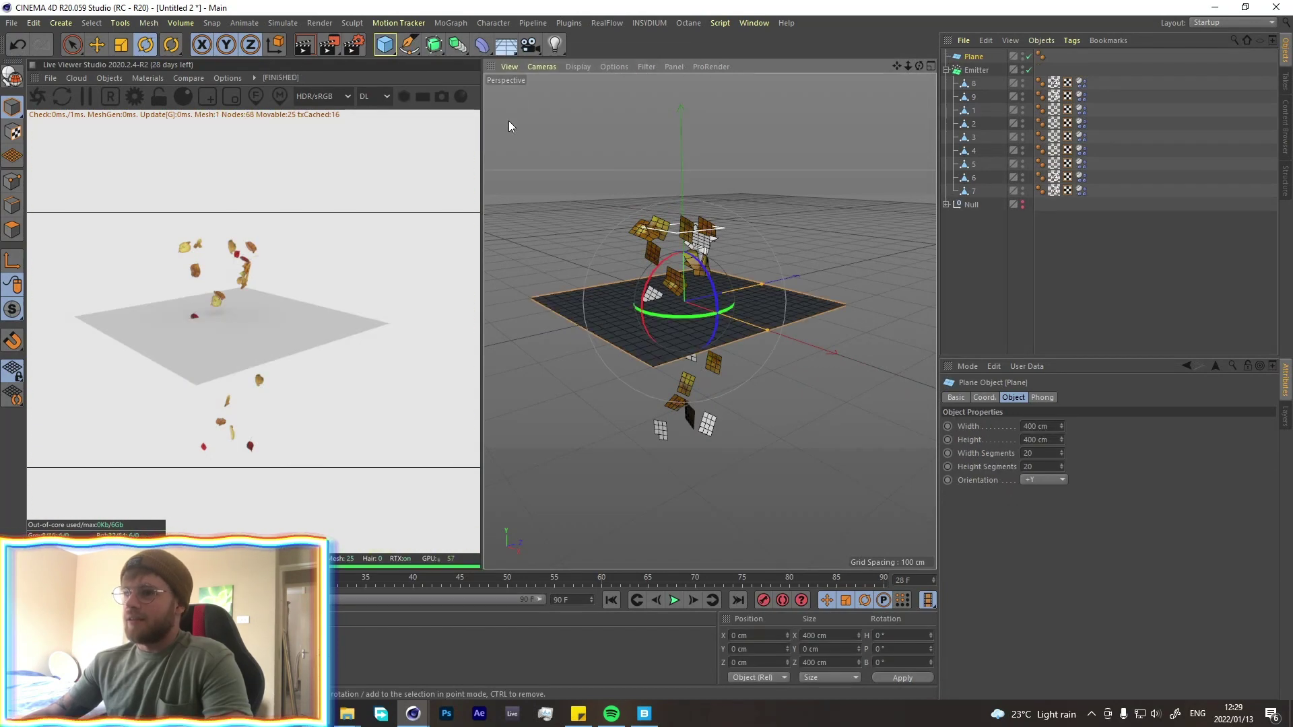
click(973, 70)
key(e)
click(737, 228)
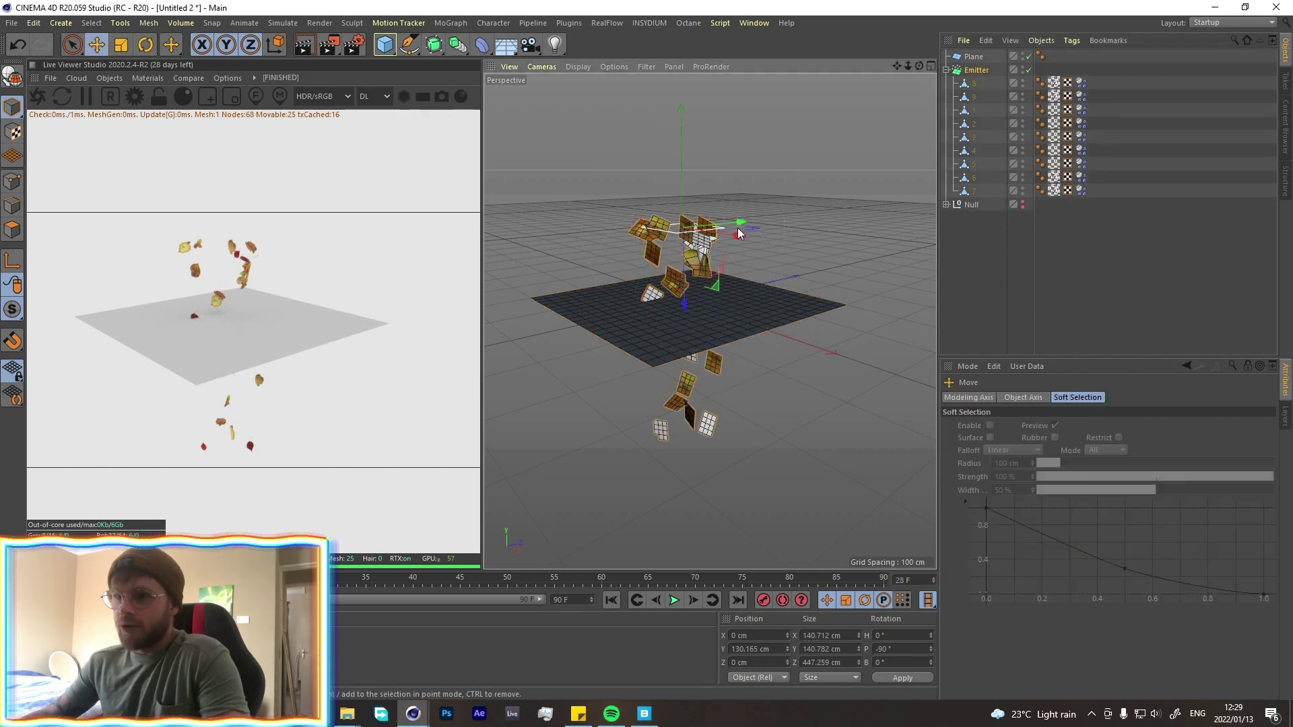
click(683, 298)
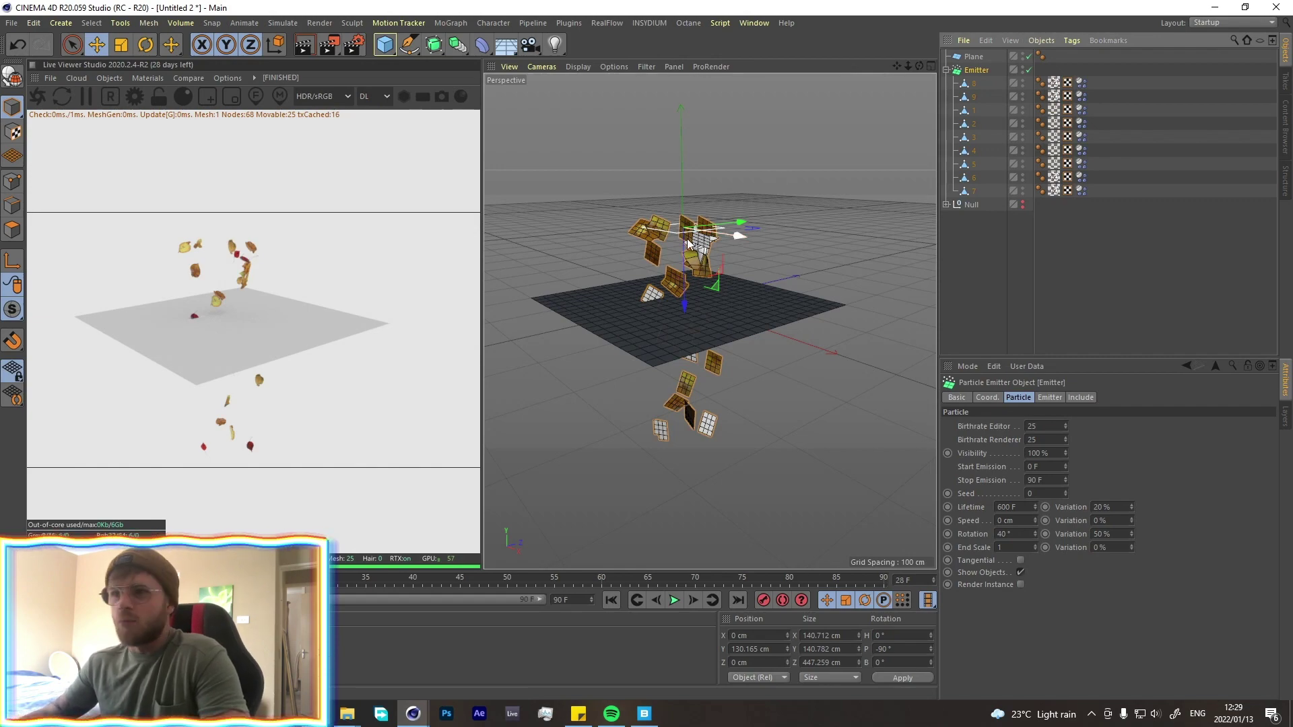
drag(688, 290, 712, 431)
Give the Plane a collider Dynamics Body tag and play the animation to check the leaves landing on it
click(758, 461)
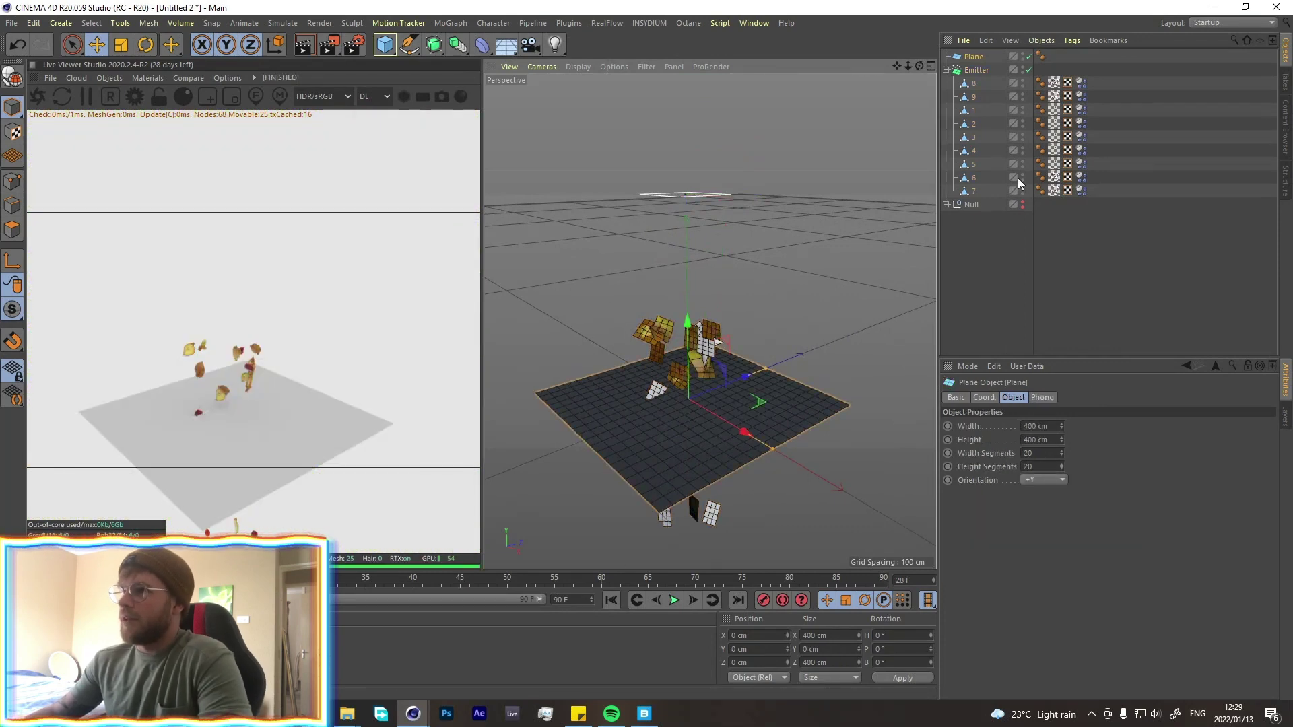
right_click(974, 59)
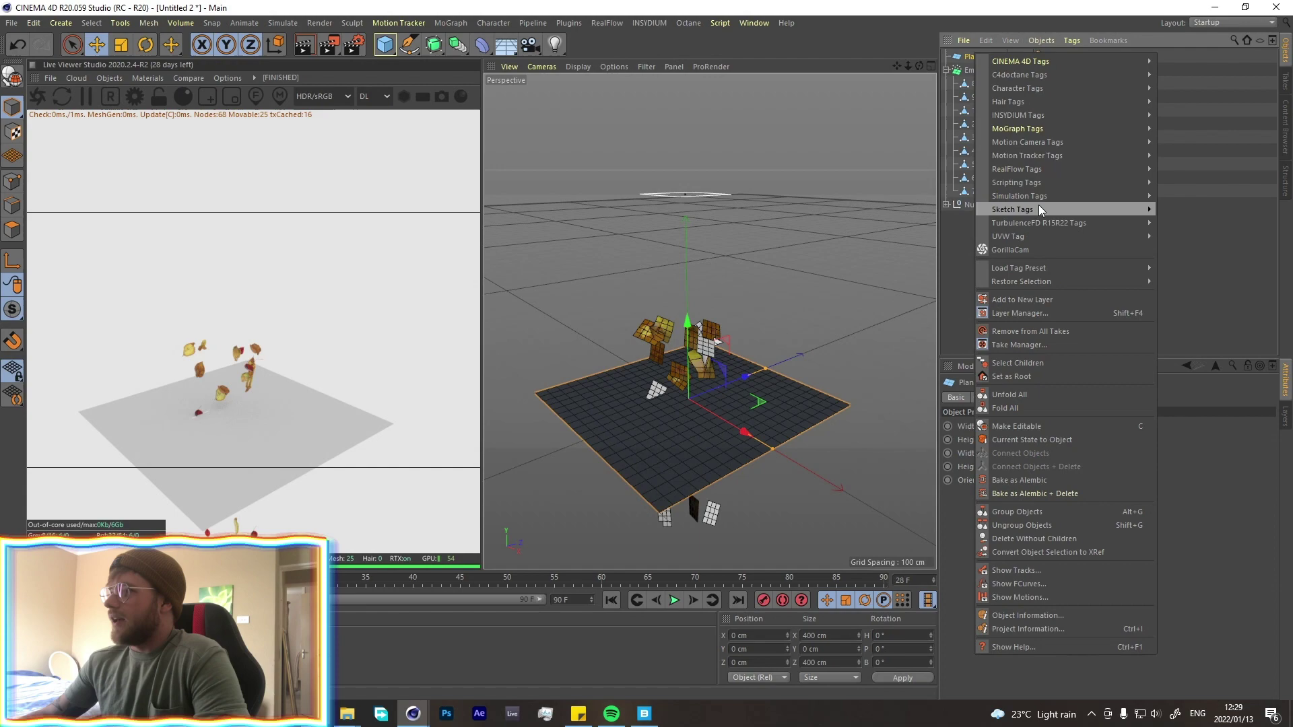
mouse_move(1056, 196)
click(1188, 222)
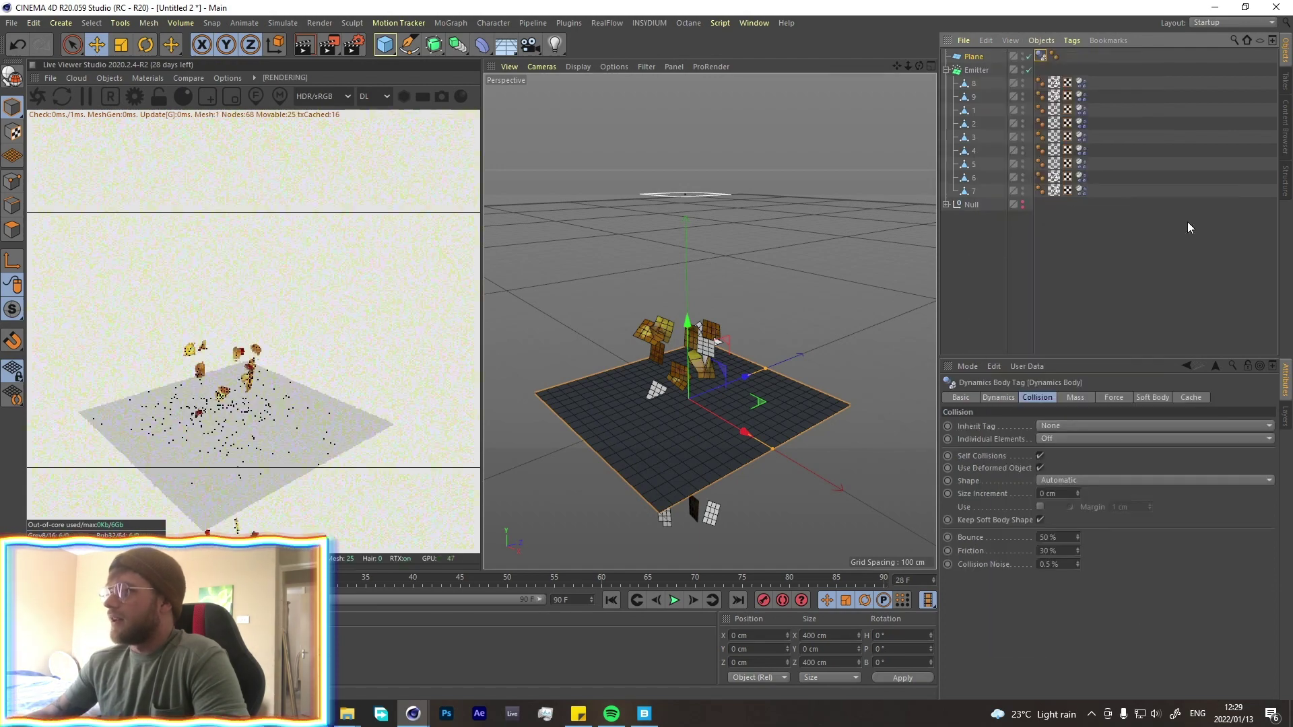
click(636, 600)
click(674, 600)
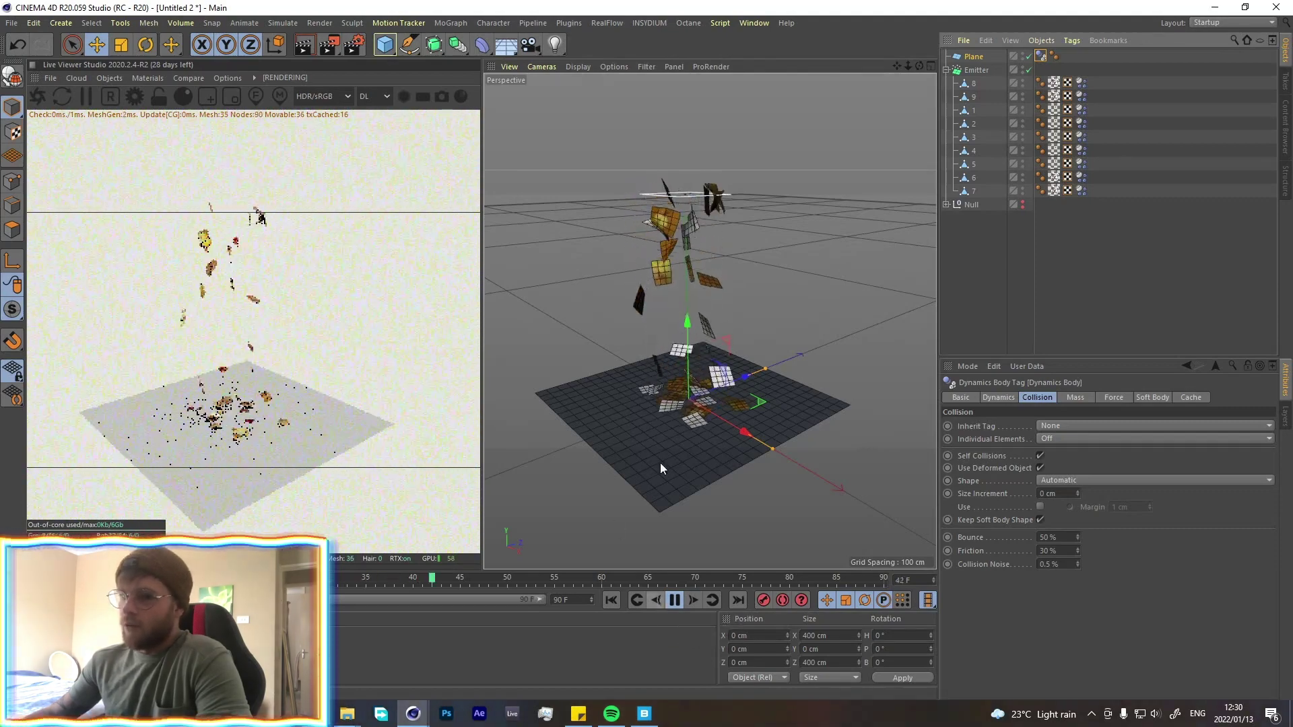
click(676, 599)
key(ctrl+shift+a)
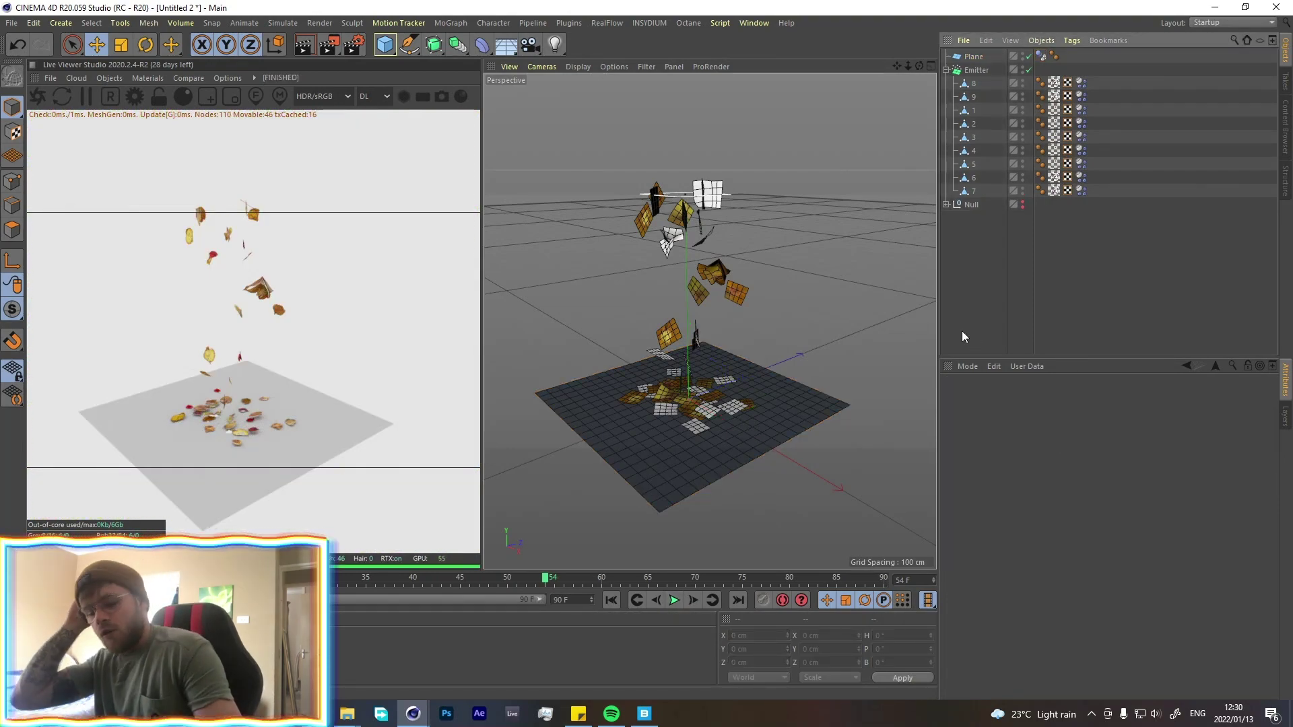
alt+drag(697, 437, 696, 409)
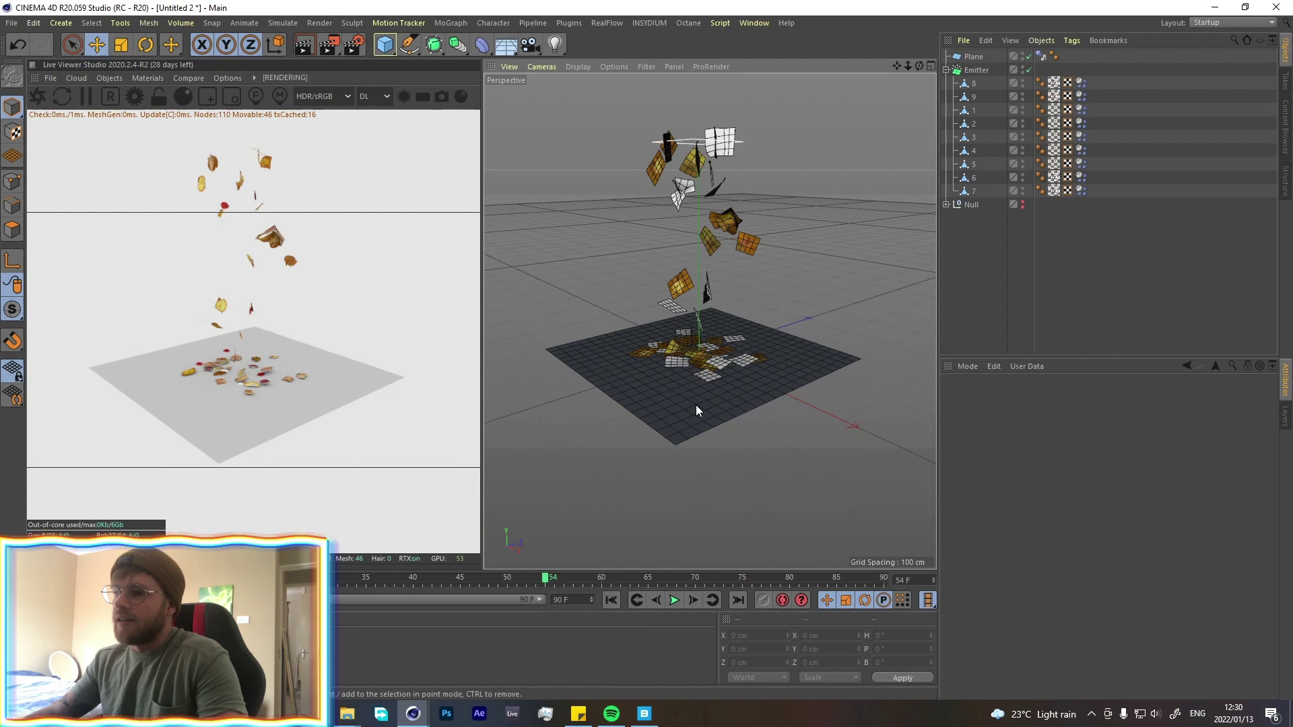
scroll(692, 365, up, 3)
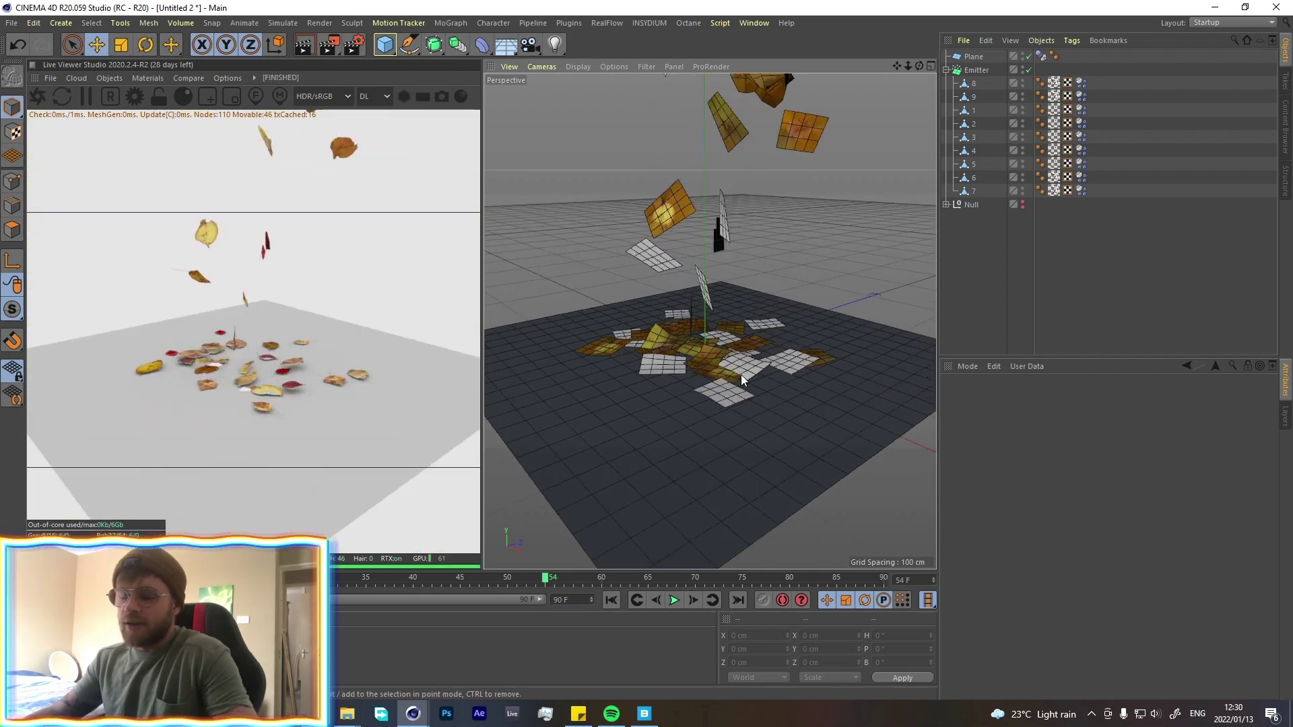
Open the project's expert dynamics settings and review the steps per frame and maximum solver iterations
key(ctrl+d)
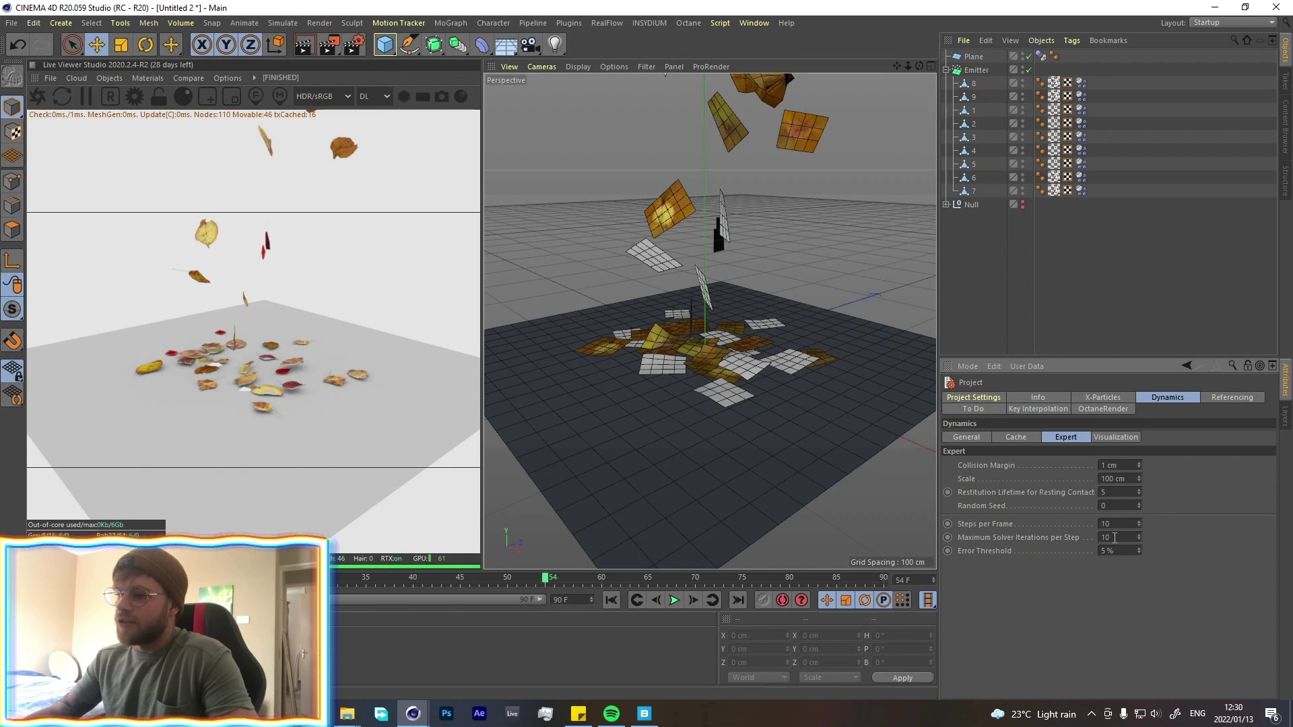
text(5)
key(Return)
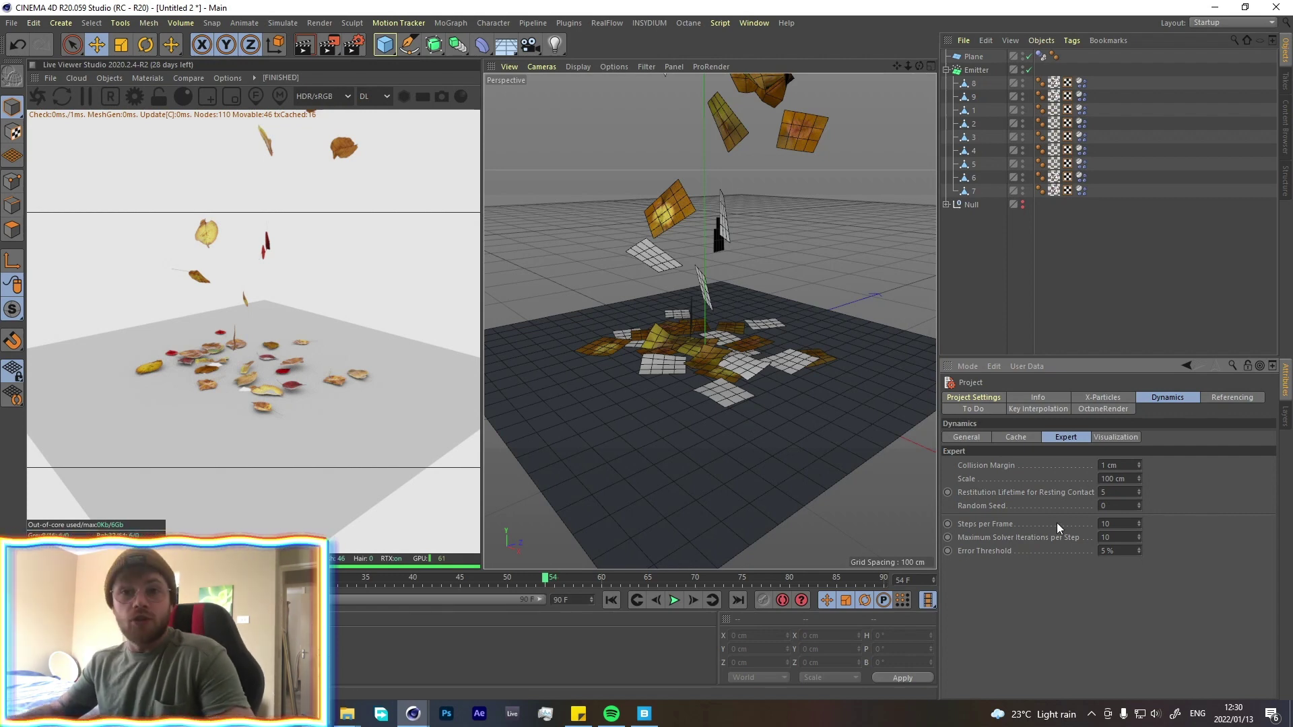
scroll(693, 330, down, 5)
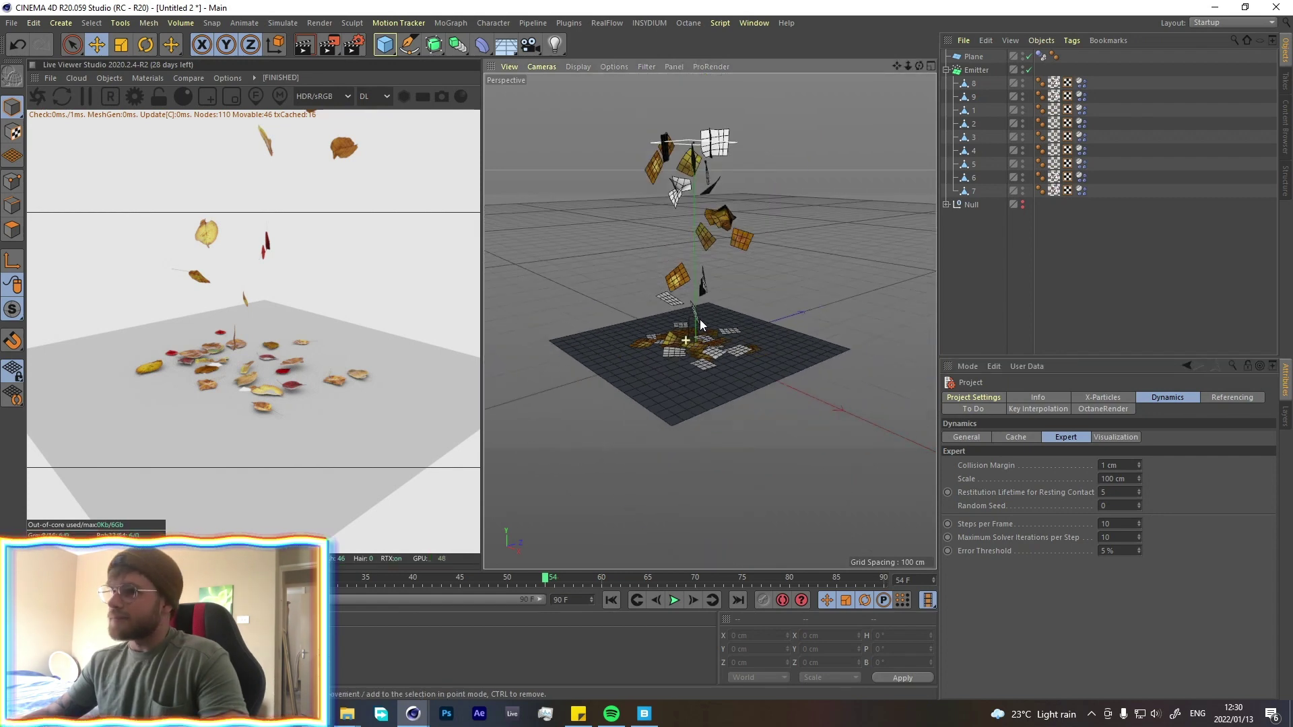
scroll(743, 365, up, 3)
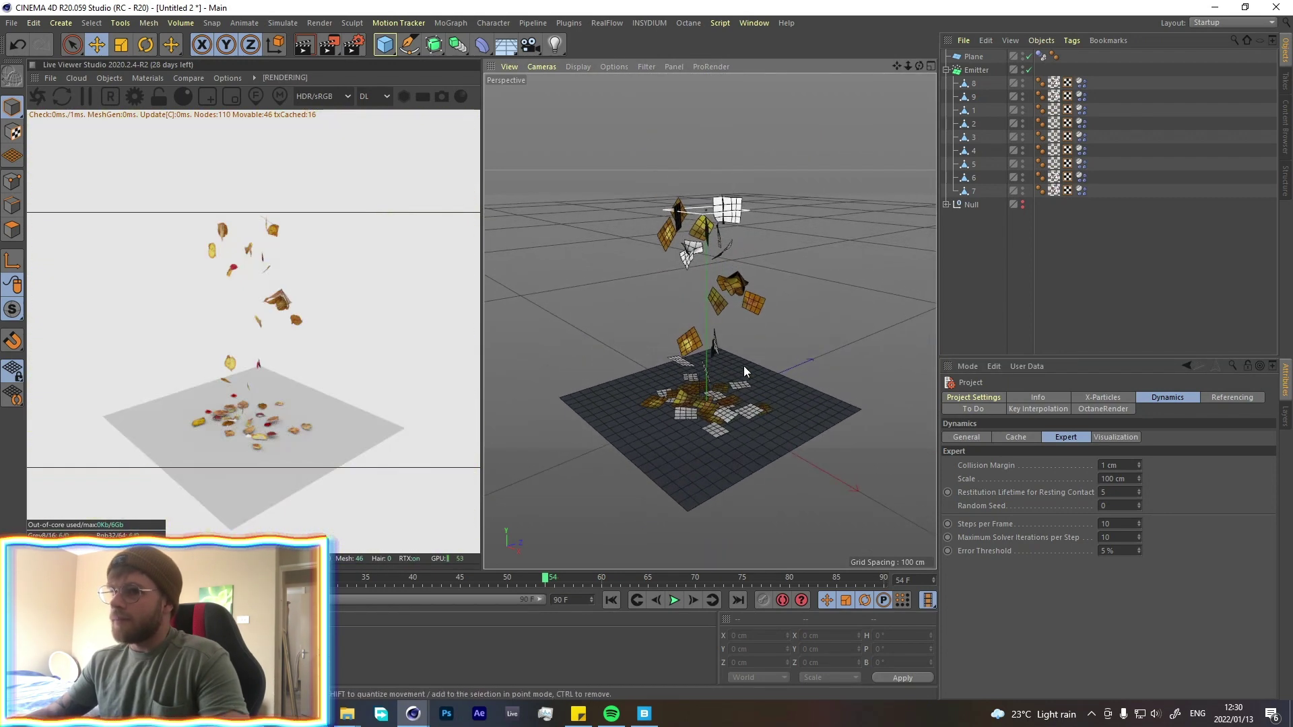
Collapse the Emitter hierarchy and add a Turbulence object to the scene through a command search for "turb"
click(946, 70)
click(988, 184)
key(shift+c)
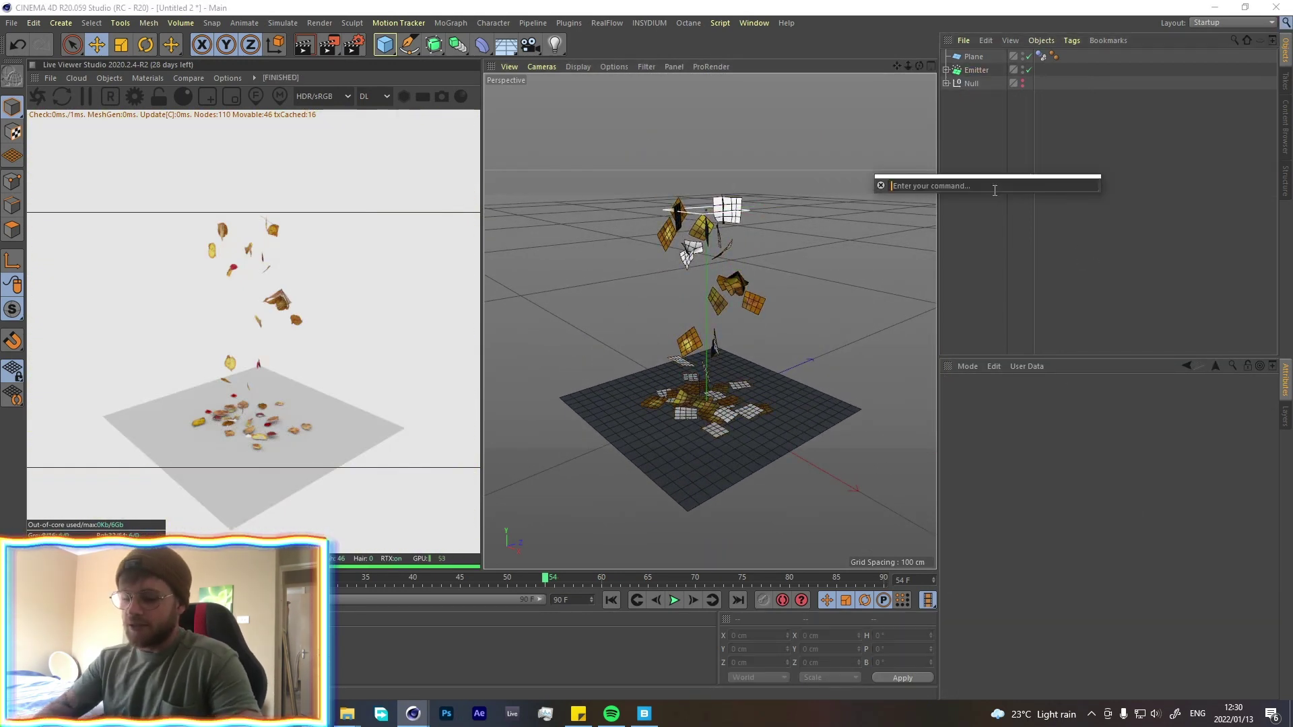
text(turb)
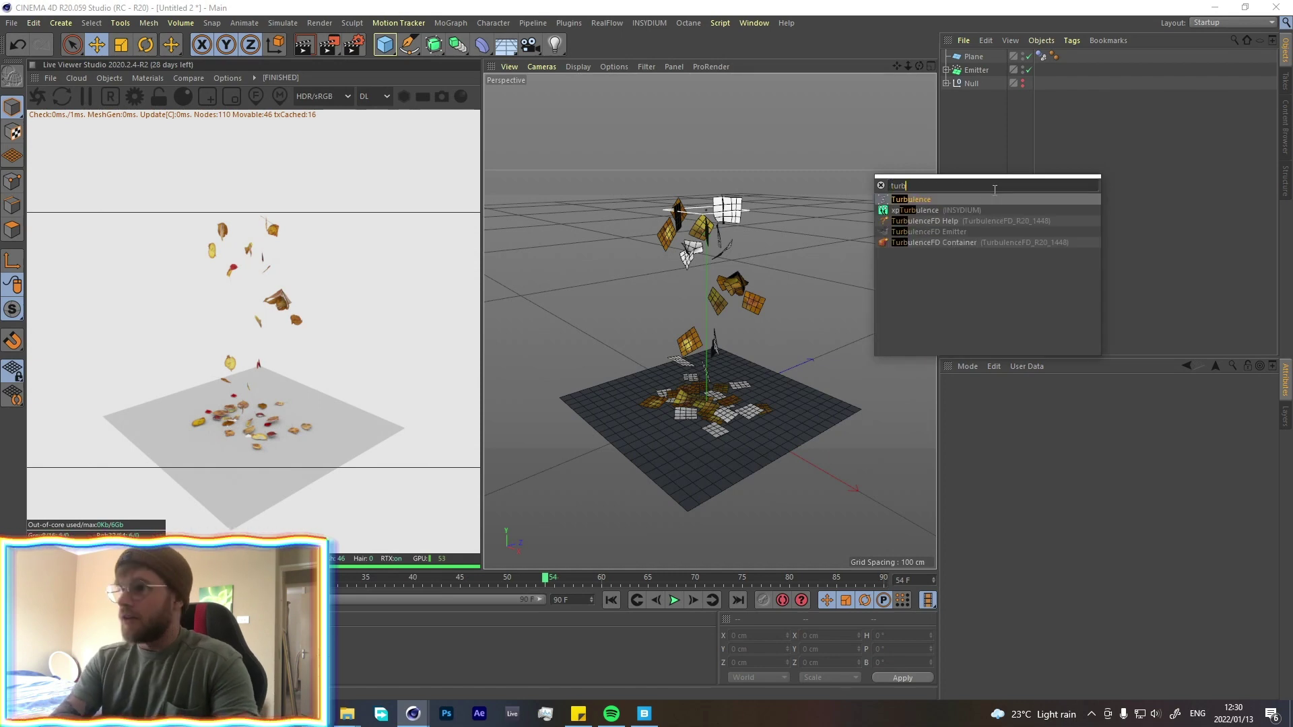
click(908, 201)
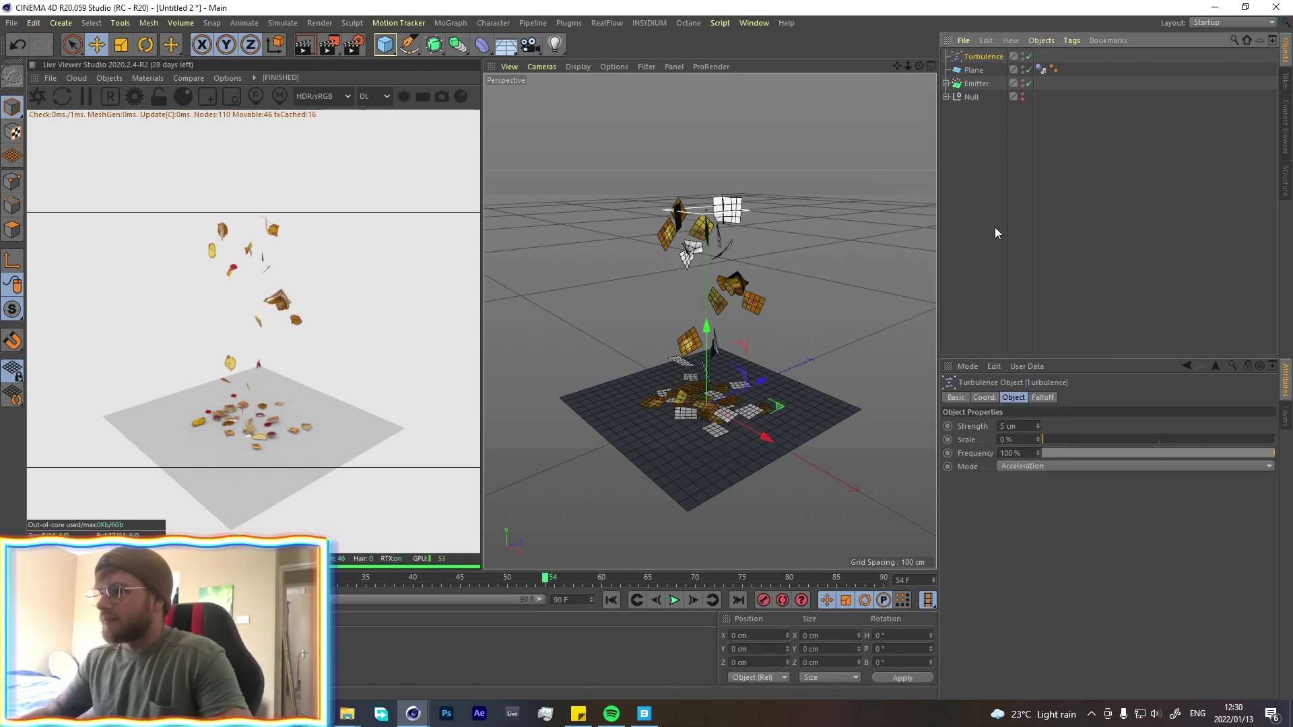
click(994, 249)
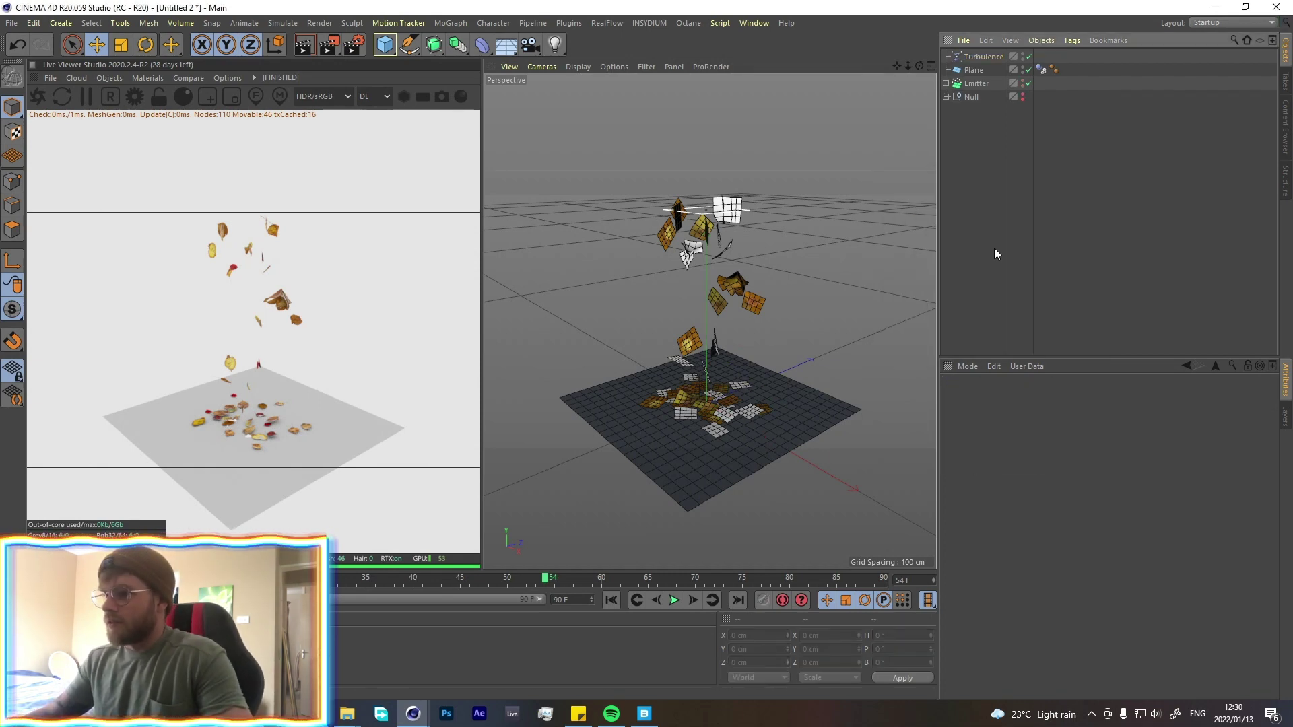
Set the Turbulence object's strength to 10 cm
click(976, 56)
click(1023, 427)
text(10)
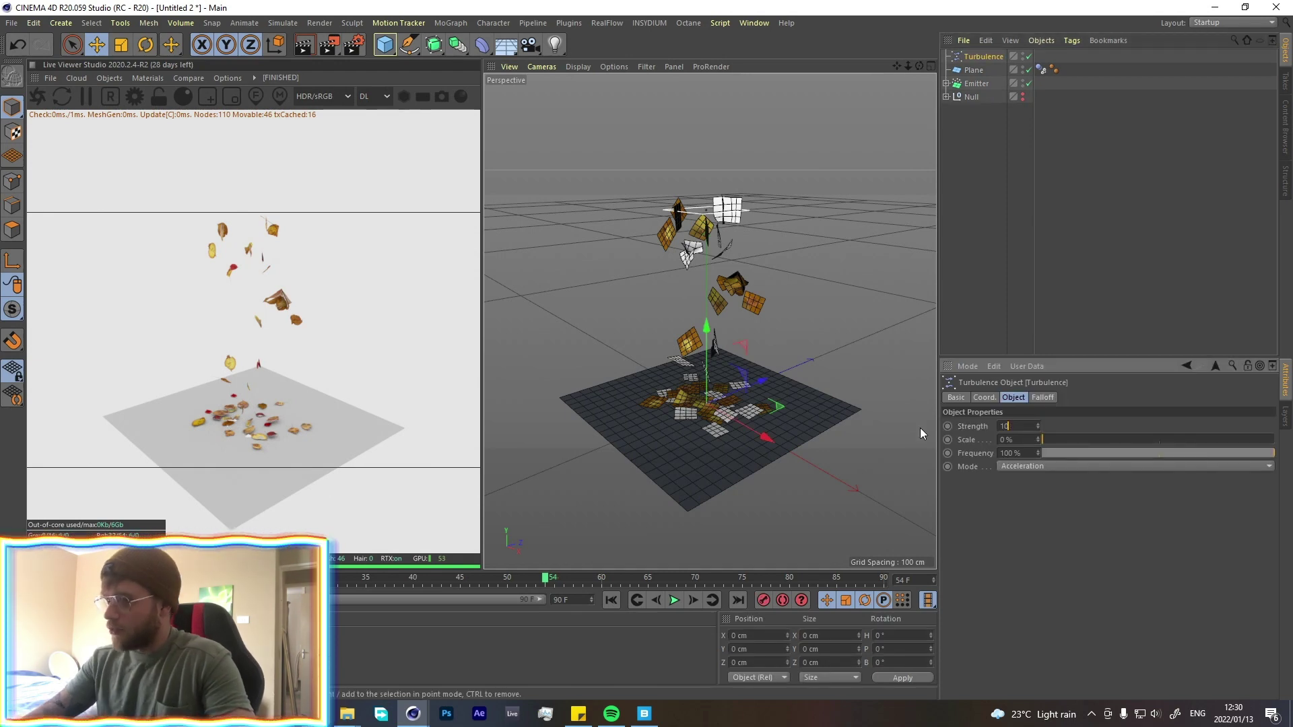
key(Tab)
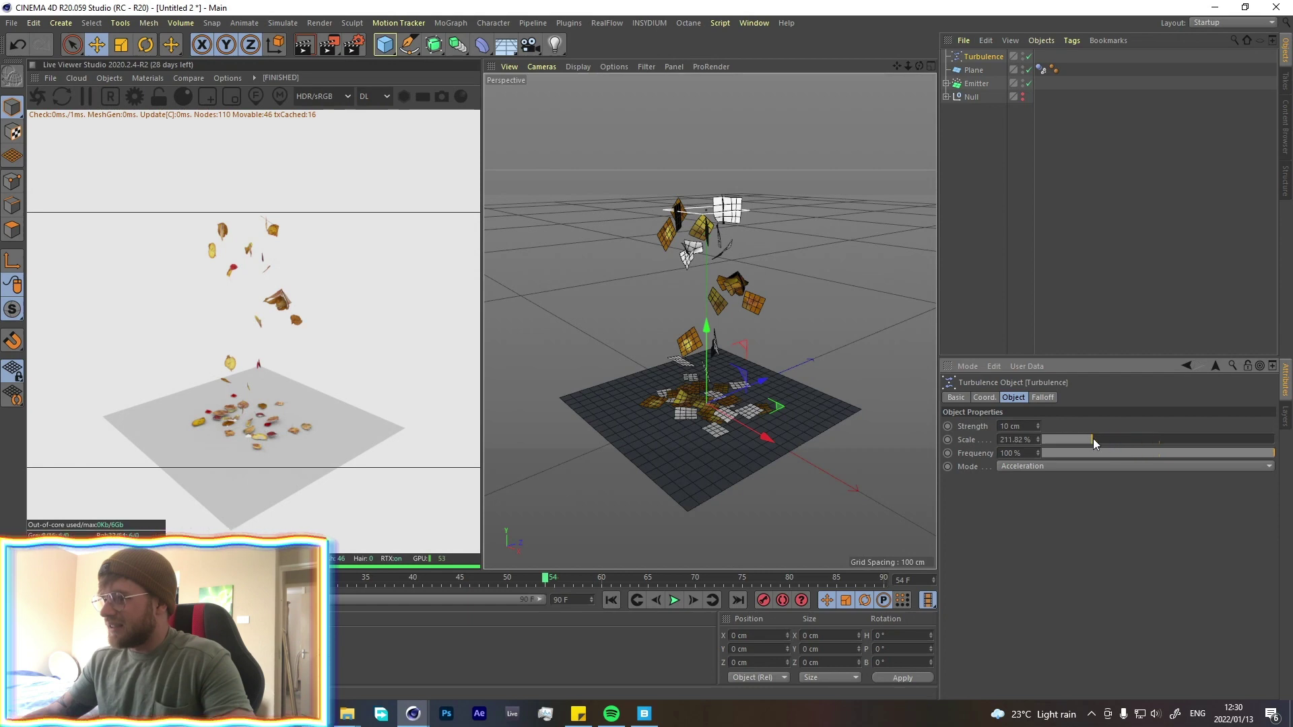
Set the Turbulence scale to about 223% and its frequency to about 40%, replaying the animation from the start to check the effect
drag(1088, 439, 1094, 439)
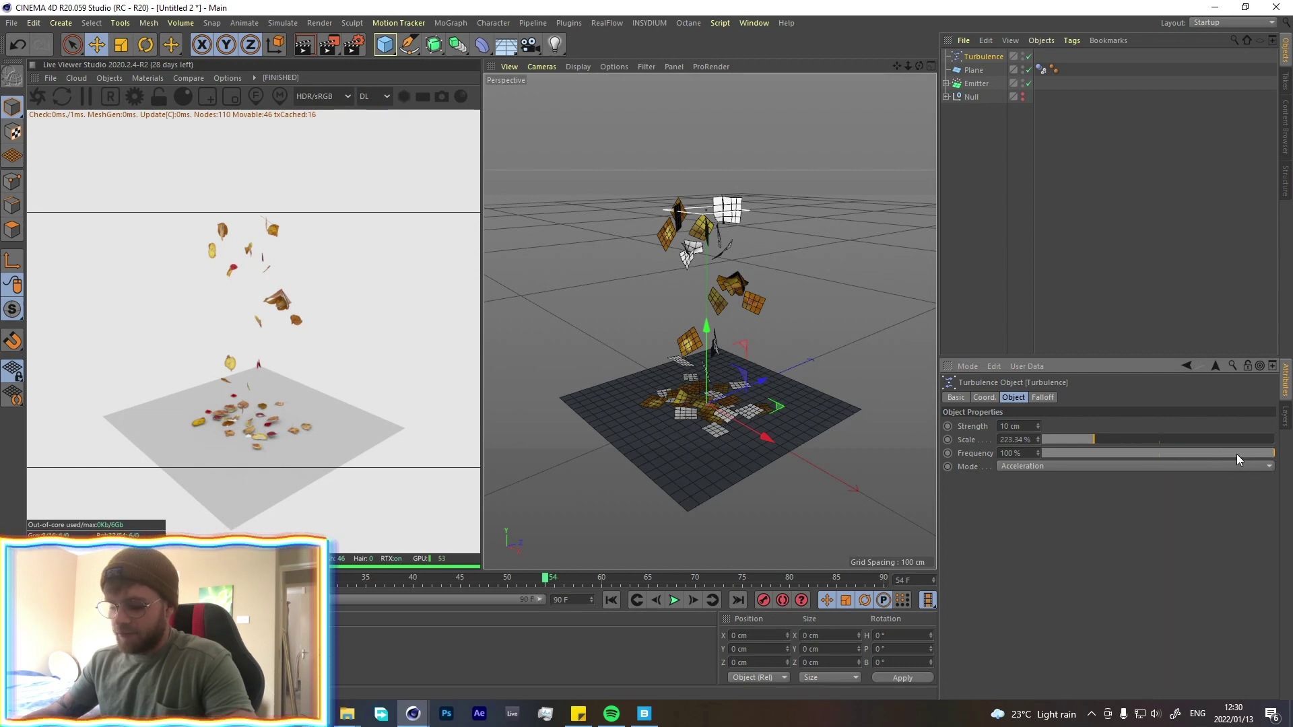
drag(1236, 453, 1054, 436)
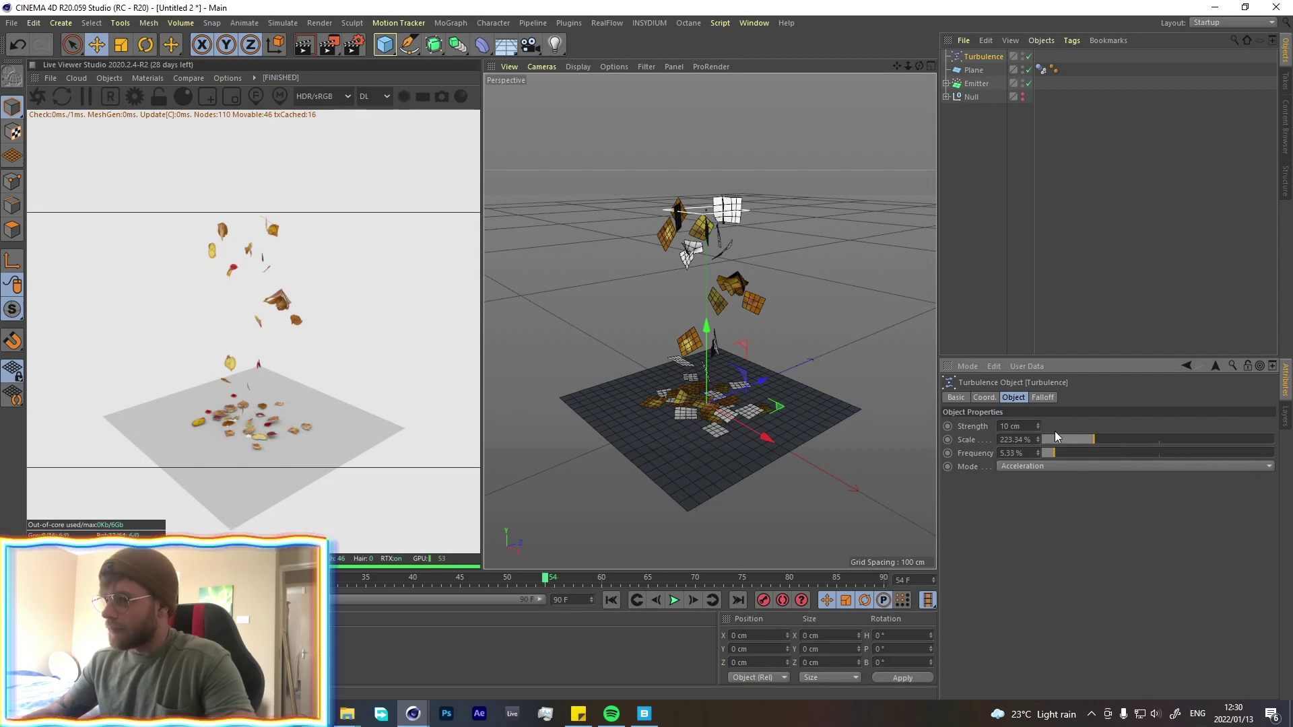
click(611, 600)
click(674, 600)
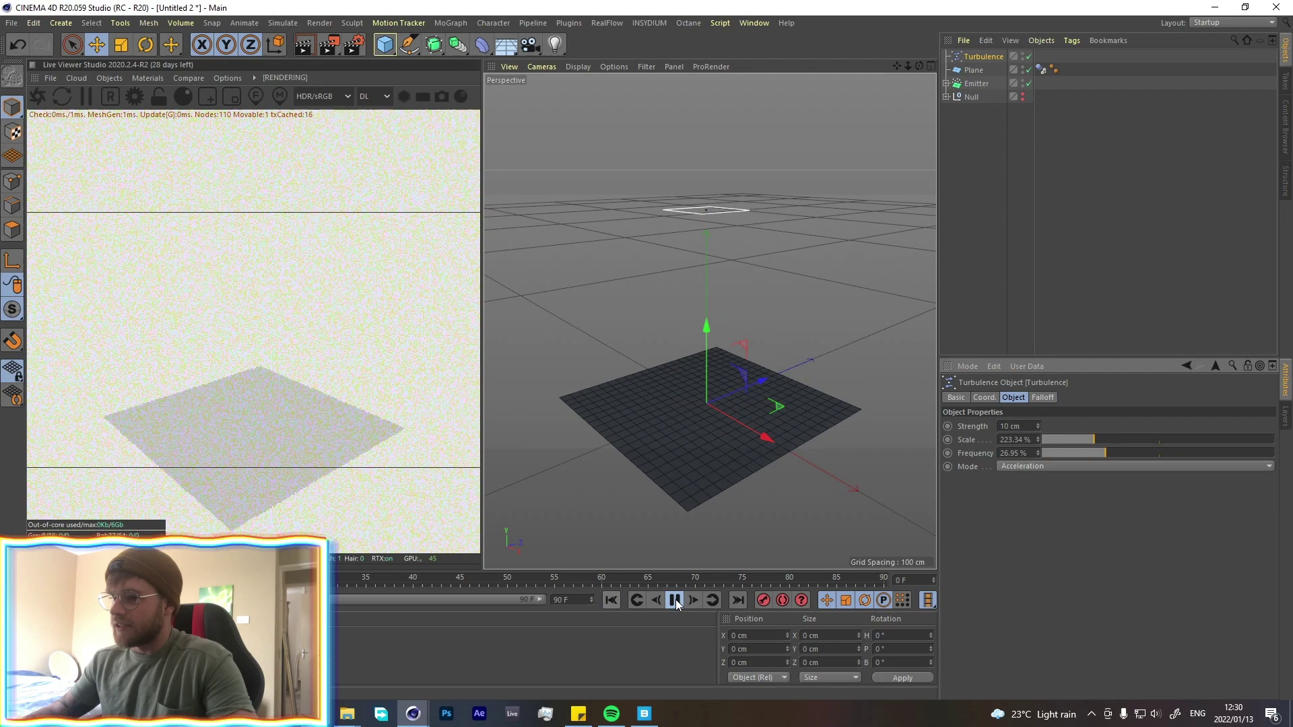
click(1135, 451)
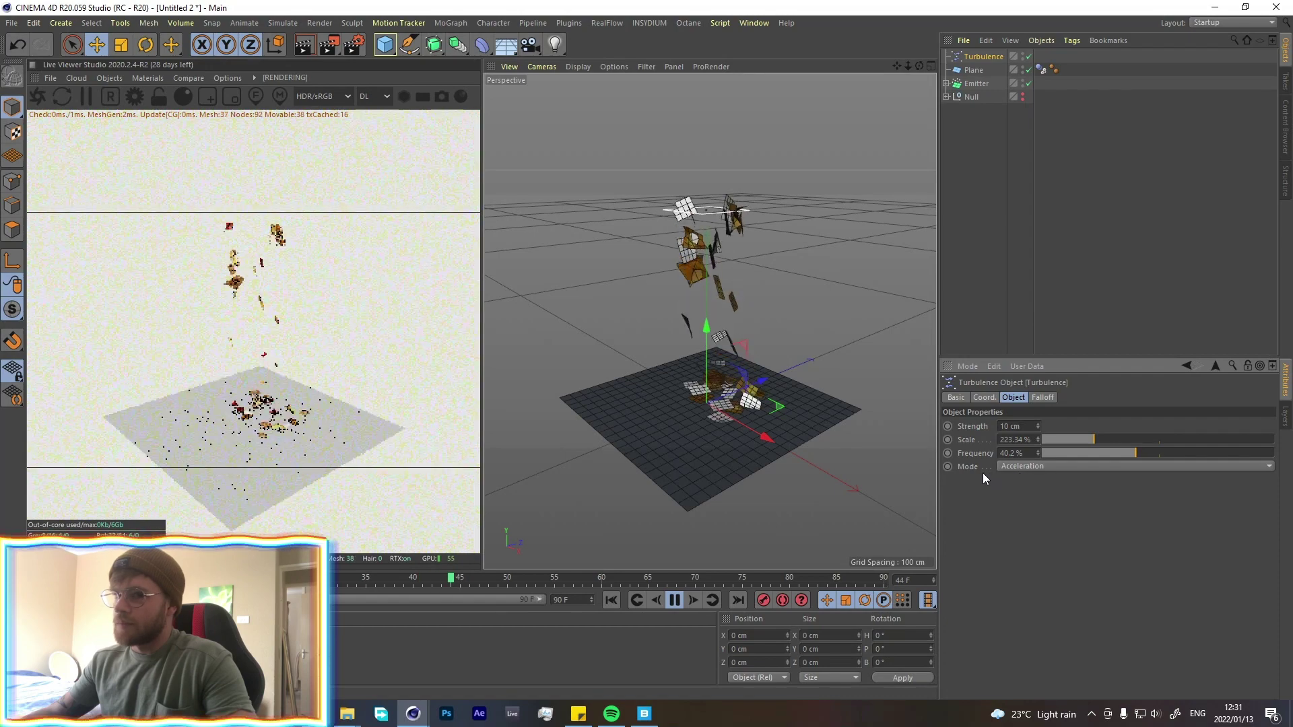
click(674, 600)
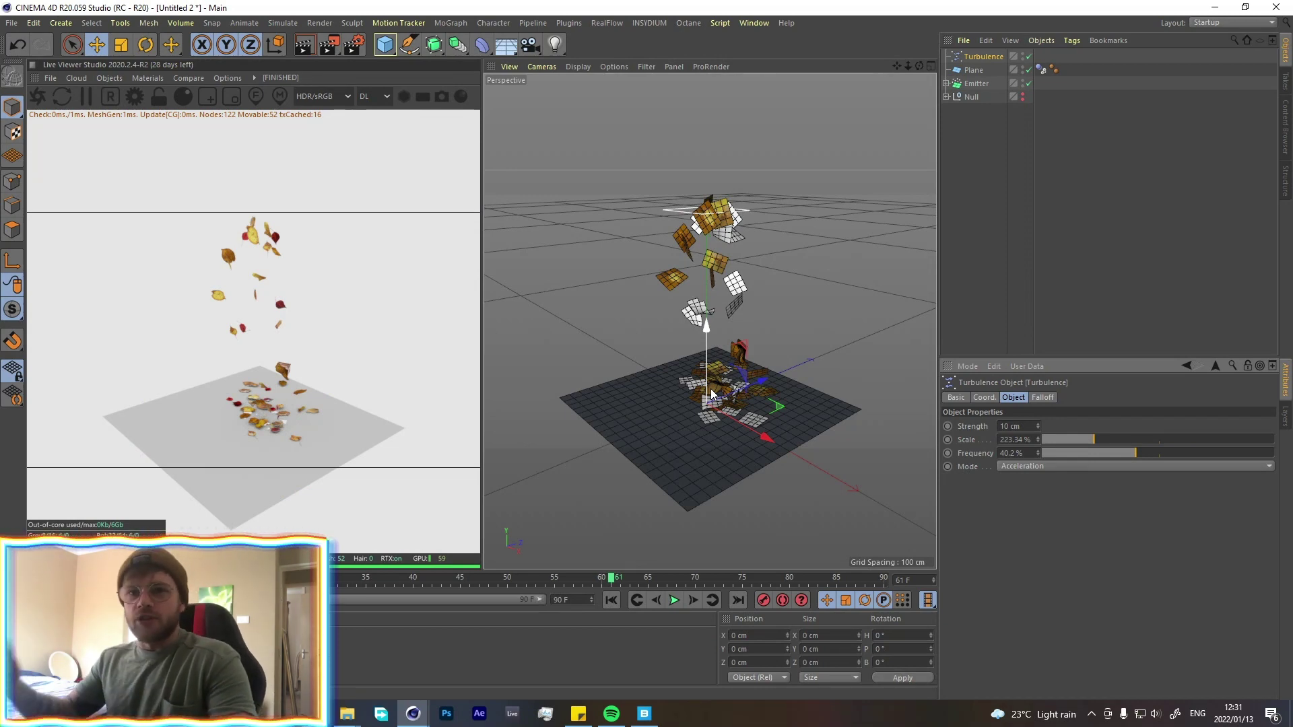
Add a Wind object through a command search for "win" and move it to about -296 cm on Z
click(1000, 221)
key(shift+c)
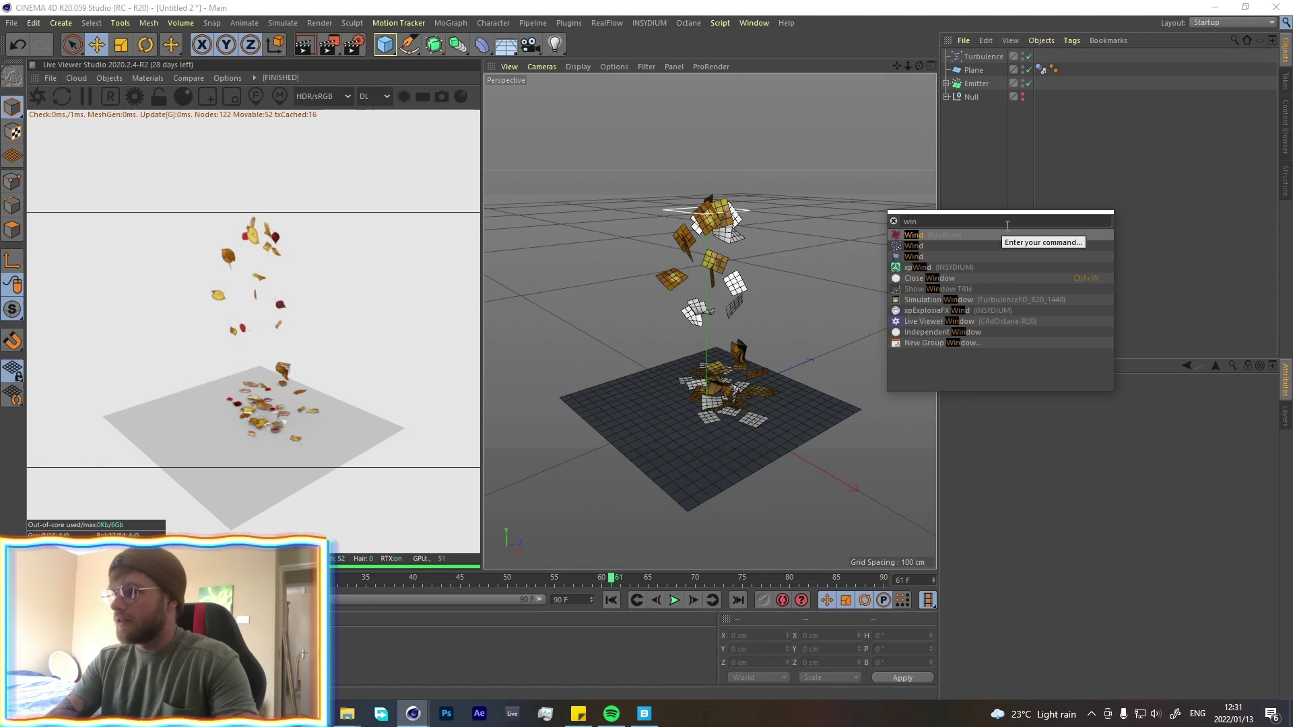
key(Return)
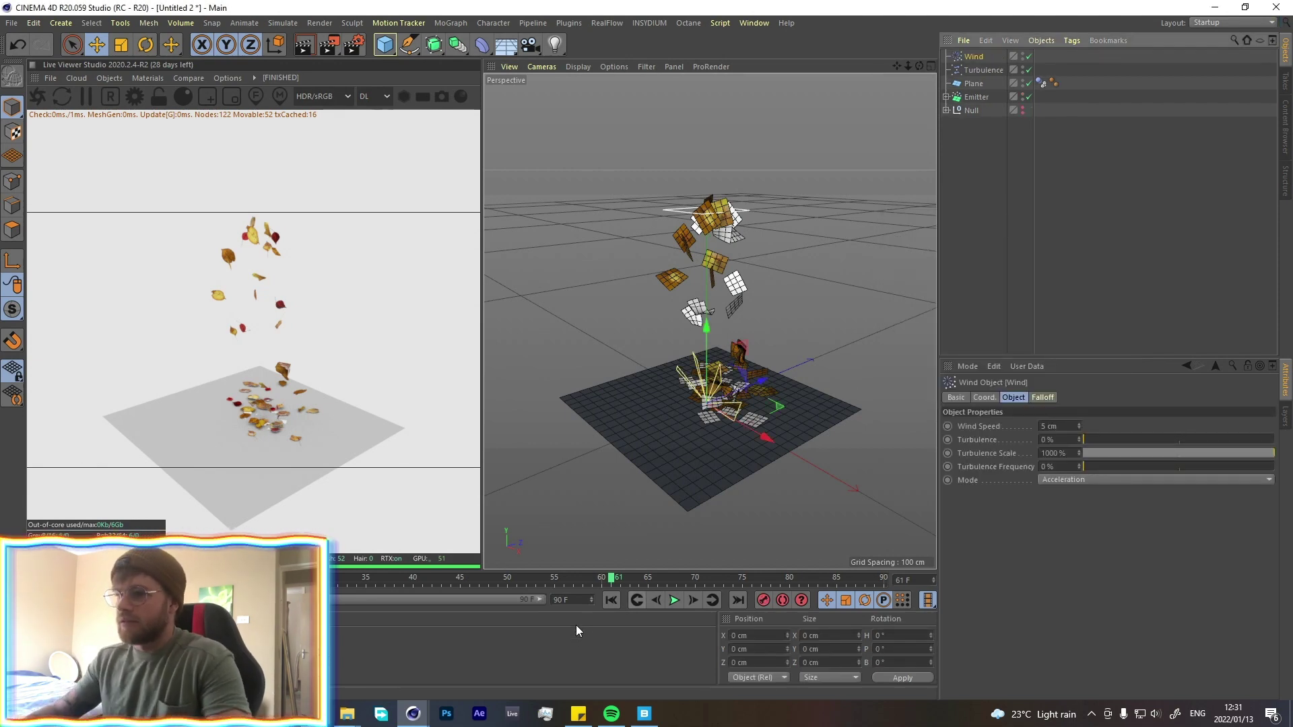
drag(755, 389, 605, 606)
Play the animation from the start with the wind active and examine the falling leaves' deformation up close
click(610, 600)
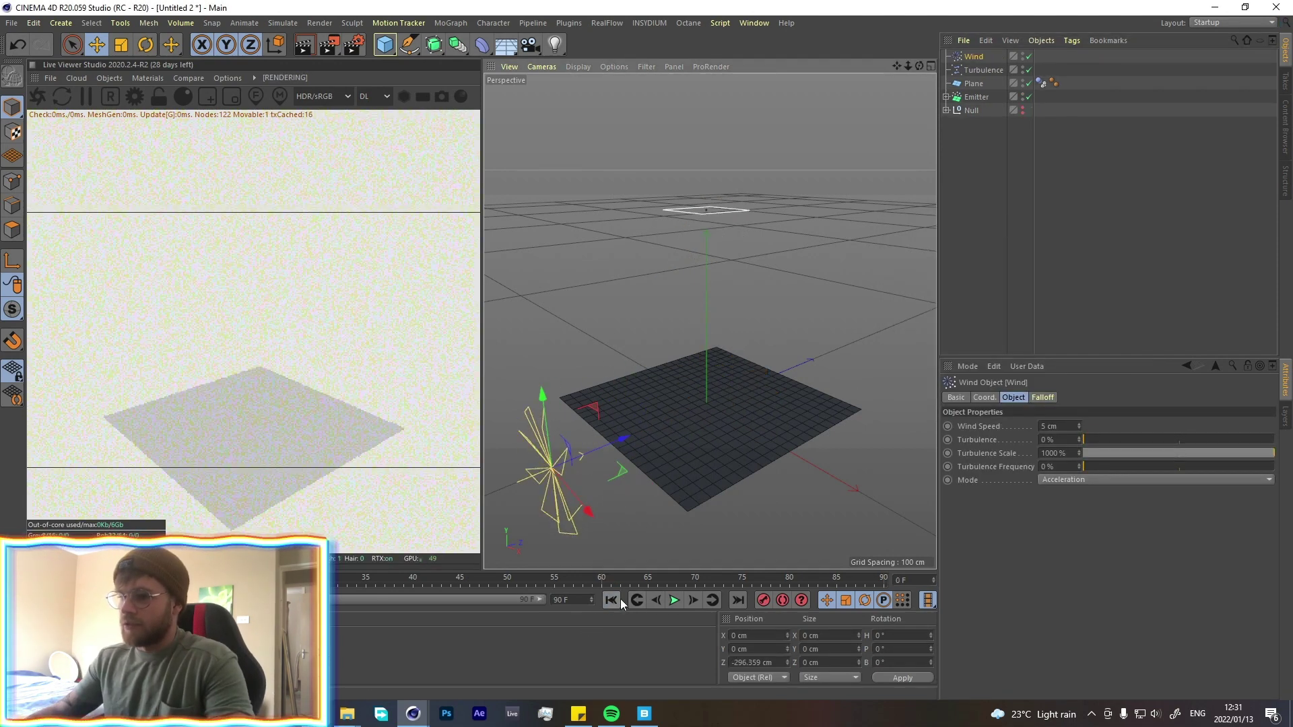
click(673, 600)
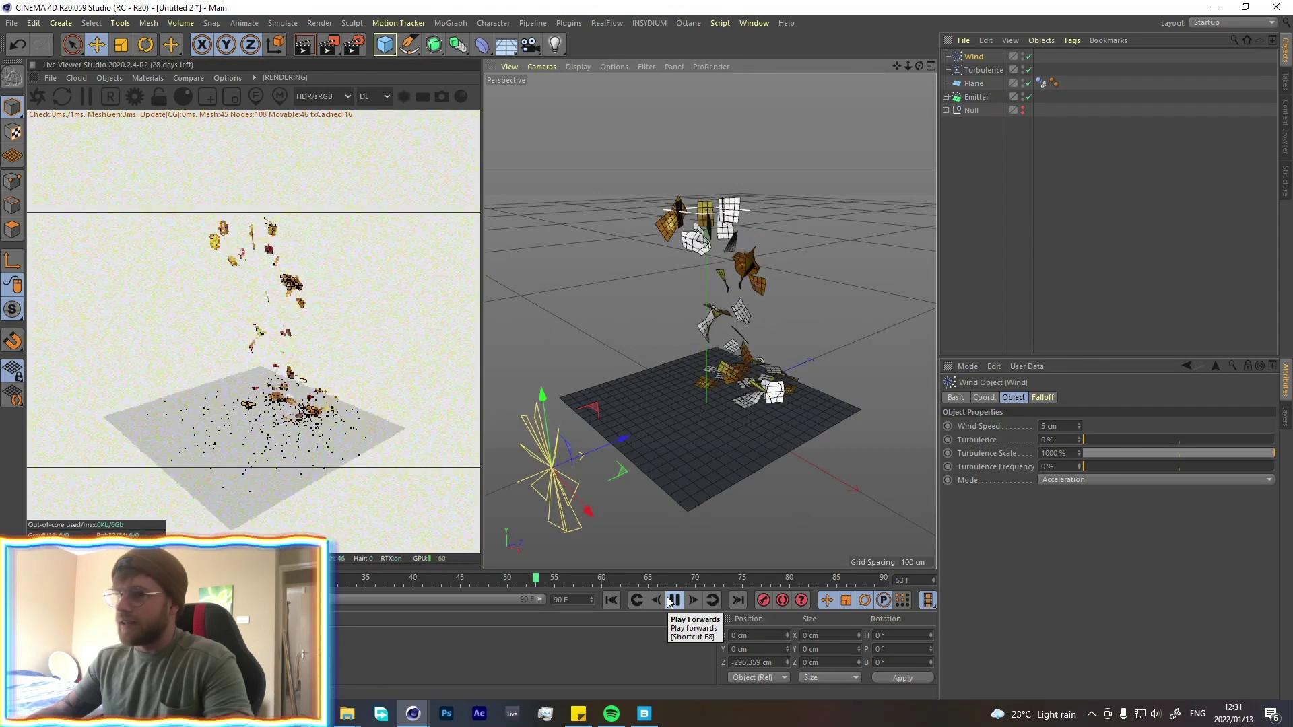
click(672, 600)
alt+drag(744, 450, 709, 388)
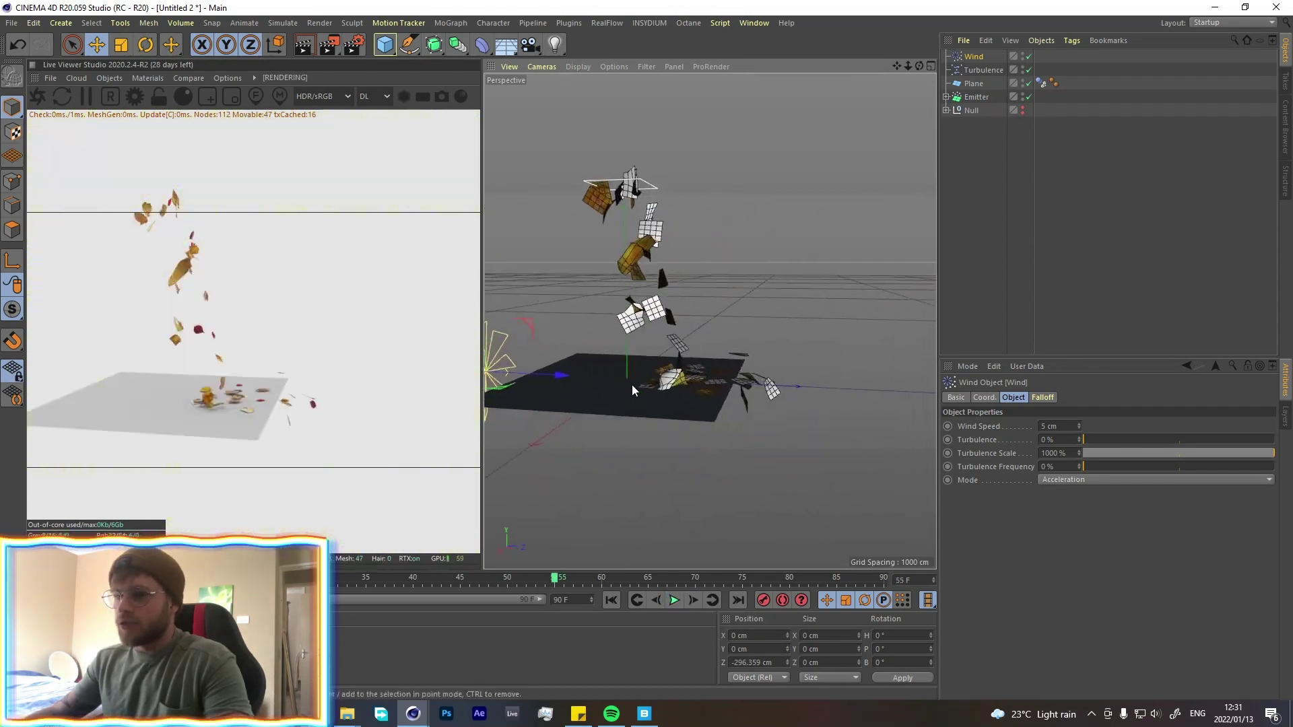
scroll(608, 233, up, 5)
alt+drag(720, 288, 777, 304)
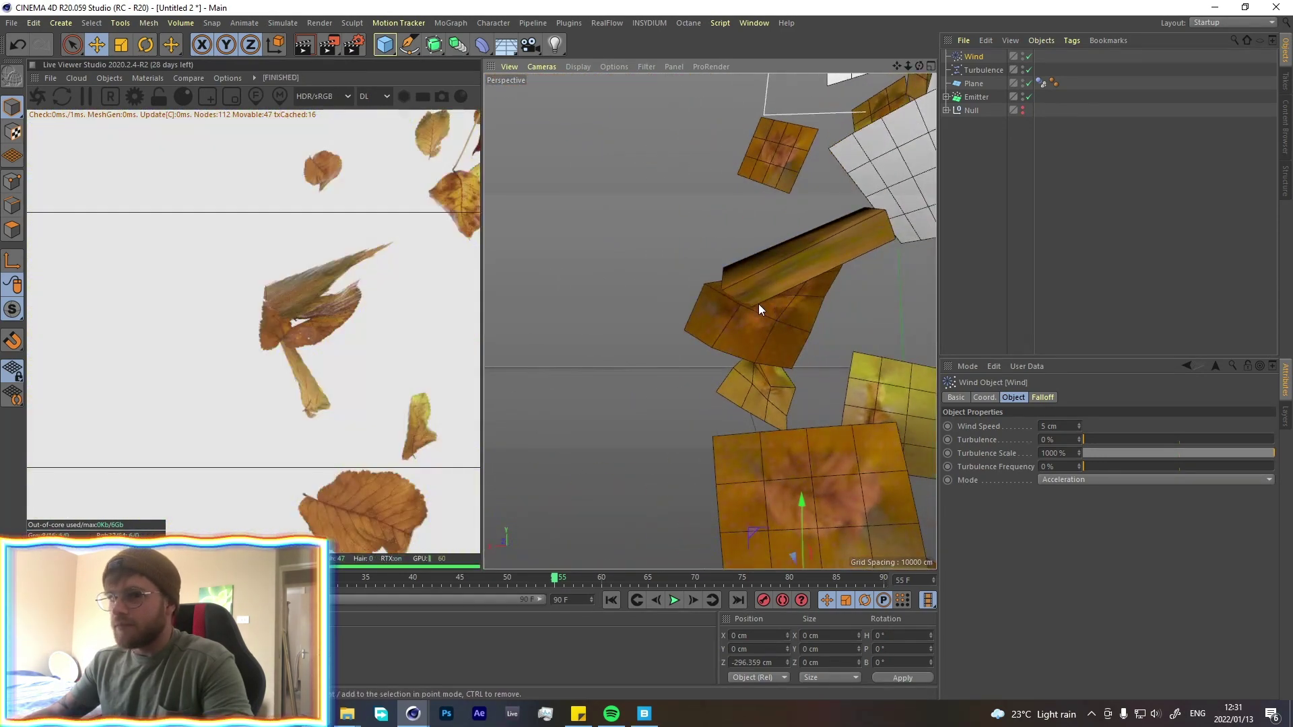
scroll(758, 304, down, 5)
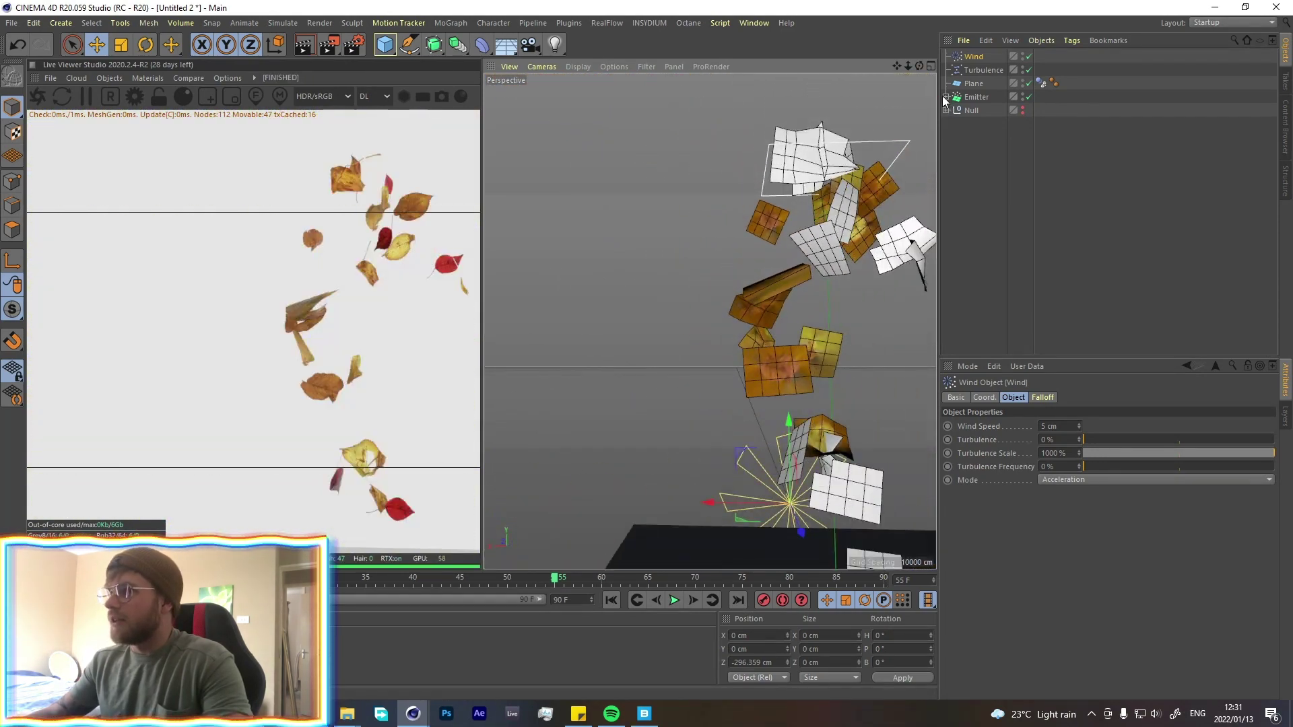
Set the collision bounce to 0% on the Dynamics Body tags of all nine leaves under the Emitter
click(945, 97)
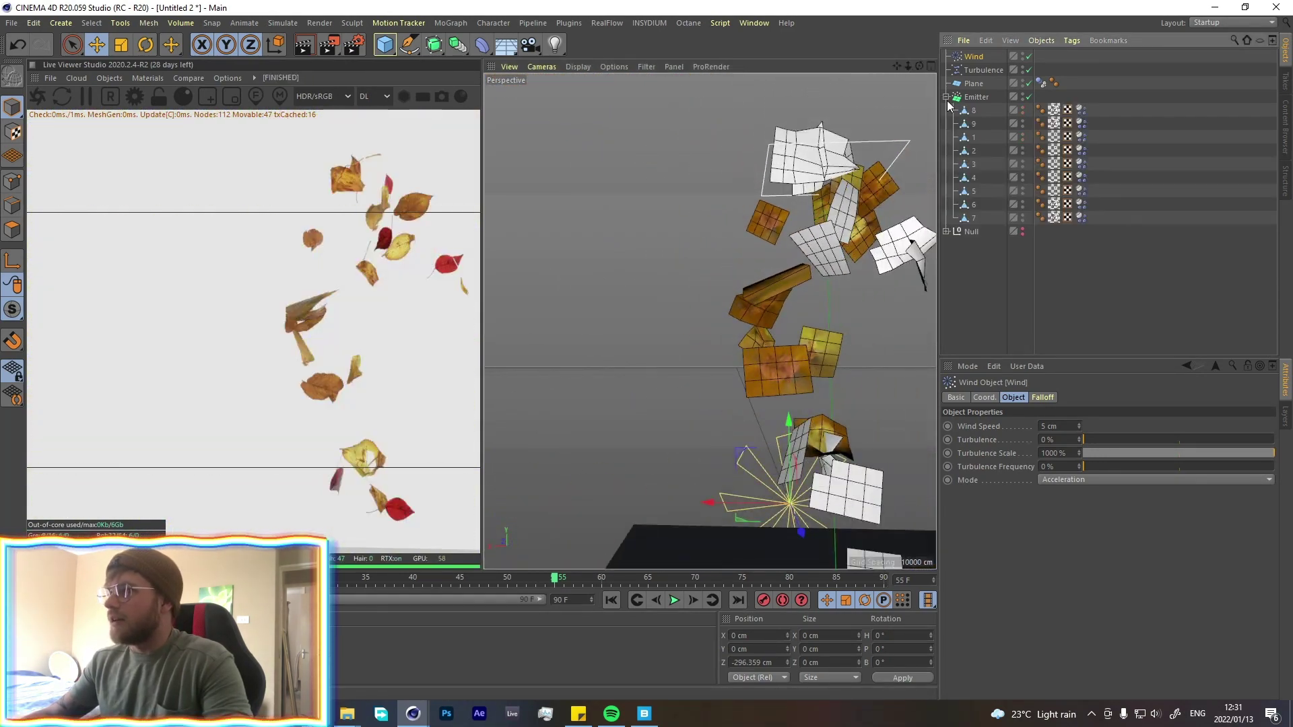
click(1081, 109)
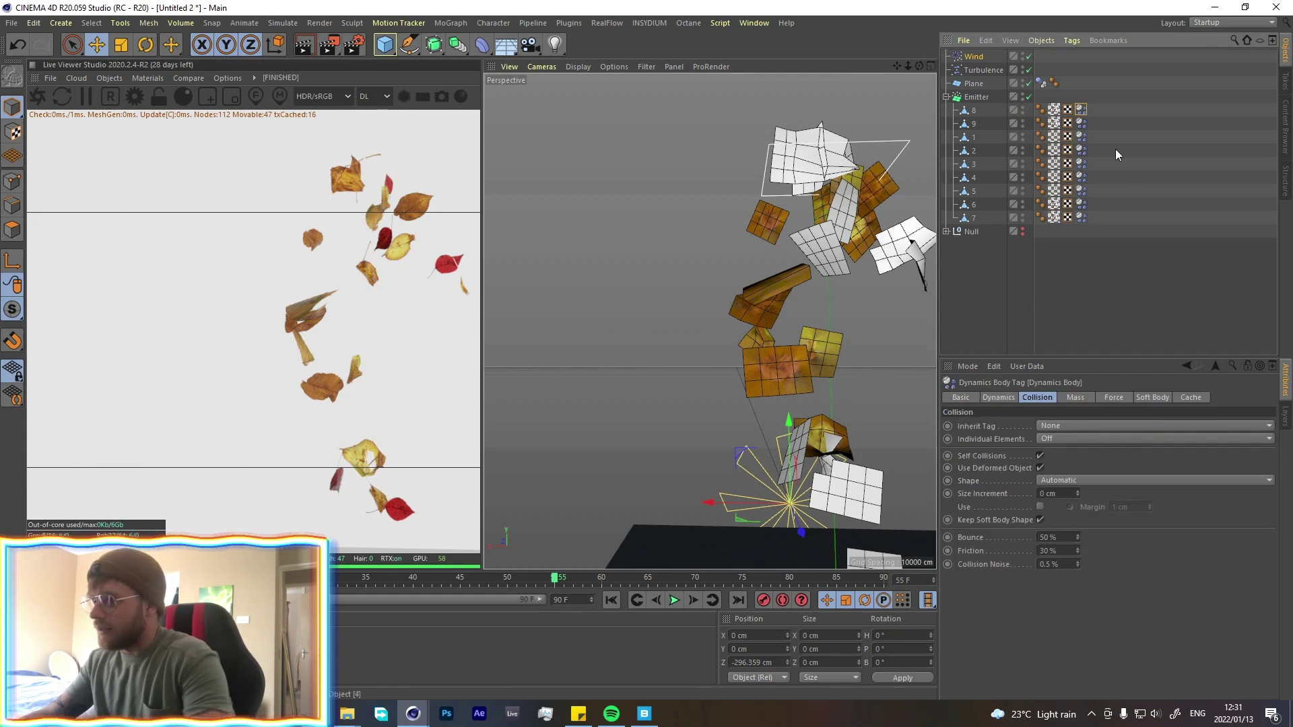
drag(1100, 107, 1079, 263)
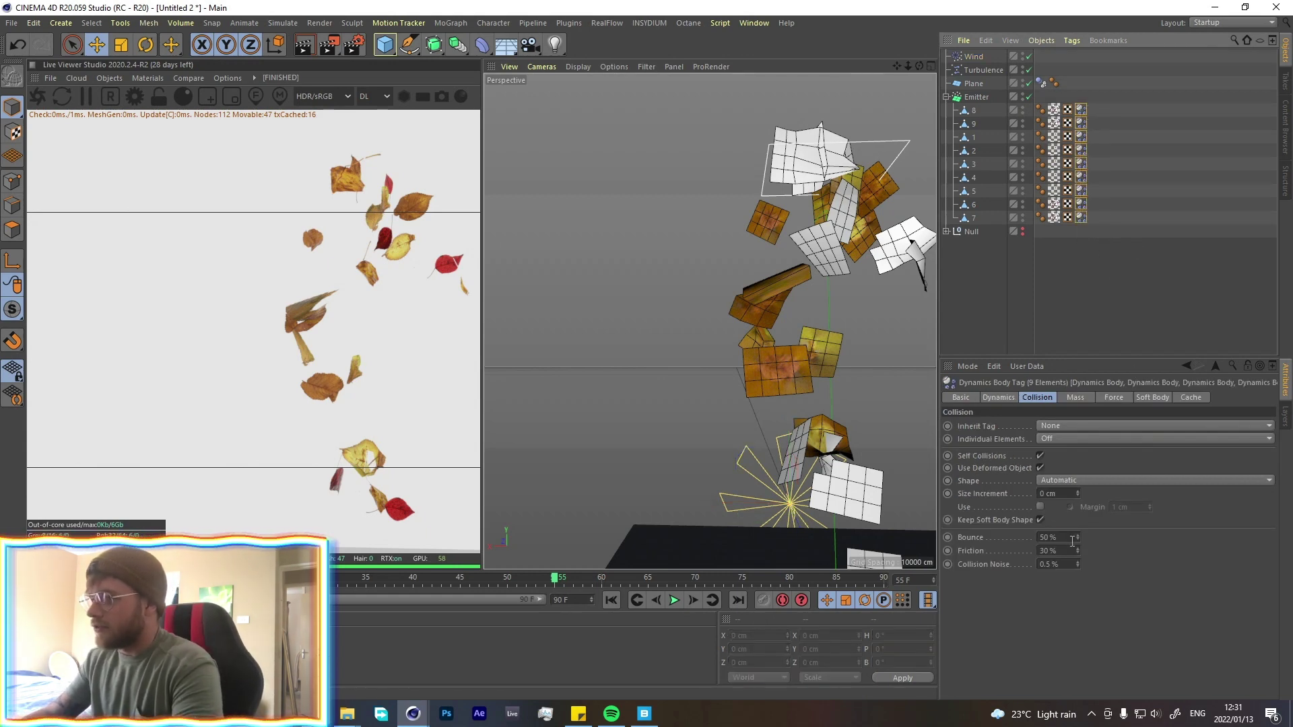
double_click(1072, 537)
text(0)
key(Return)
Replay the simulation from the start and inspect how the leaves clump in the air and on the ground plane
click(610, 600)
click(673, 600)
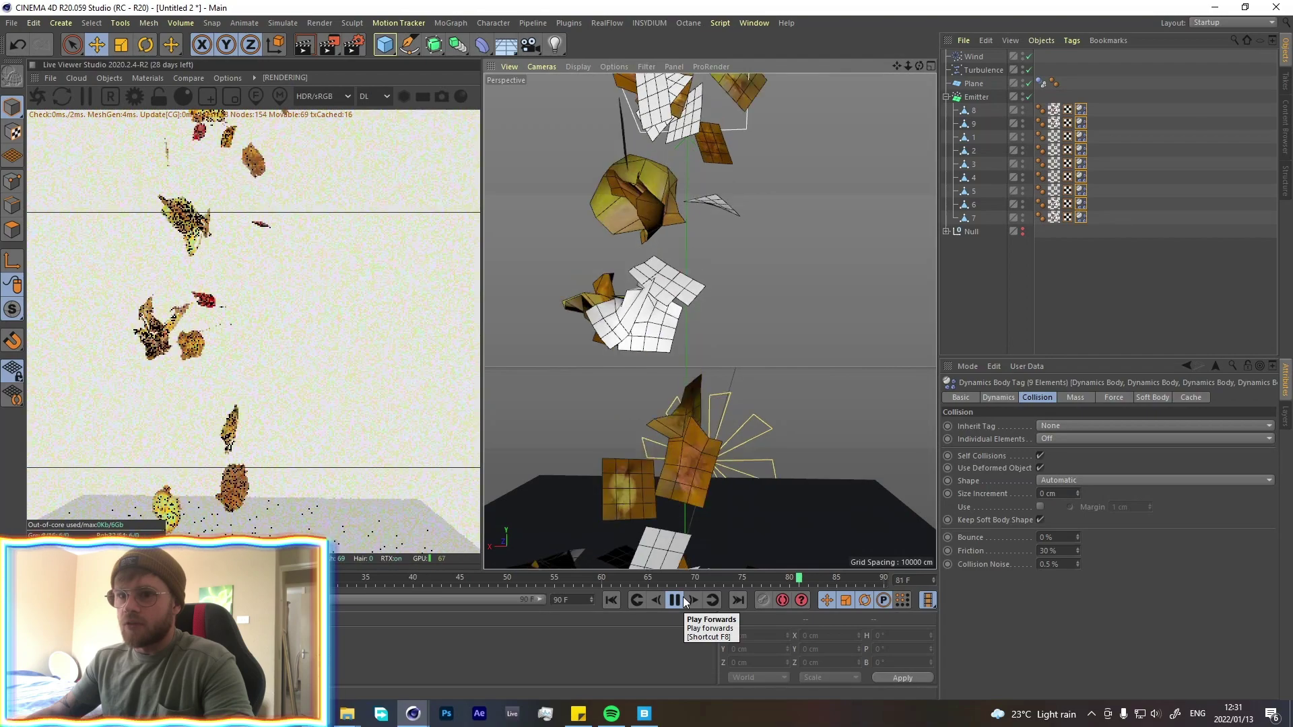
click(682, 597)
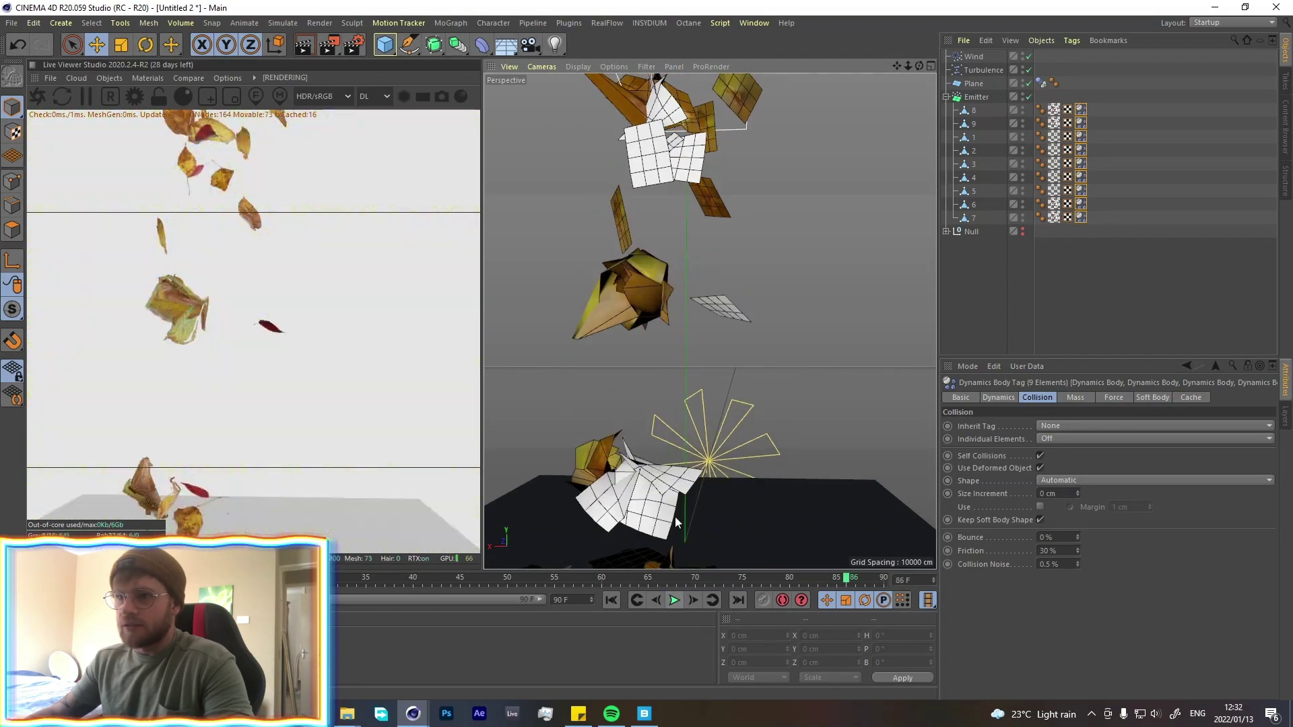
alt+drag(651, 335, 594, 434)
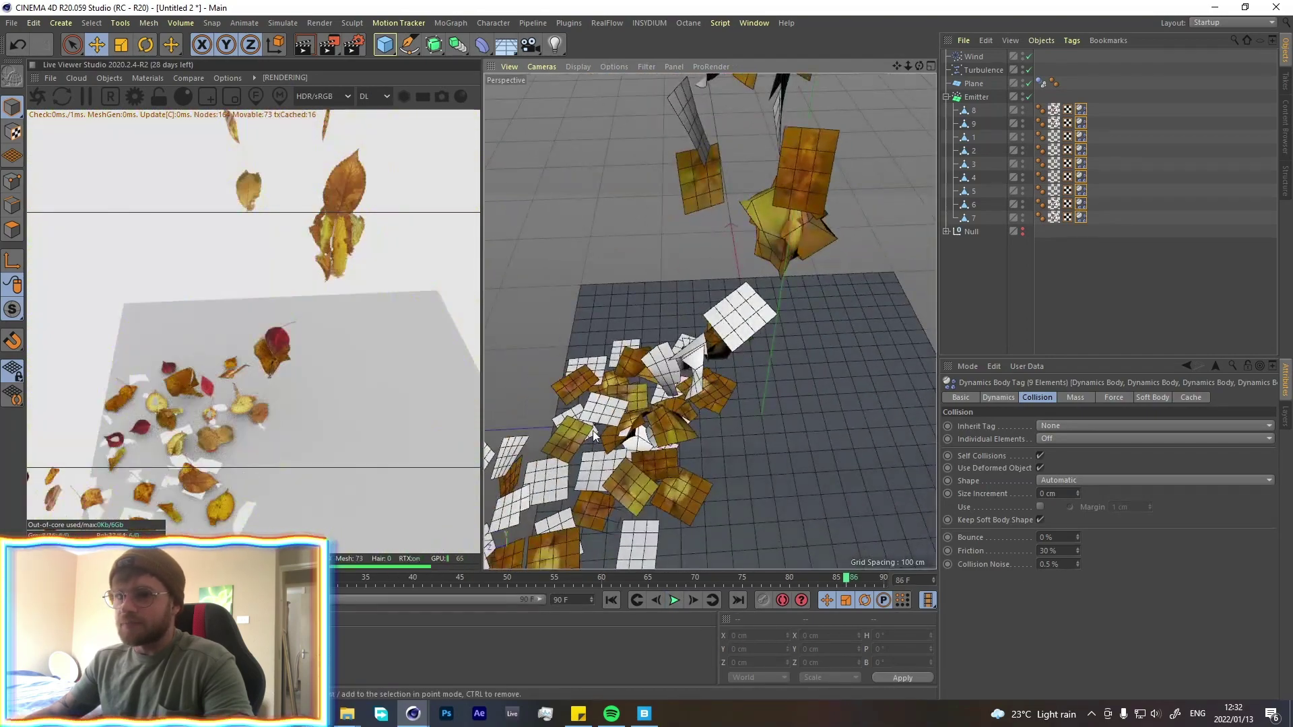
alt+drag(791, 184, 760, 273)
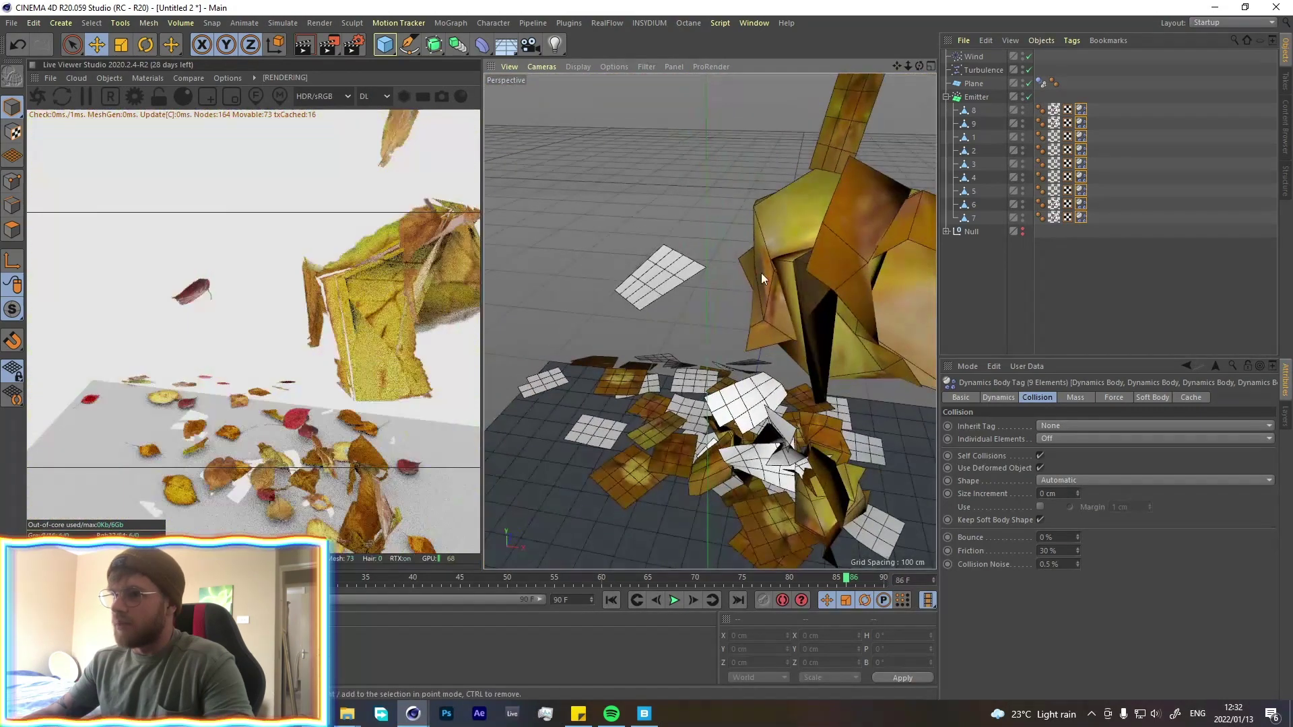
key(ctrl+shift+z)
key(ctrl+shift+z)
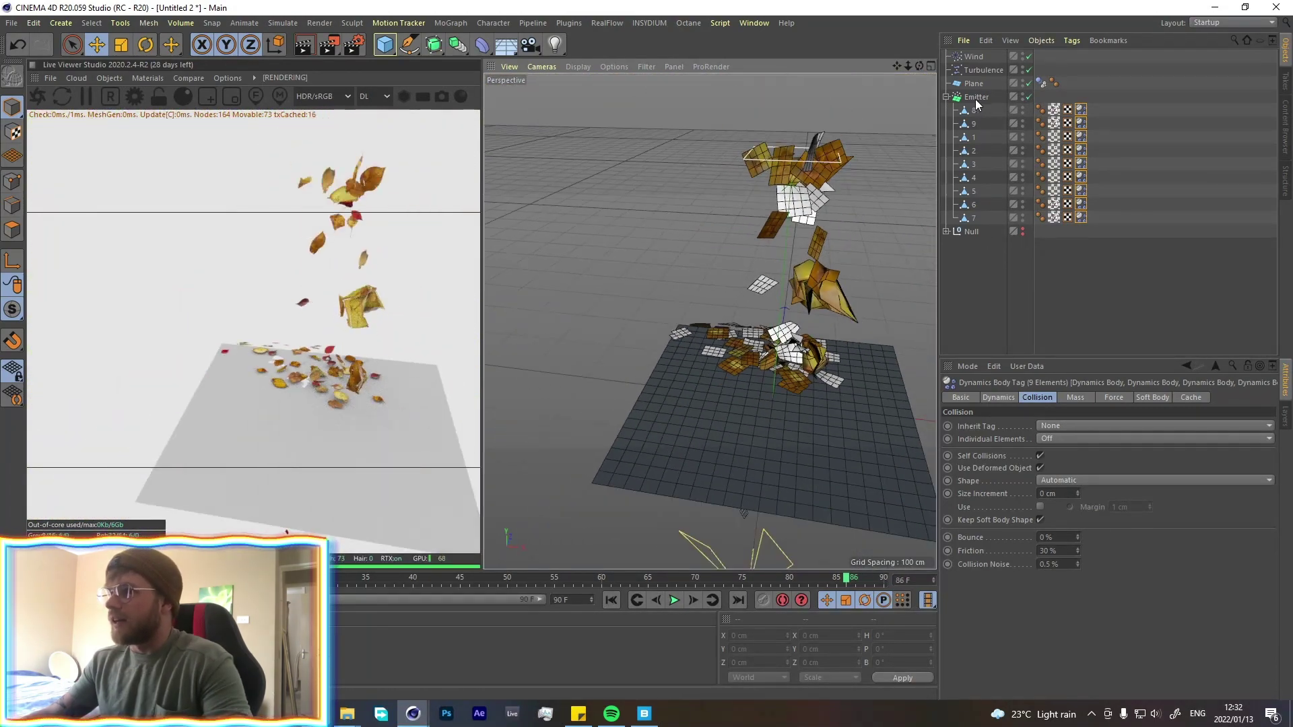
Review the mass, dynamics and collision settings of leaf 8's Dynamics Body tag
click(1167, 256)
click(1081, 109)
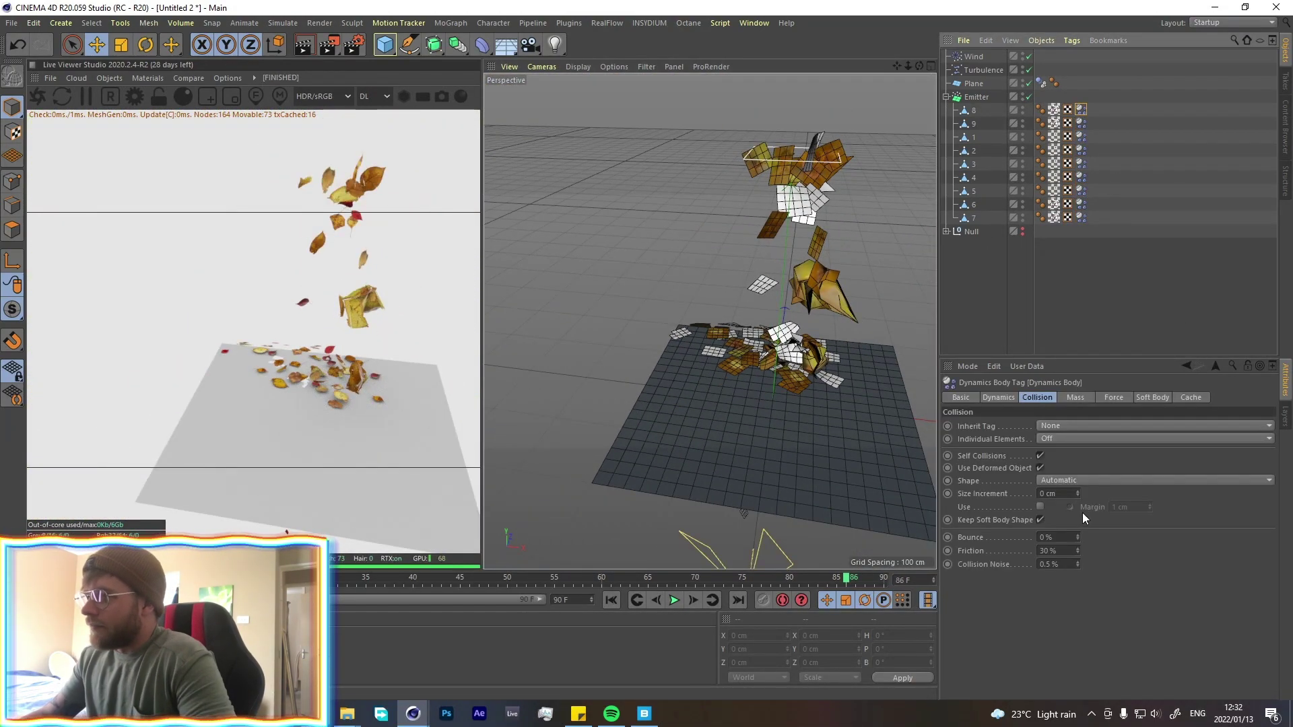
click(1074, 397)
click(1003, 397)
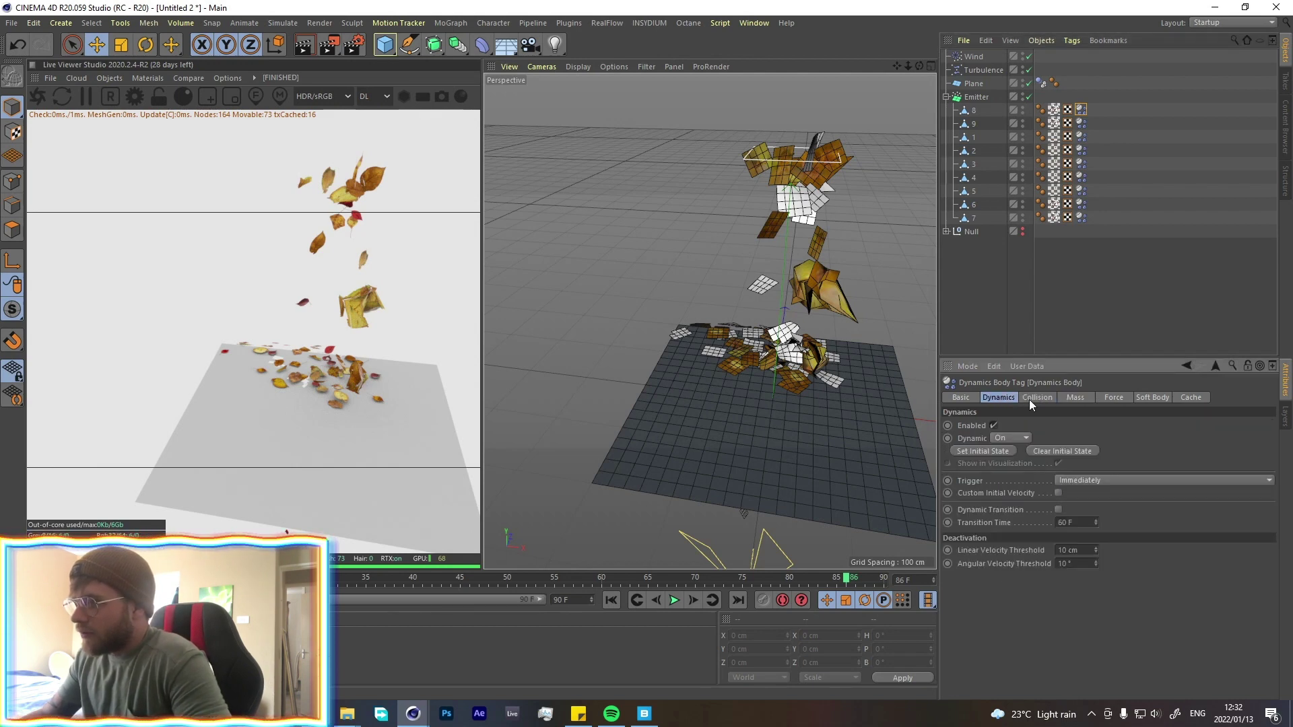
click(1030, 398)
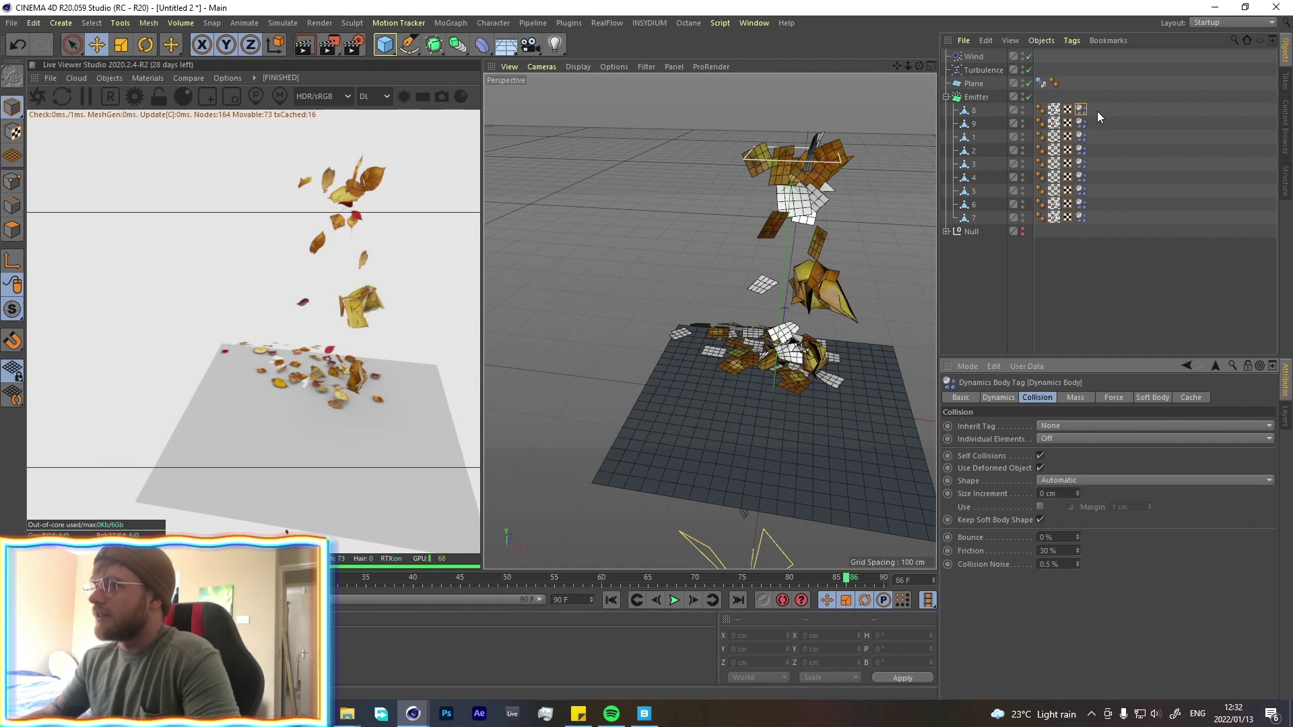
click(946, 97)
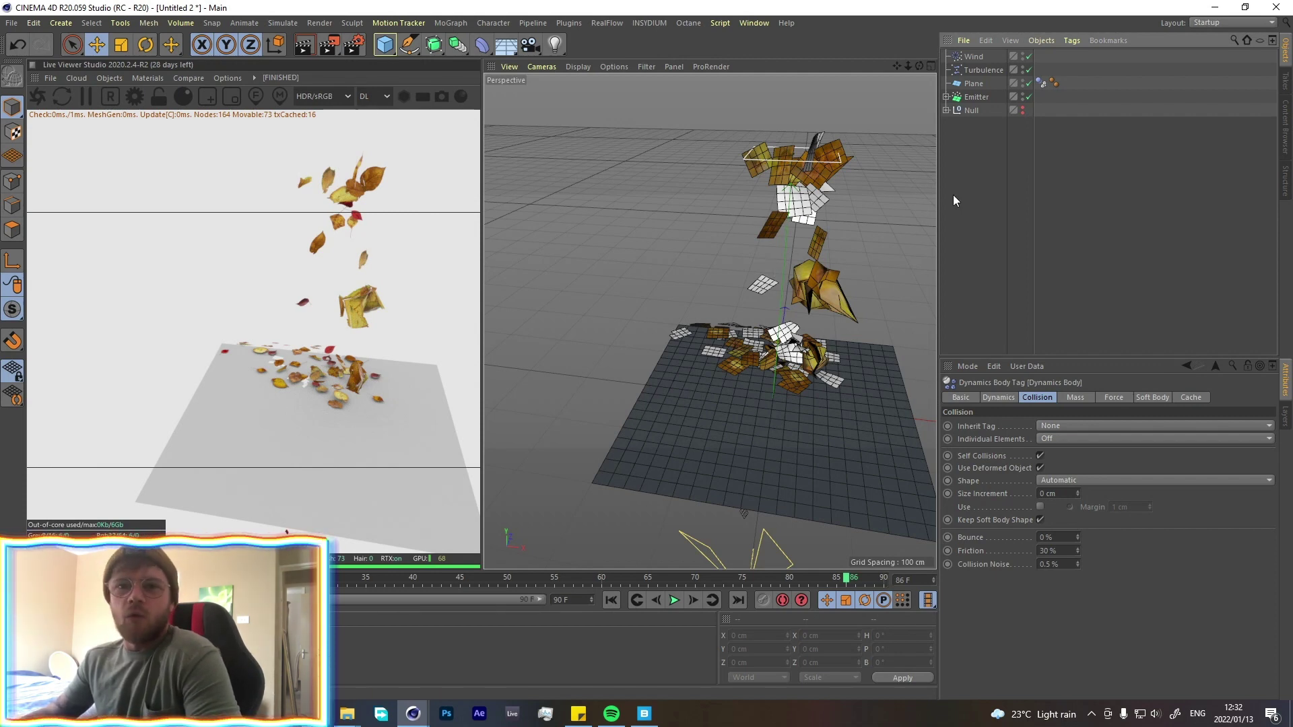
click(1099, 139)
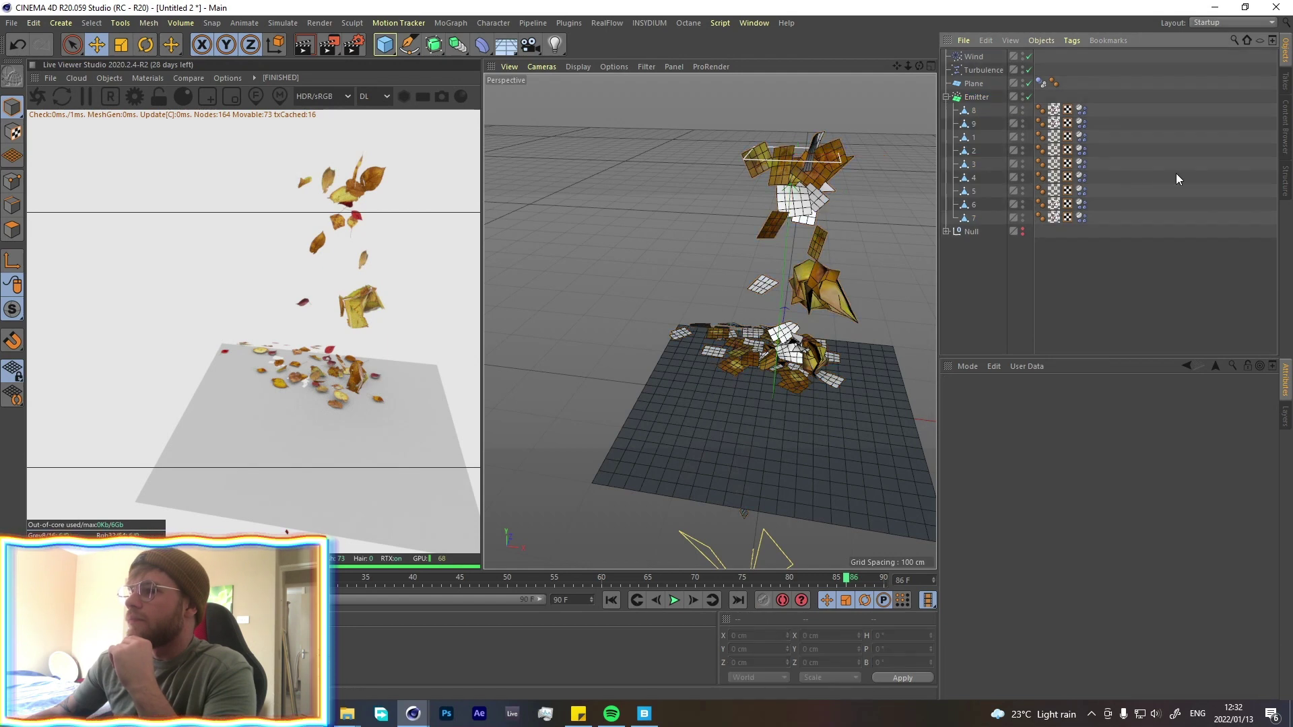
Enlarge the Emitter to an X-size of 219 cm and Y-size of 270 cm, and replay to check the leaf spread
click(971, 99)
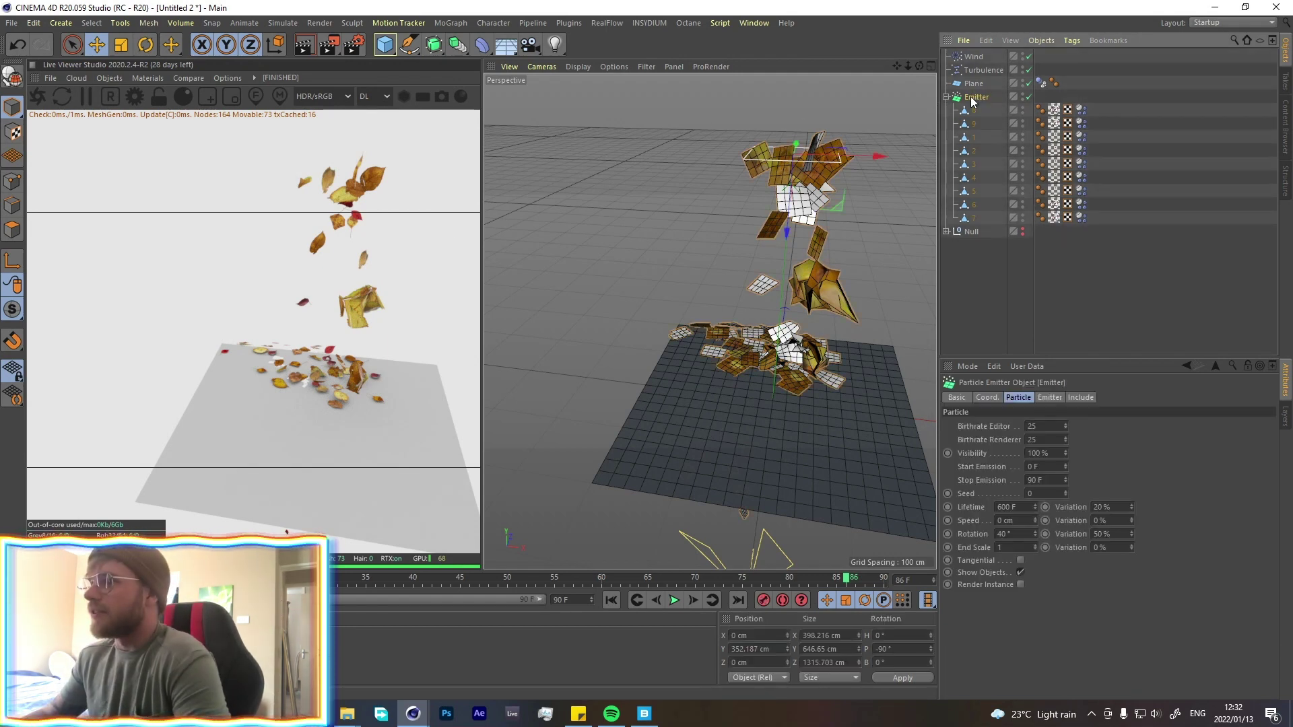
click(1049, 397)
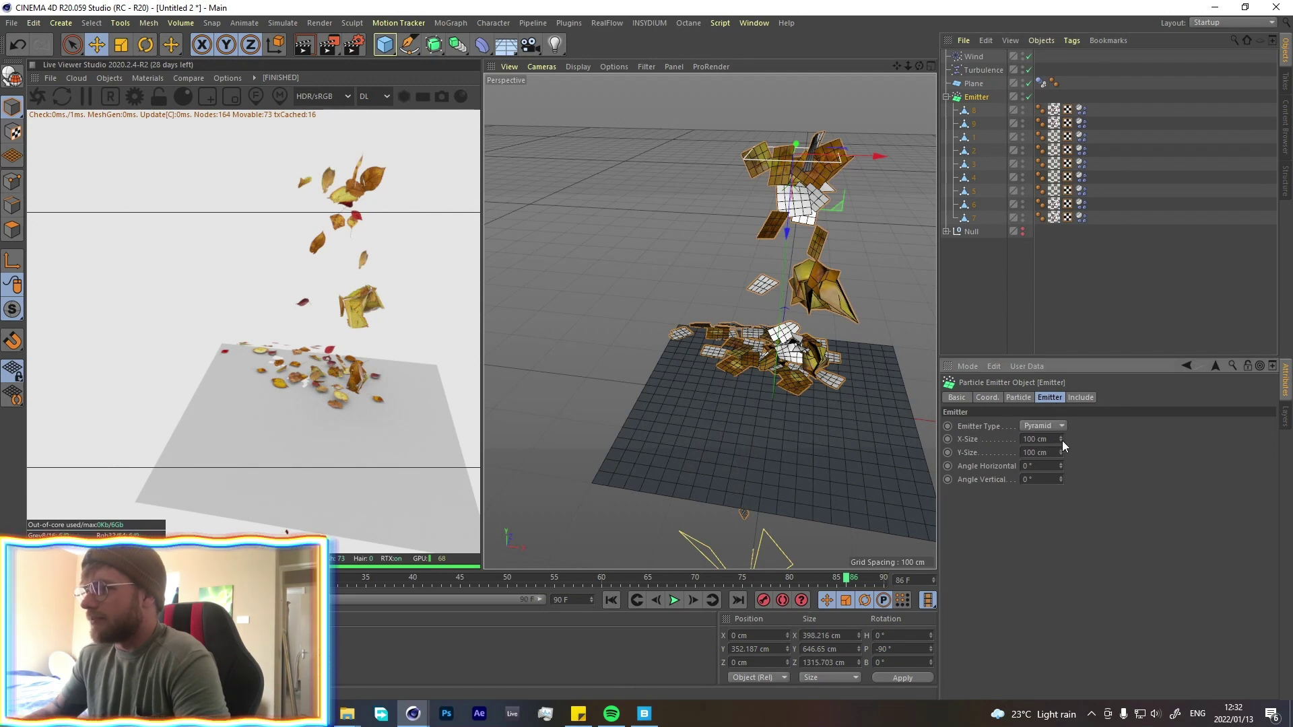
drag(1061, 439, 1059, 475)
click(611, 600)
click(674, 600)
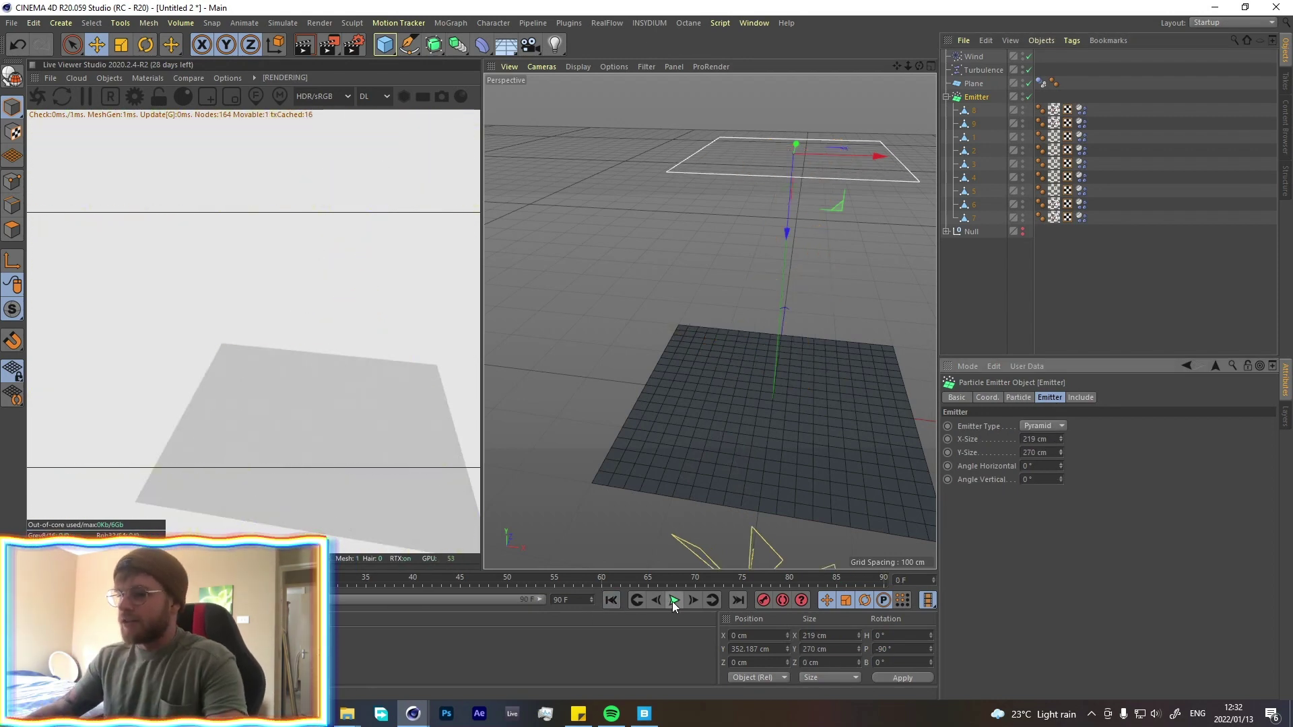
alt+drag(808, 303, 687, 268)
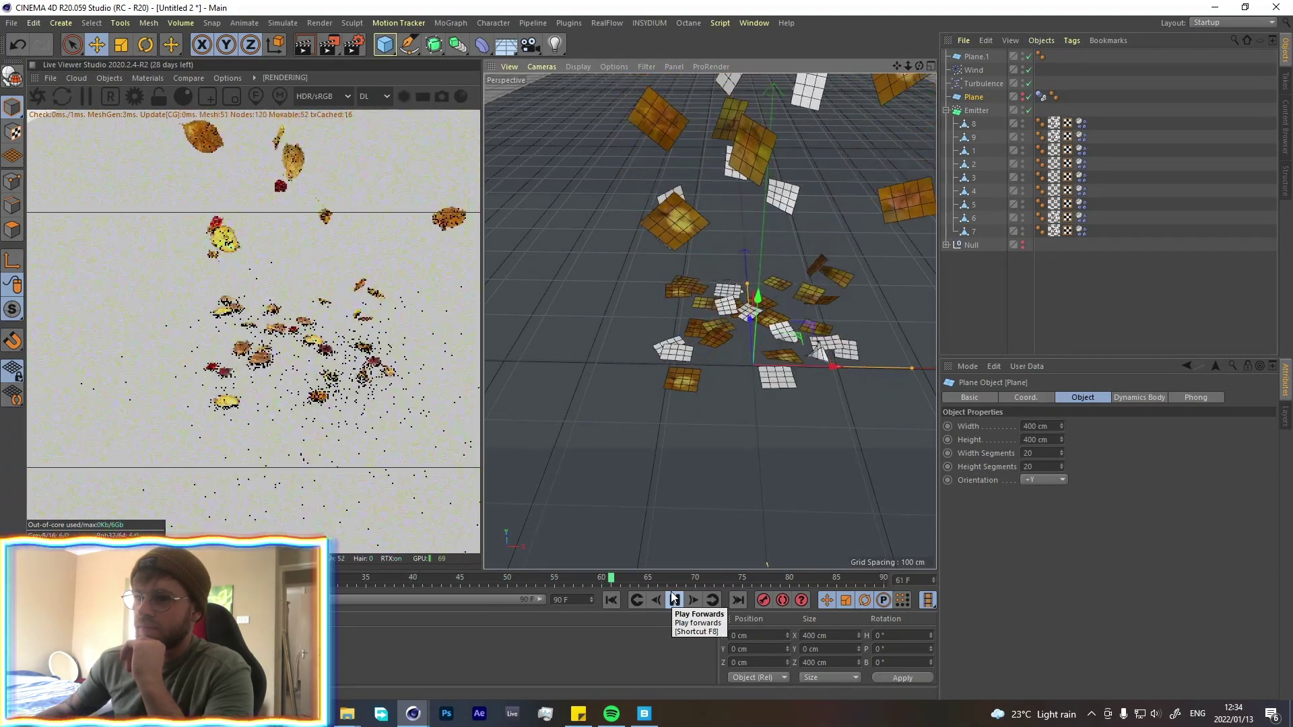
alt+drag(741, 350, 808, 303)
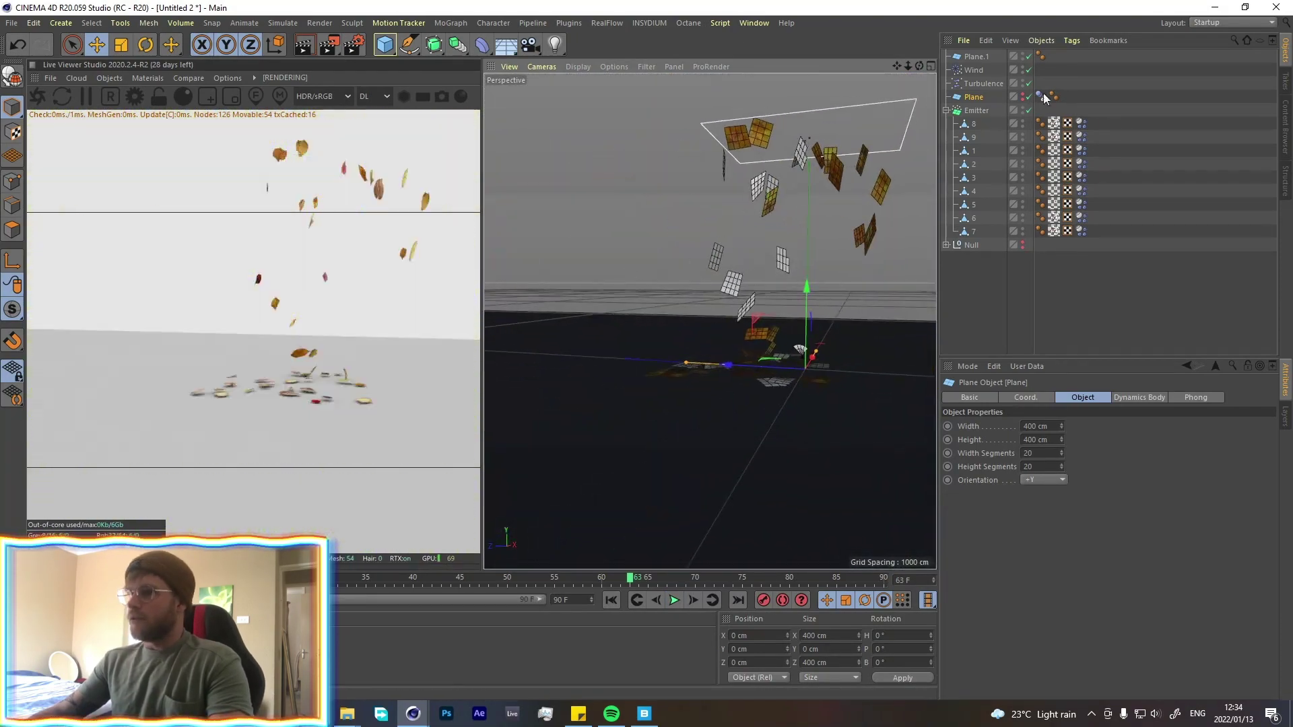
Set the Emitter's editor and renderer birthrates to 100
click(963, 112)
click(1027, 397)
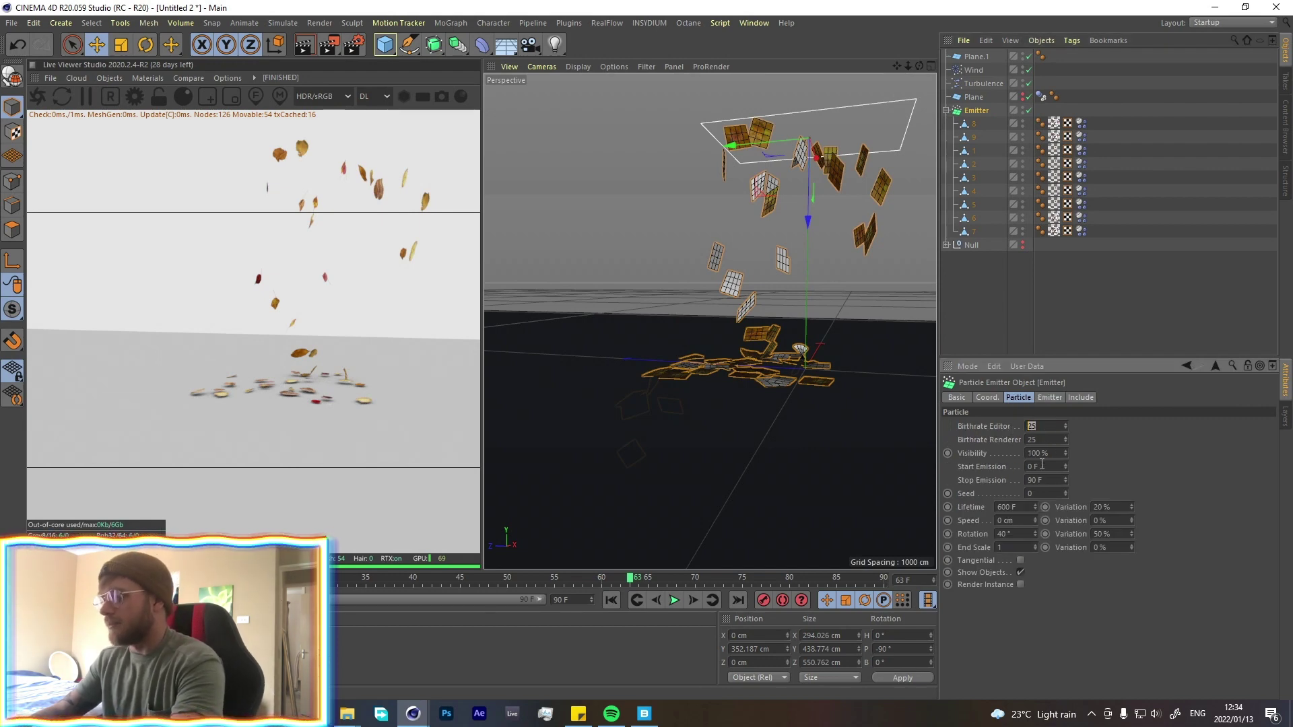
text(100)
key(Tab)
text(100)
Play the animation from the first frame to check the denser leaf fall, restarting the playback once
click(610, 600)
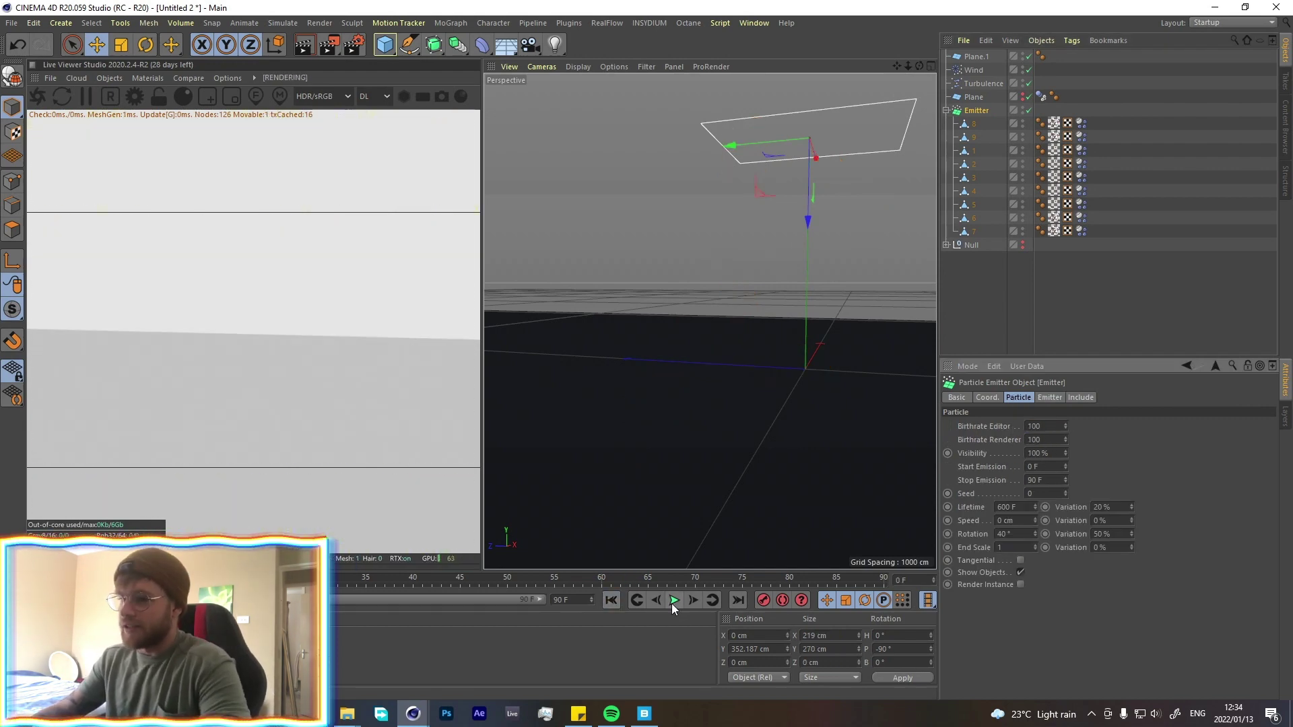
click(673, 600)
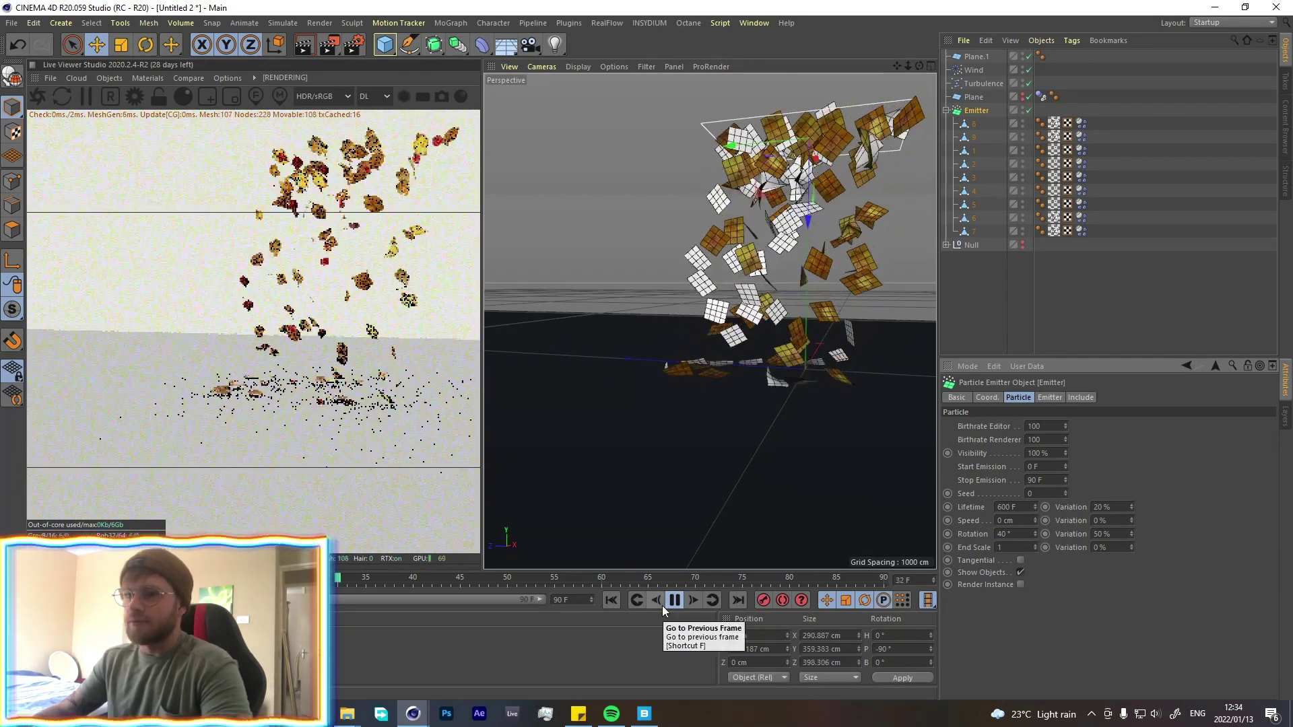
key(shift+f)
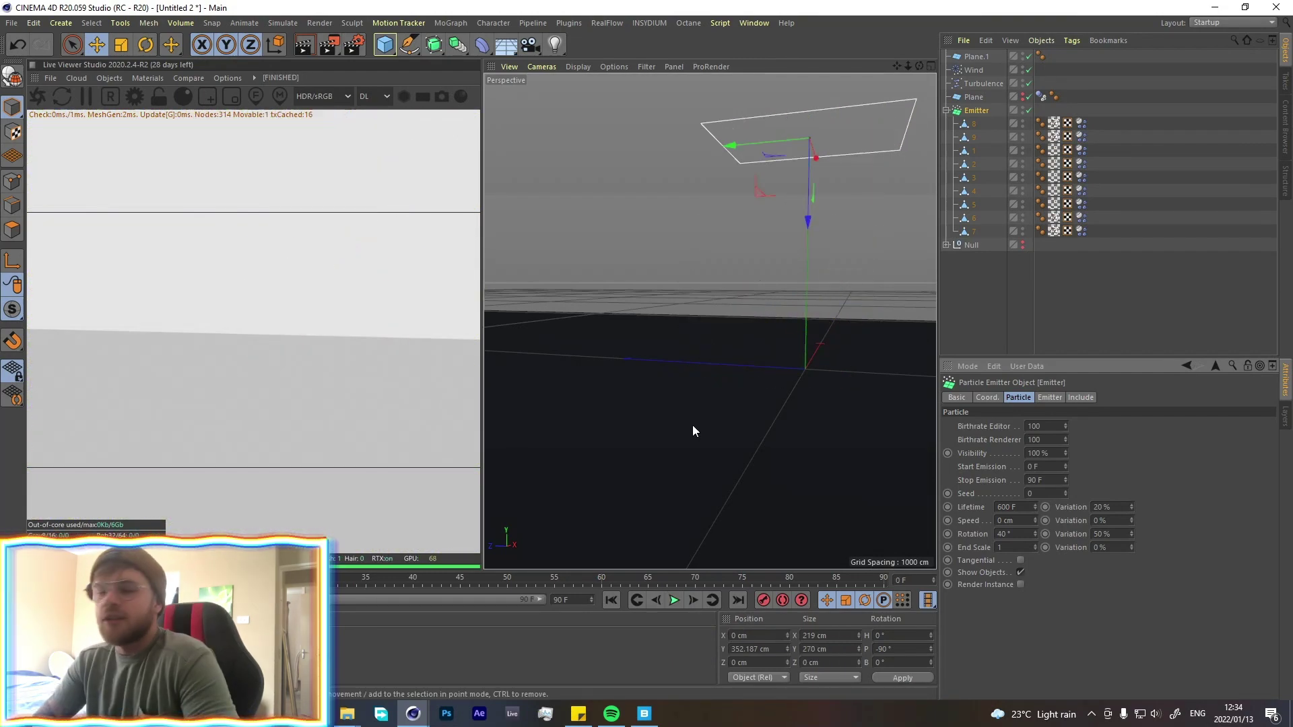
click(673, 600)
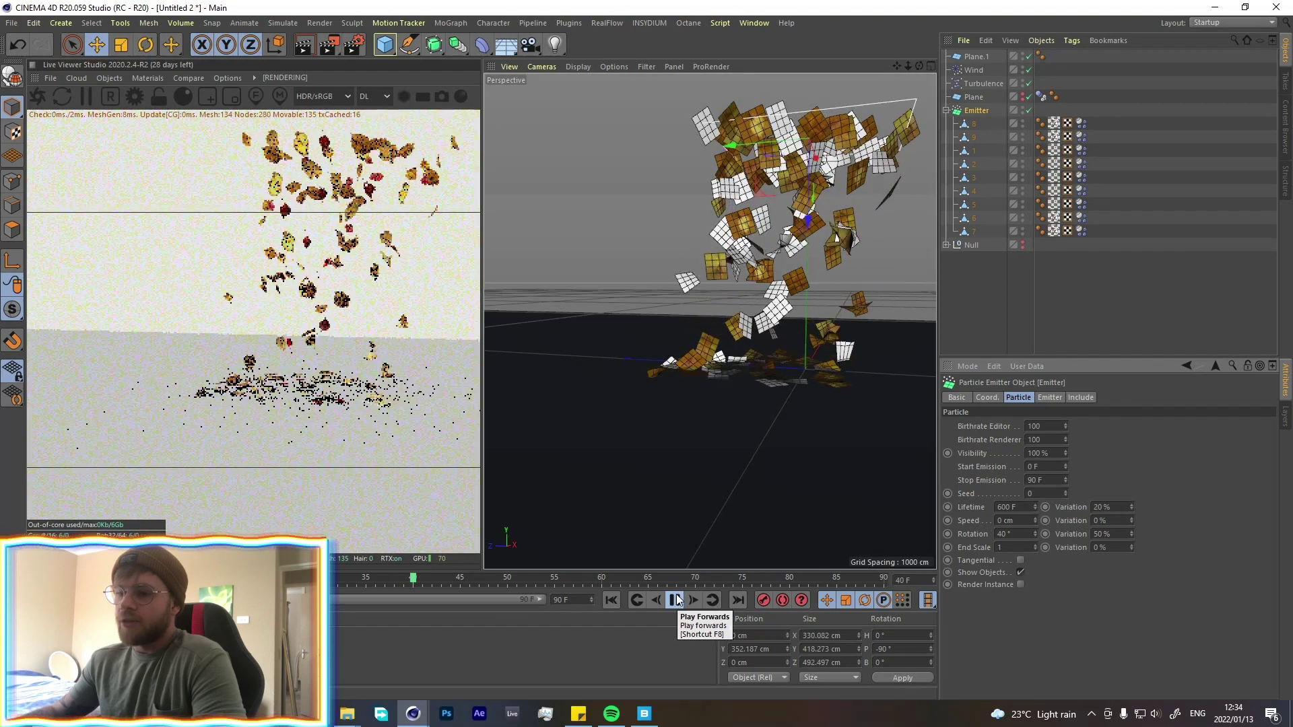
Stop the leaf animation playback and switch to the open Leaves_0003.c4d project
click(675, 599)
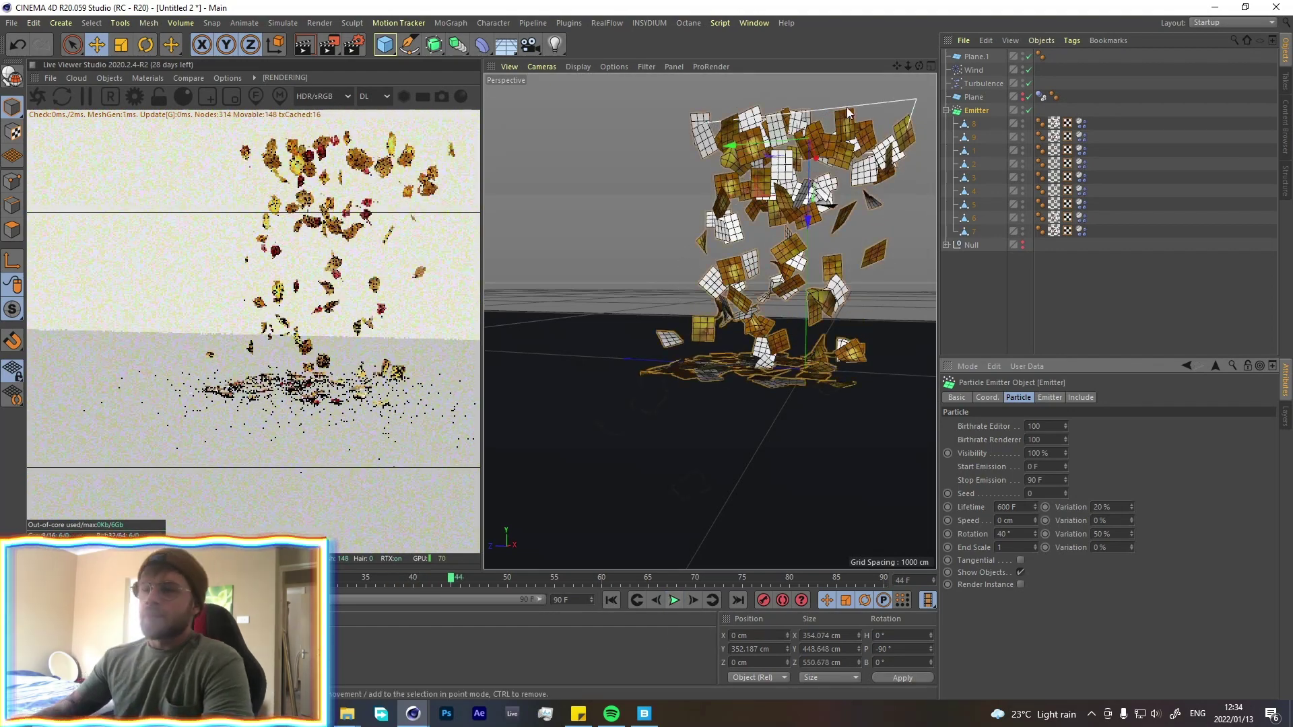
click(746, 26)
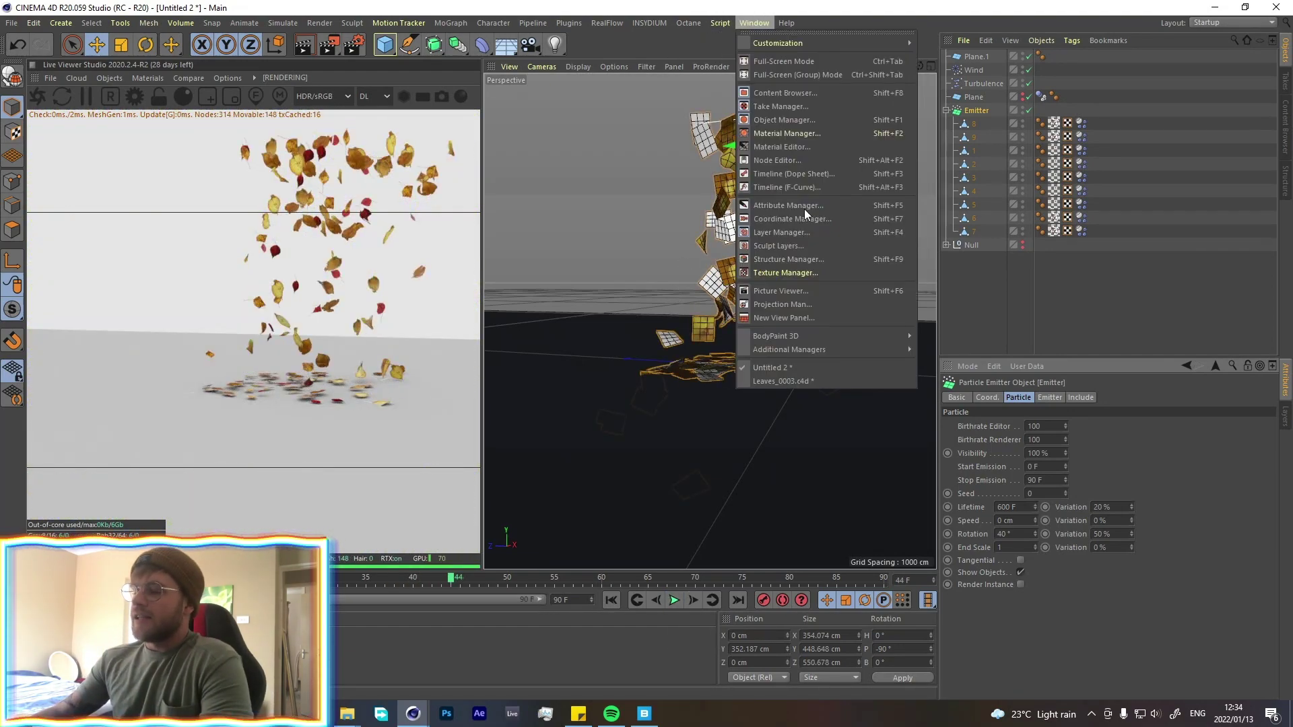
click(775, 379)
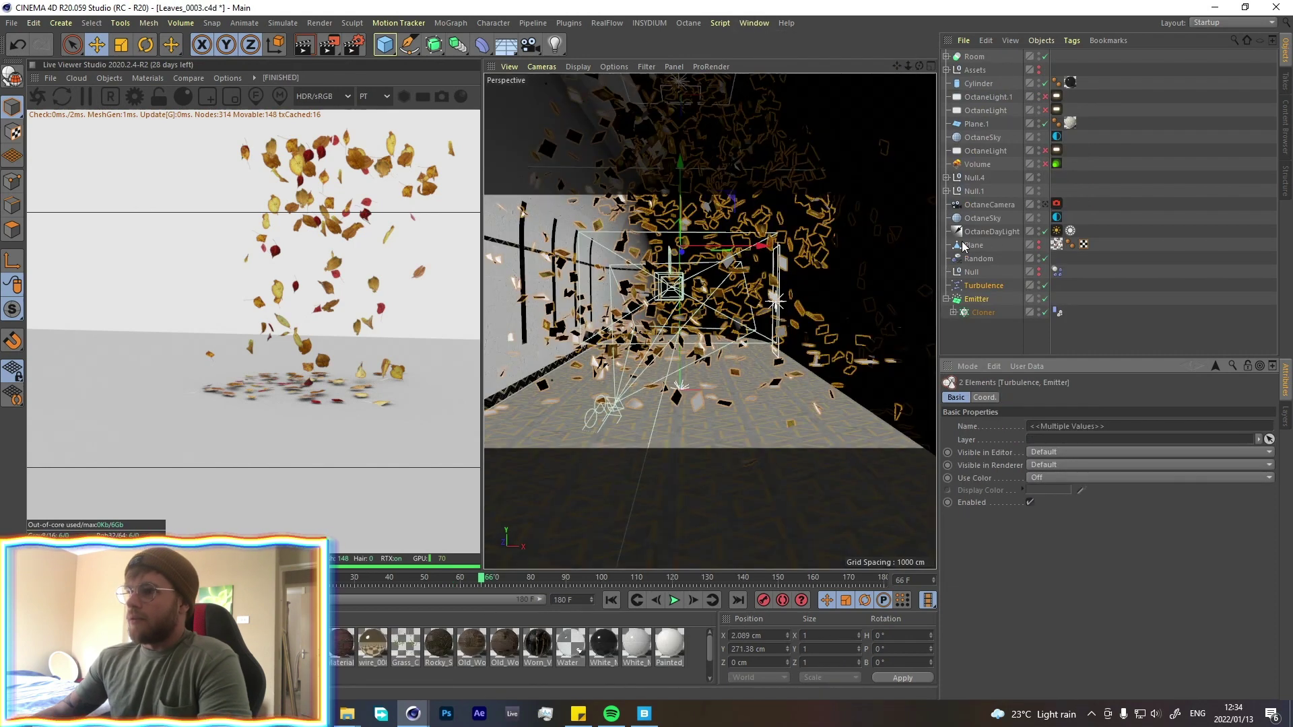
Start the Octane live render of the room scene and examine the emitted leaves from different angles and distances
click(37, 96)
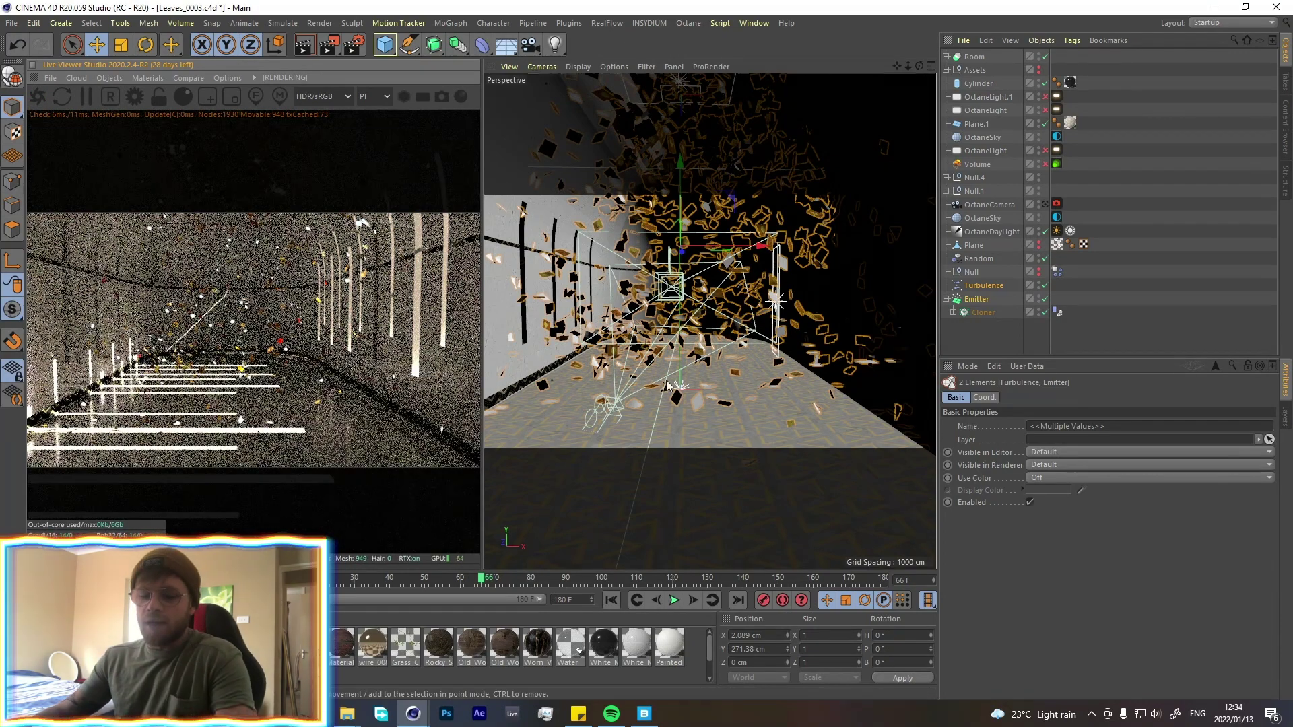
alt+drag(665, 379, 691, 322)
scroll(694, 282, down, 5)
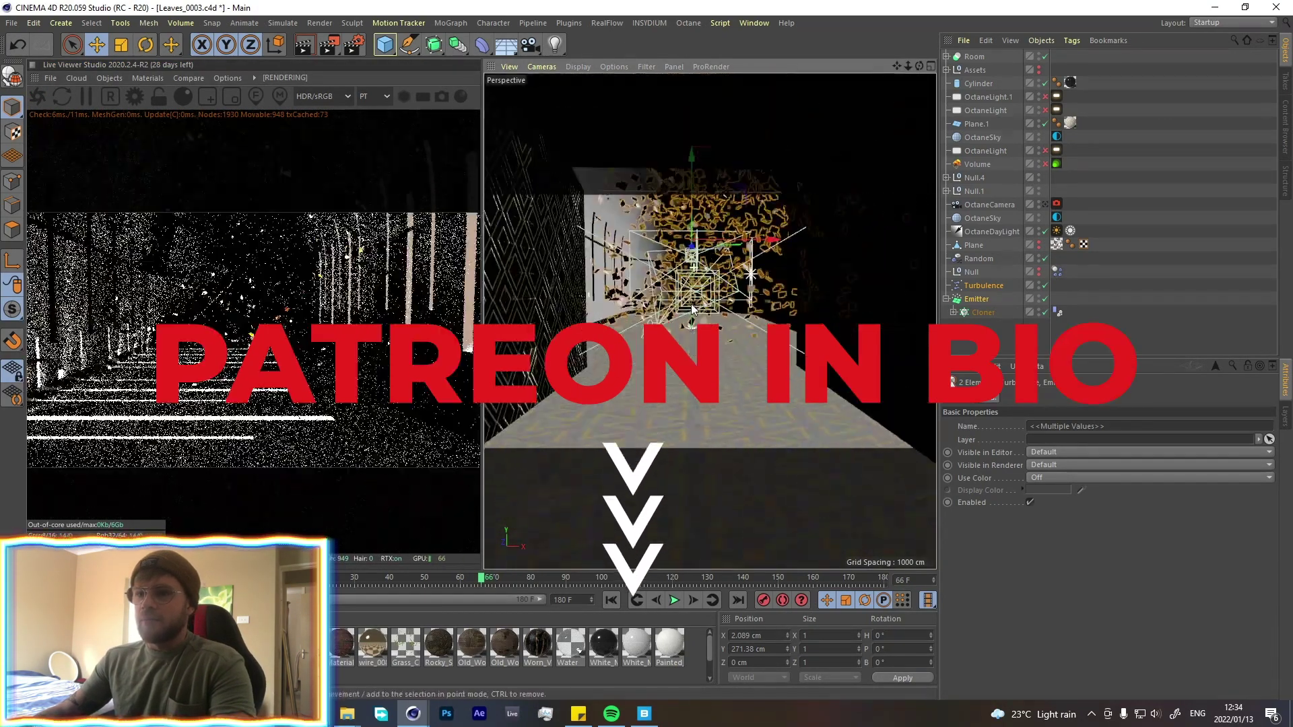
alt+drag(708, 275, 691, 320)
scroll(683, 303, up, 4)
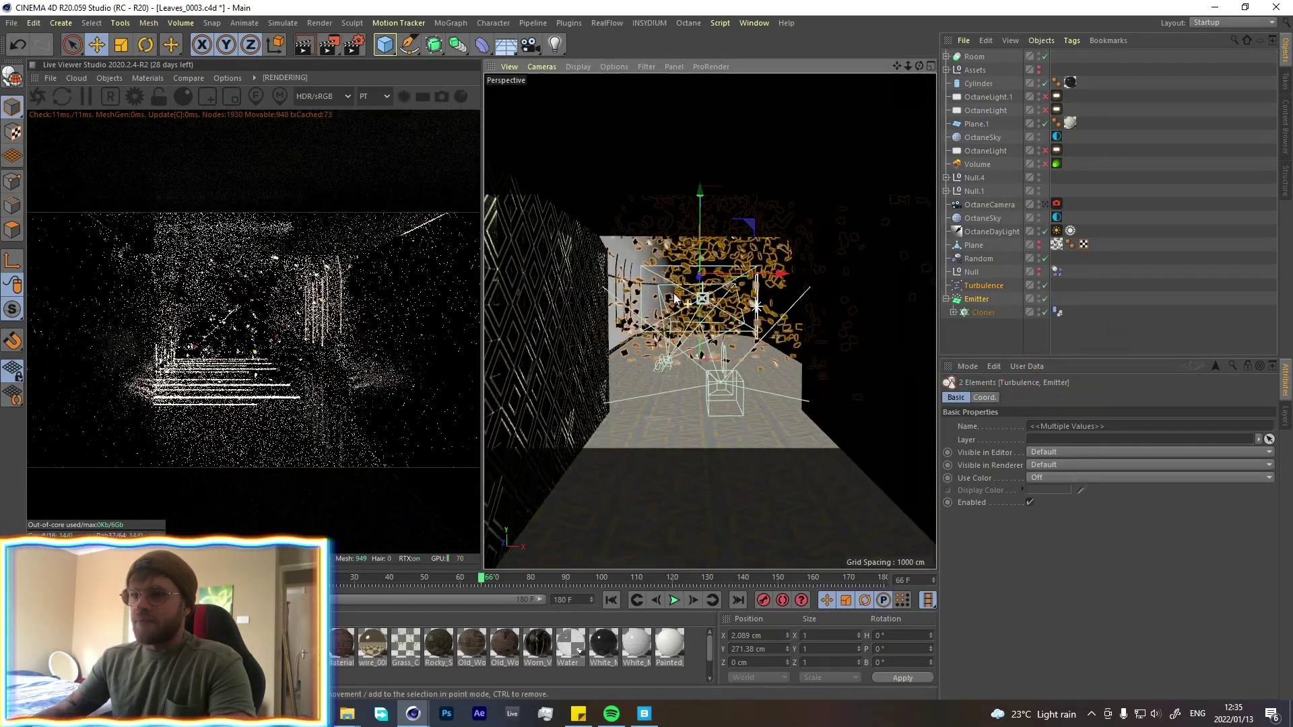
scroll(677, 285, up, 3)
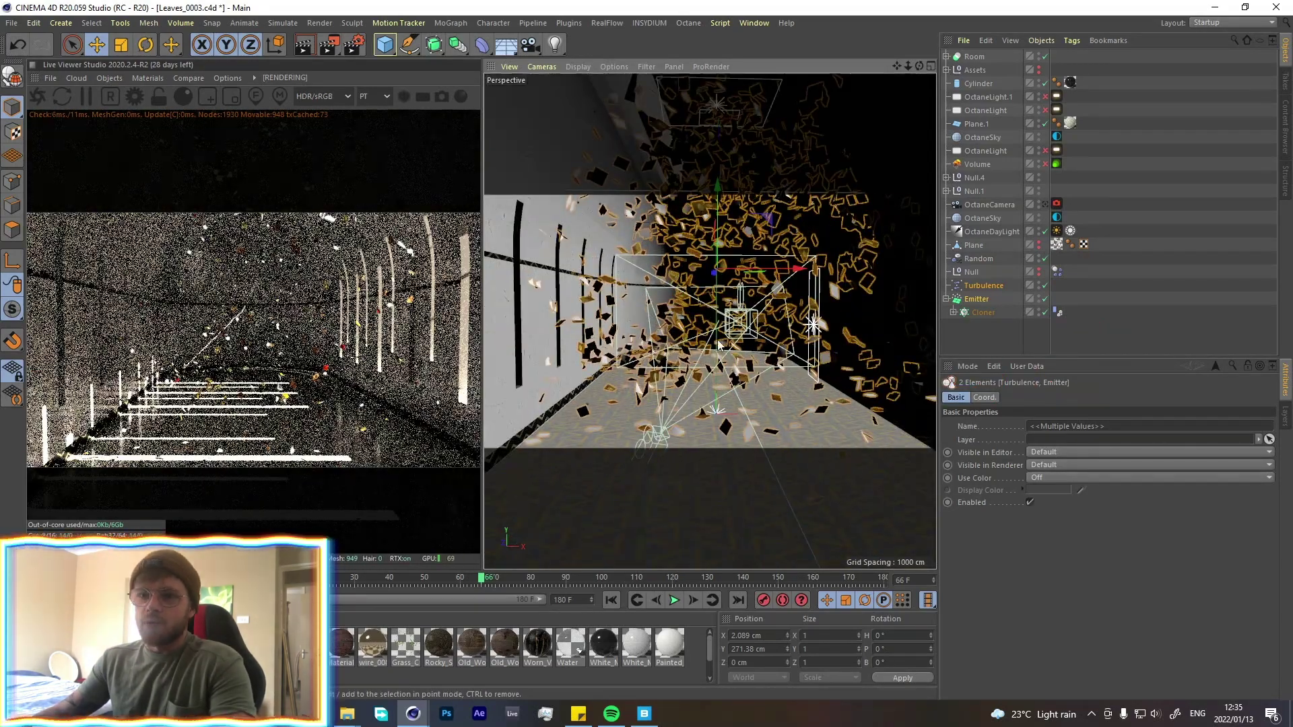